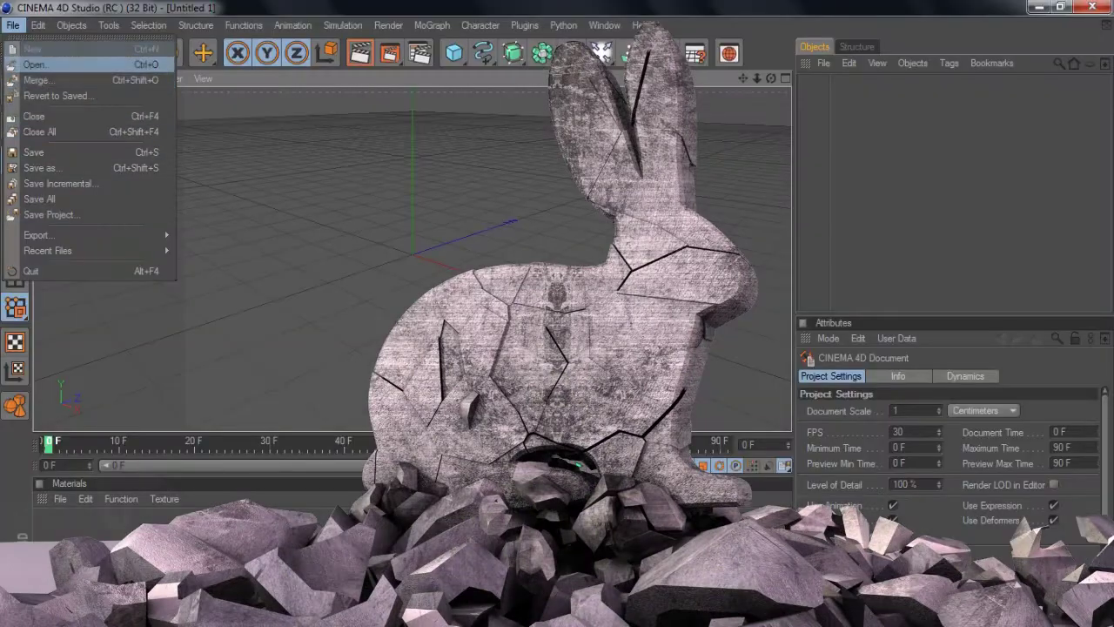
Step: Load the PersonnalLightroomBaaZx.c4d scene containing the extruded bunny
left_click(35, 65)
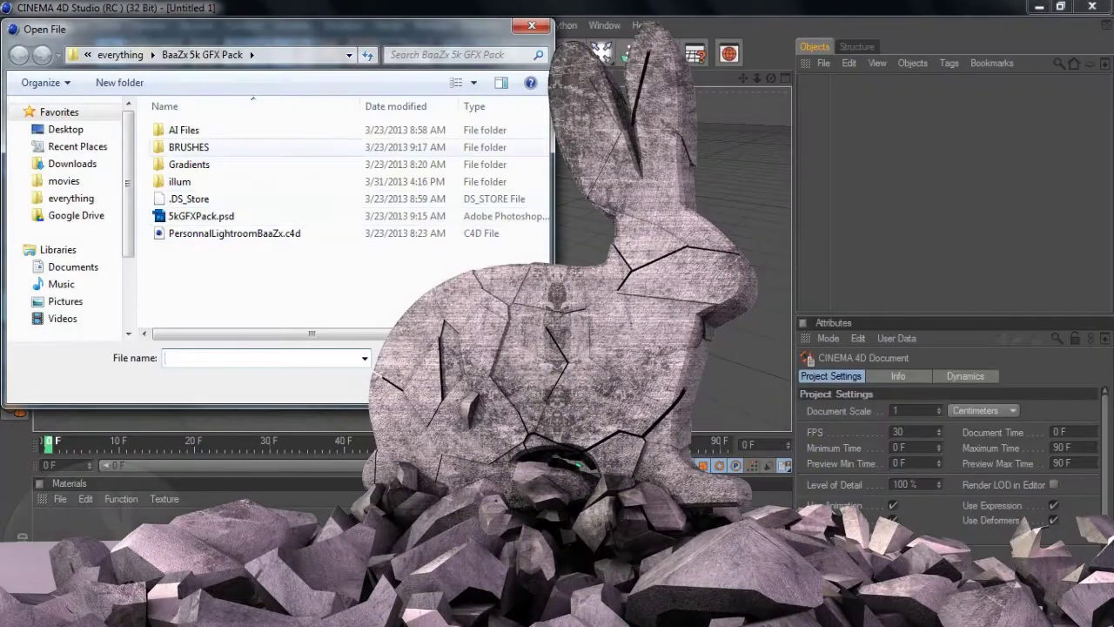
double_click(226, 233)
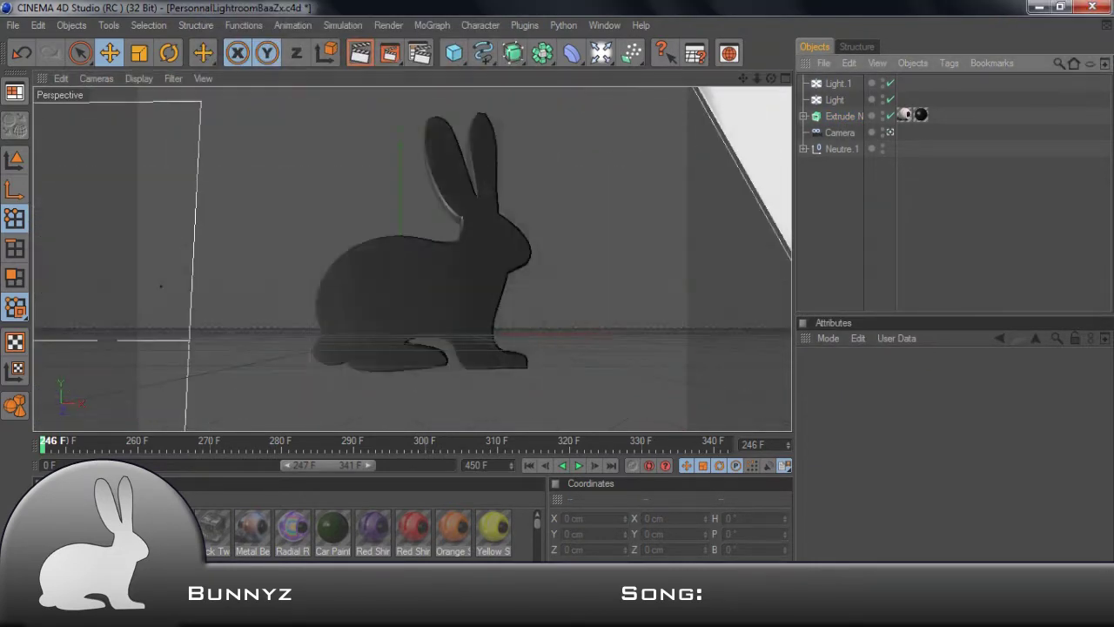
left_click(453, 53)
Step: Add a Platonic solid and shatter it into 20 pieces with NitroBlast Cuts
left_click(567, 151)
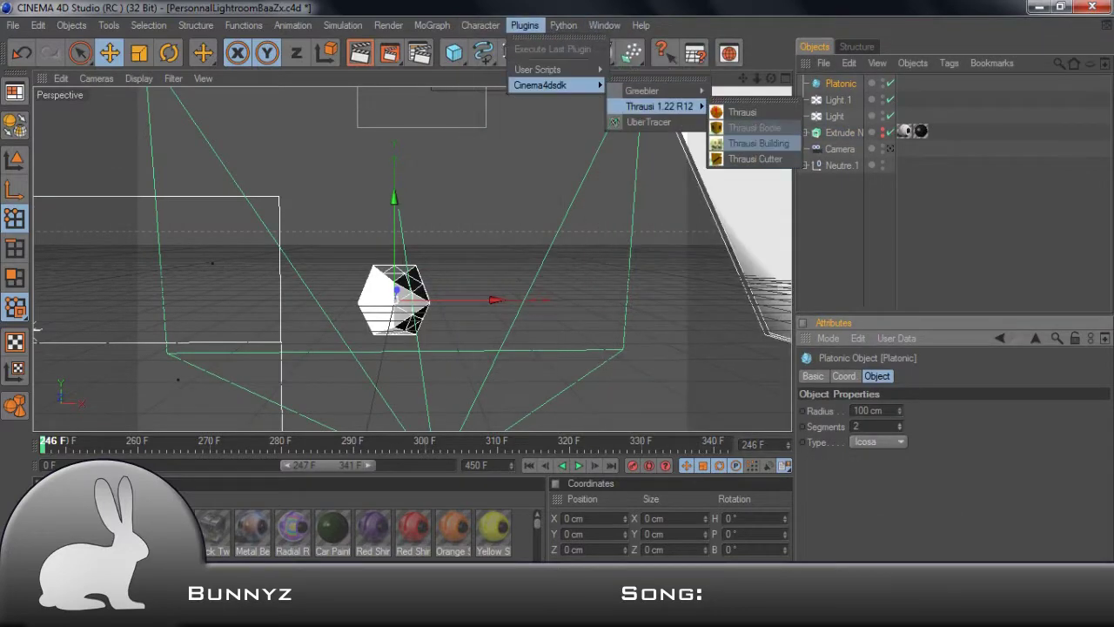
left_click(742, 112)
left_click(821, 8)
left_click(524, 25)
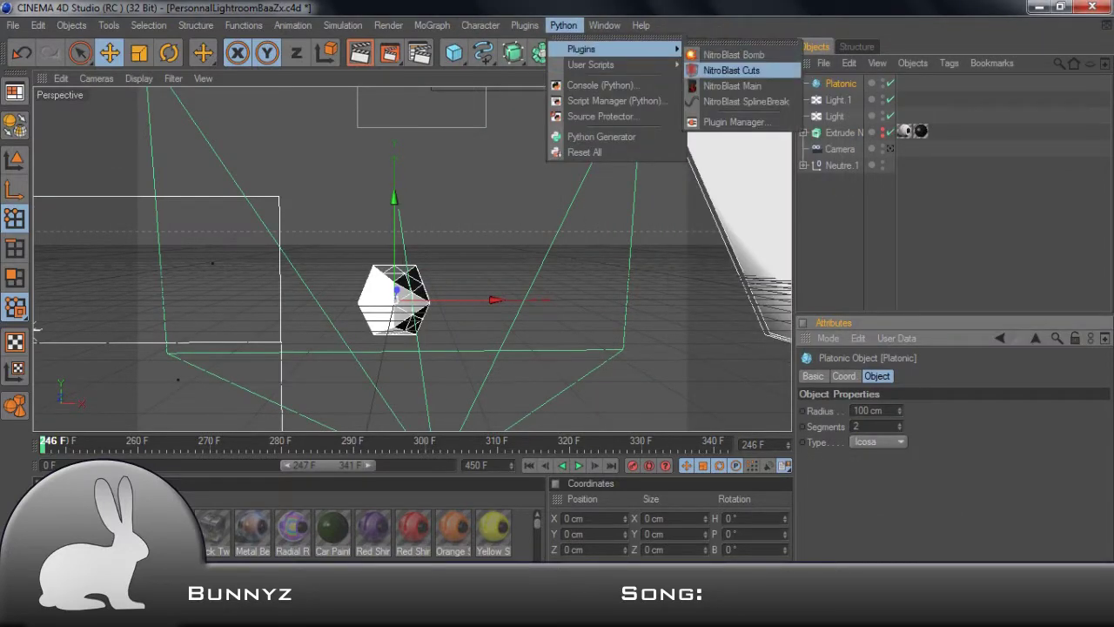
left_click(748, 68)
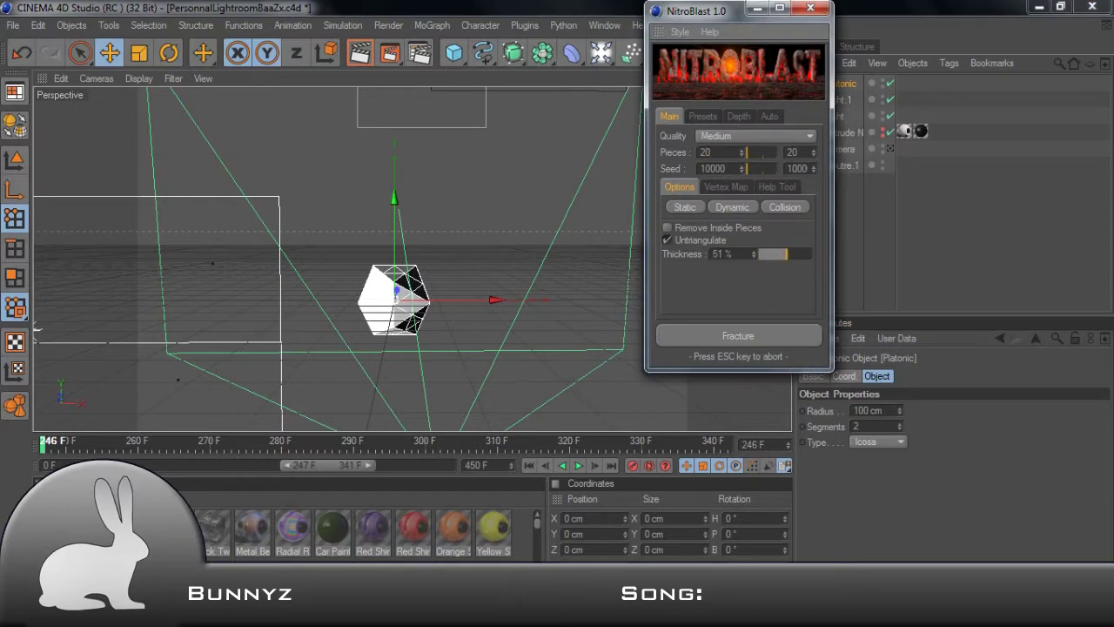
left_click(737, 335)
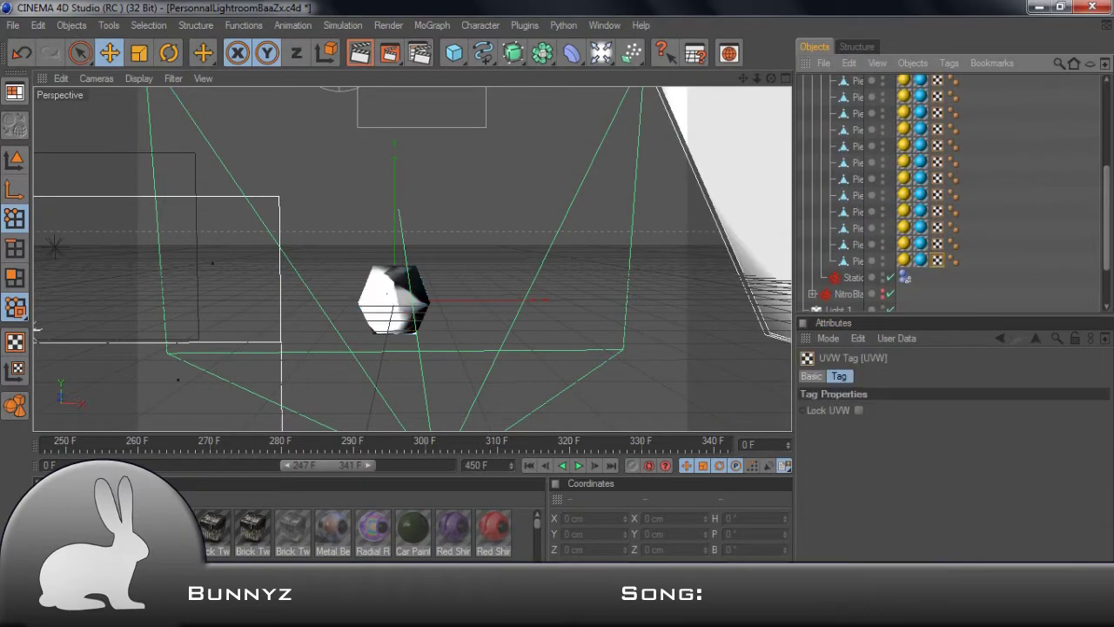
Step: Add a MoGraph Fracture object to hold the shattered pieces
left_click(432, 26)
left_click(447, 172)
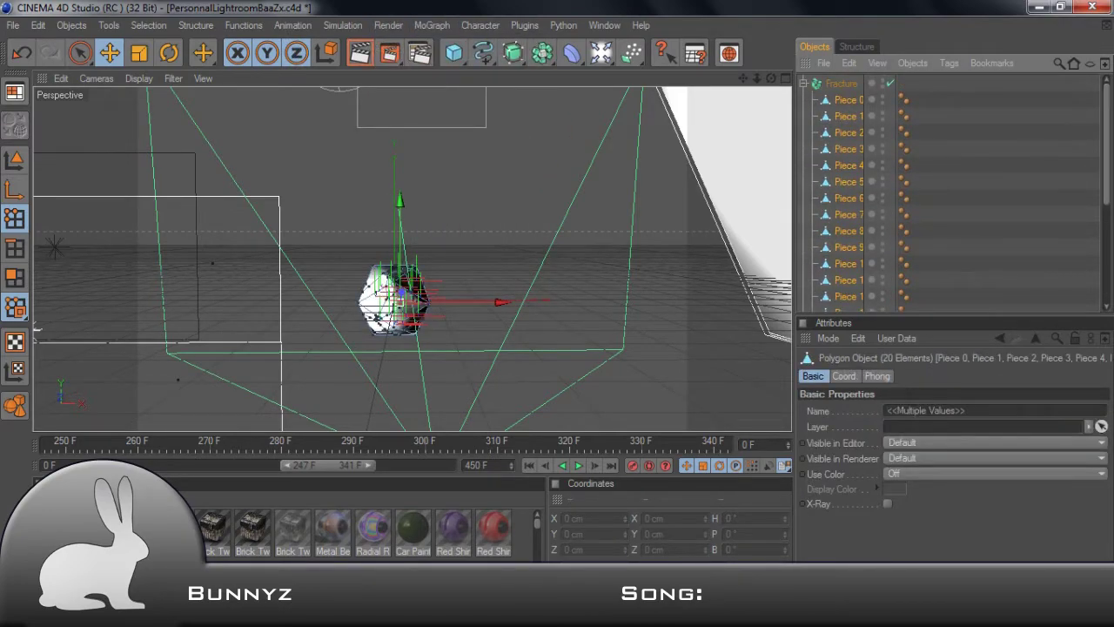
left_click(454, 53)
key("ctrl+z")
Step: Add a Landscape terrain with 132 cm height and lowered roughness to flatten it
left_click(454, 53)
left_click(574, 154)
key("t")
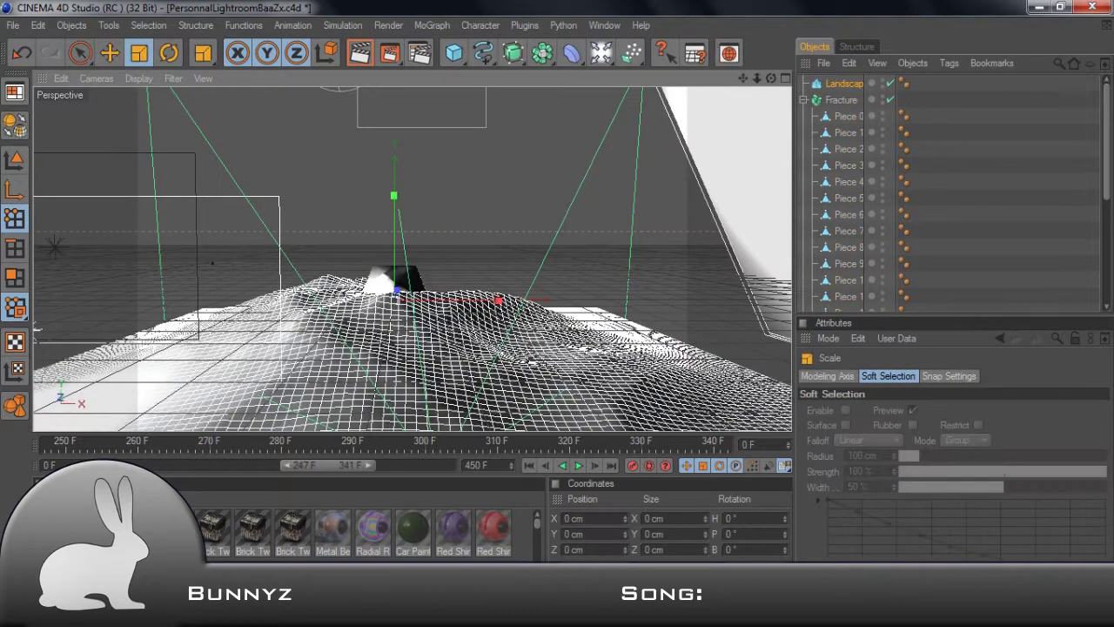
left_click(843, 83)
mouse_move(1002, 409)
left_mouse_down()
mouse_move(1001, 452)
mouse_move(943, 487)
left_mouse_up()
Step: Check the Dynamics Body settings on the Fracture's pieces
left_click(432, 25)
left_click(432, 25)
left_click(109, 26)
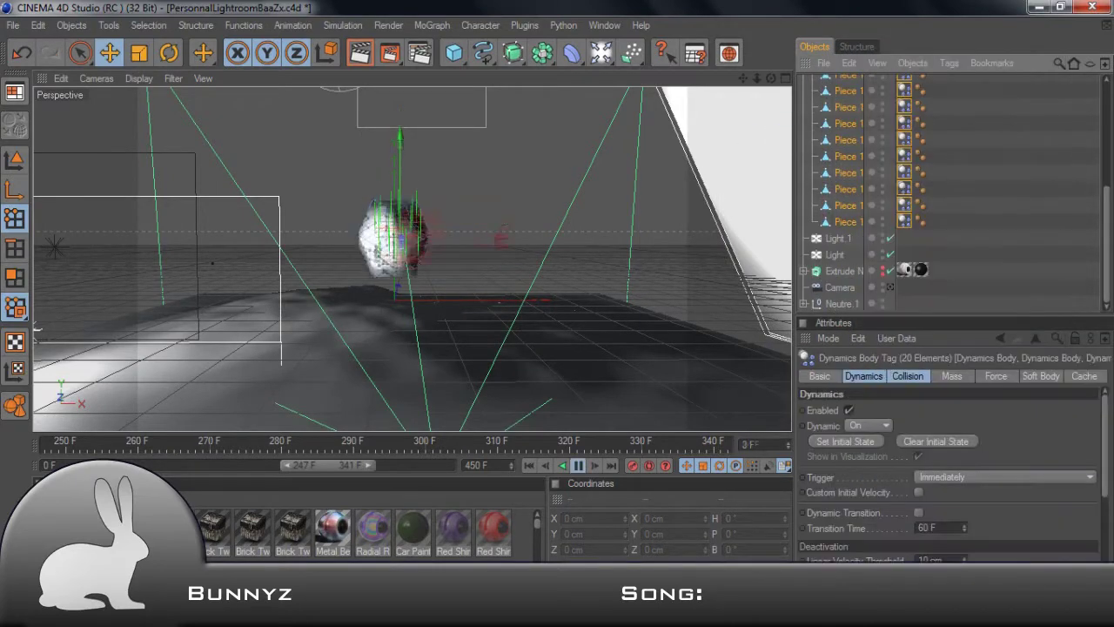
left_click(841, 99)
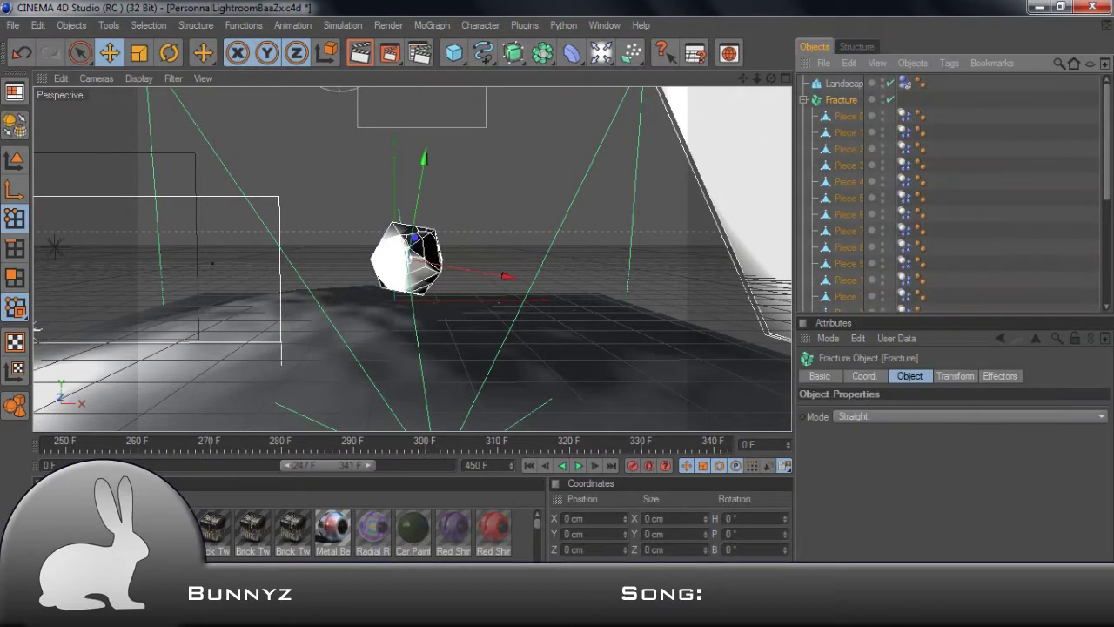
left_click(905, 132)
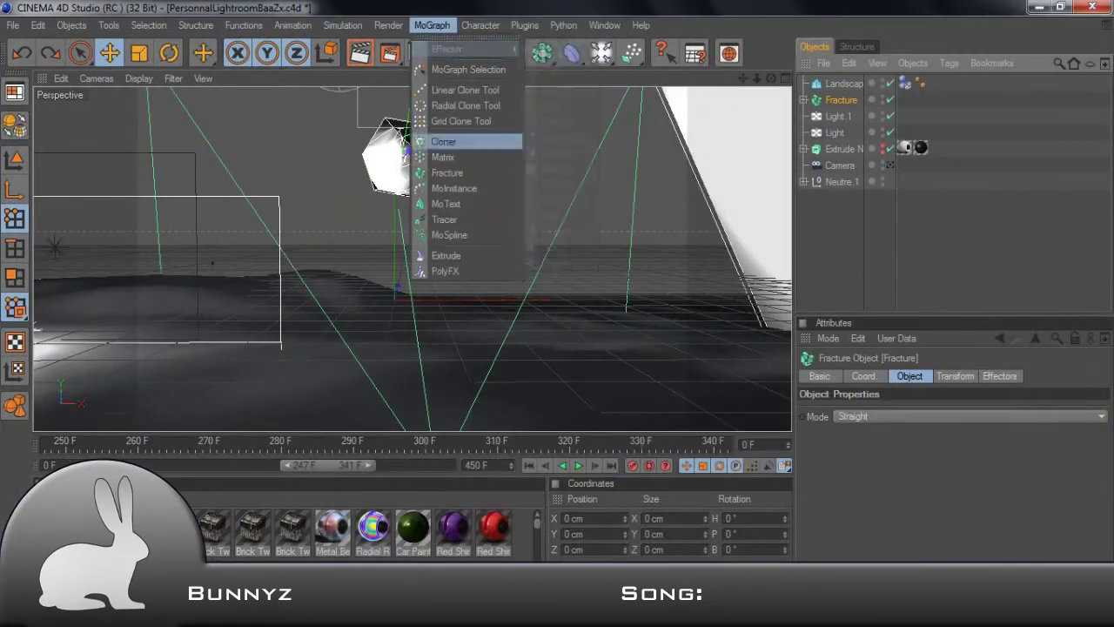
Step: Clone the Fracture into a 3x3 Grid Array Cloner and review the pieces' dynamics
left_click(444, 141)
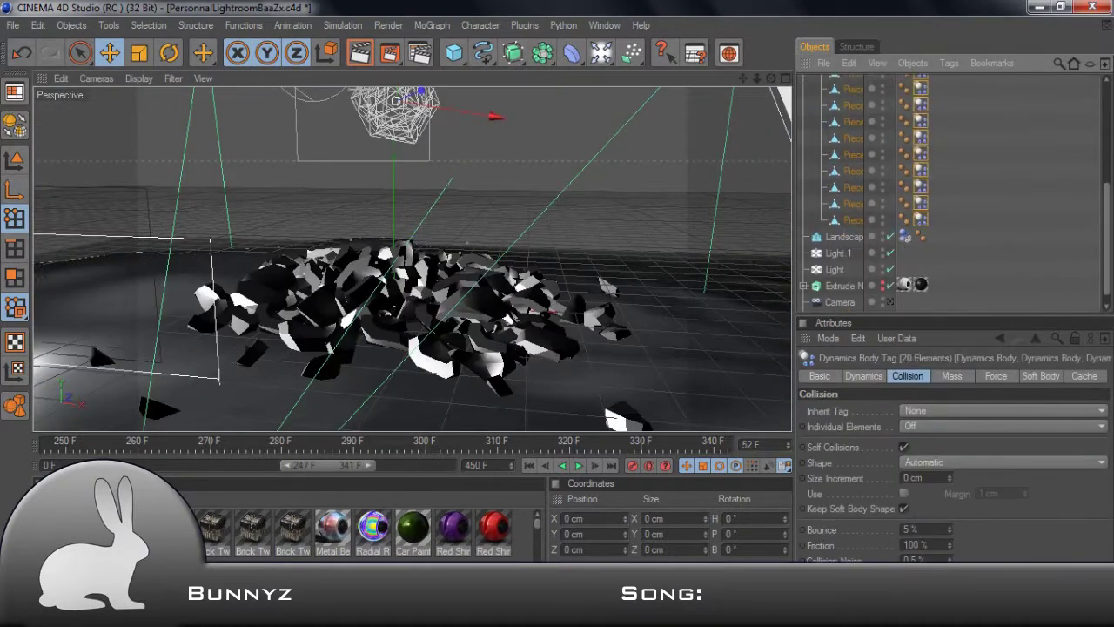
left_click(863, 376)
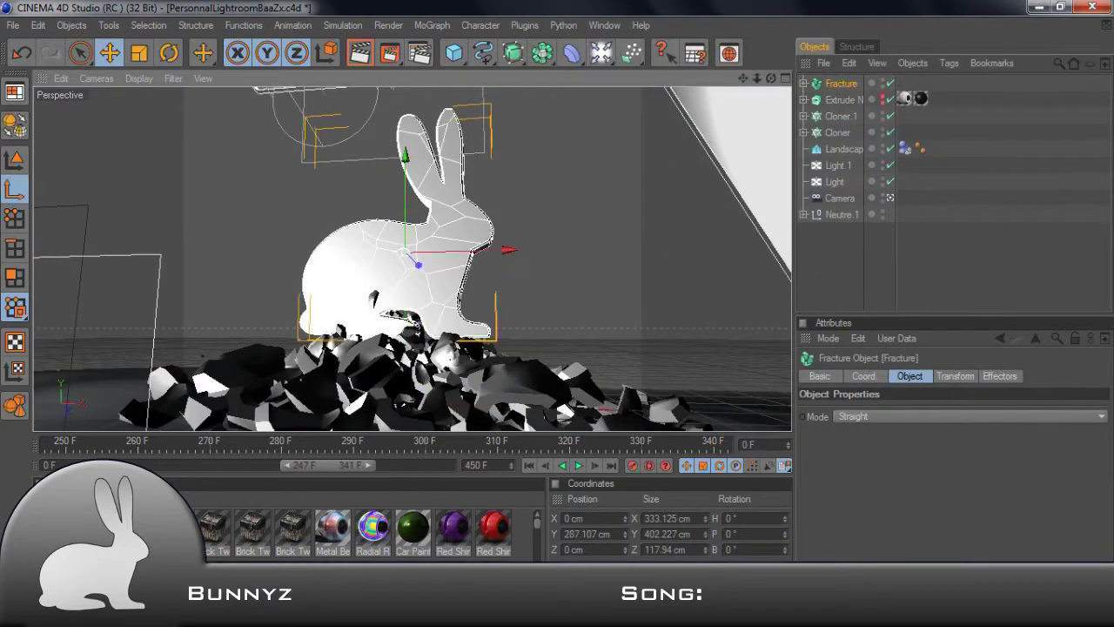
Step: Rewind, then rotate and move Cloner.2 so its falling debris piles around the bunny
key("c")
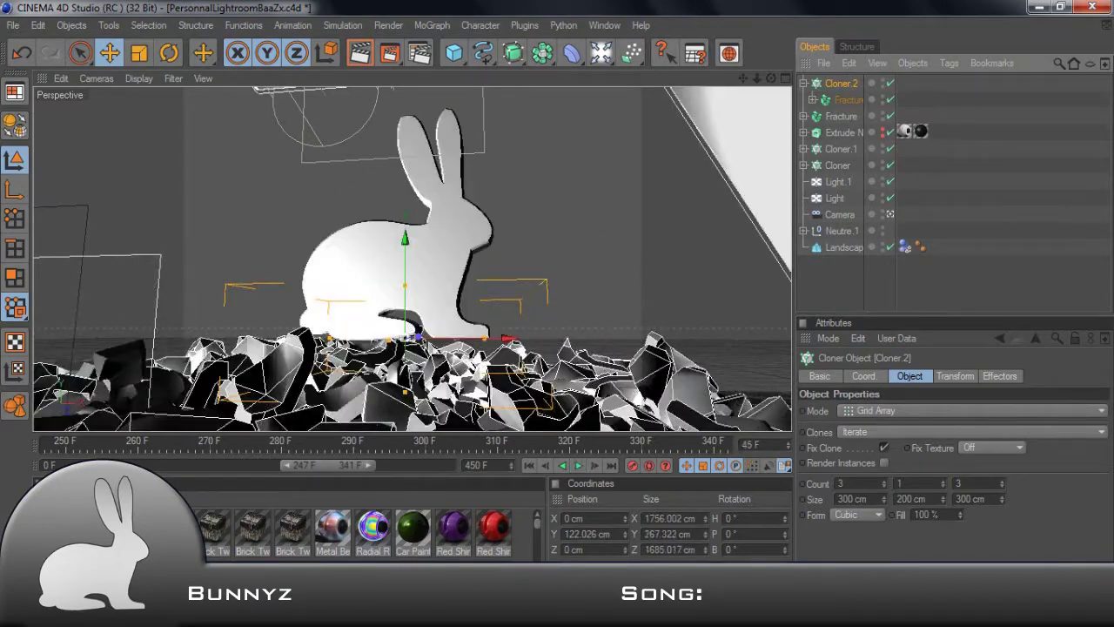
key("shift+f")
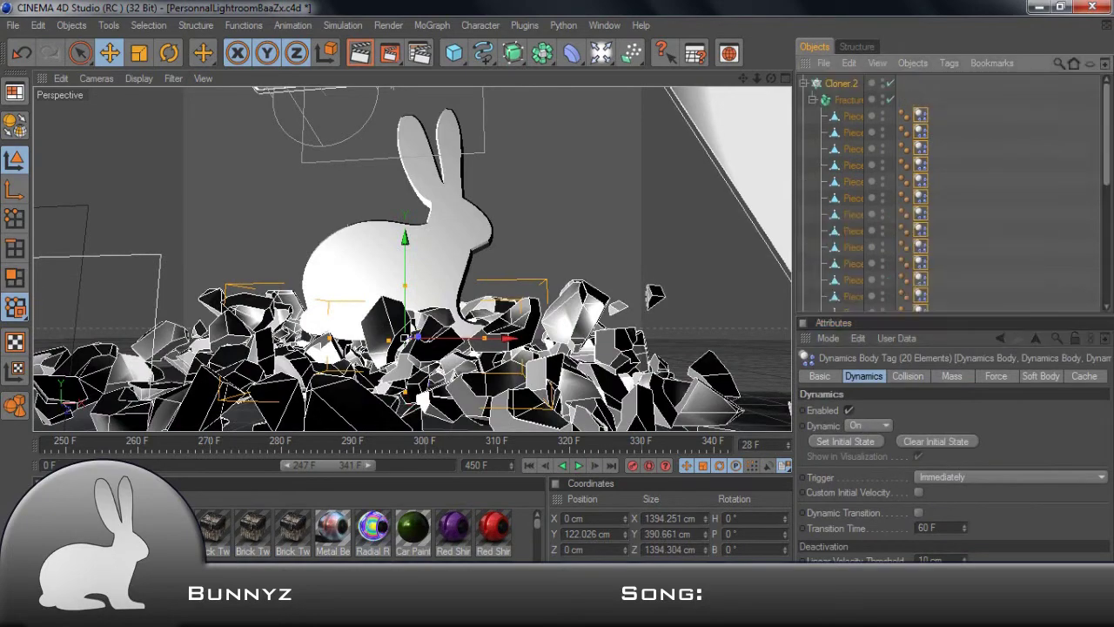
key("r")
mouse_move(379, 370)
left_mouse_down()
mouse_move(409, 396)
mouse_move(348, 383)
left_mouse_up()
key("F8")
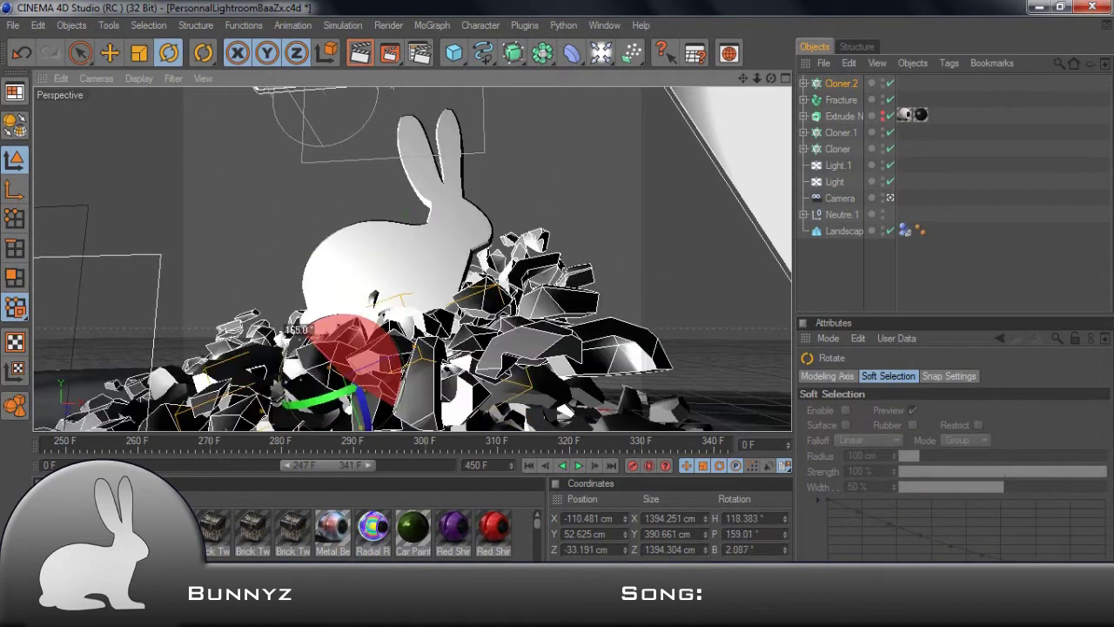
left_click_drag(340, 356, 356, 392)
mouse_move(344, 335)
left_mouse_down()
mouse_move(331, 383)
mouse_move(397, 374)
mouse_move(413, 409)
left_mouse_up()
key("e")
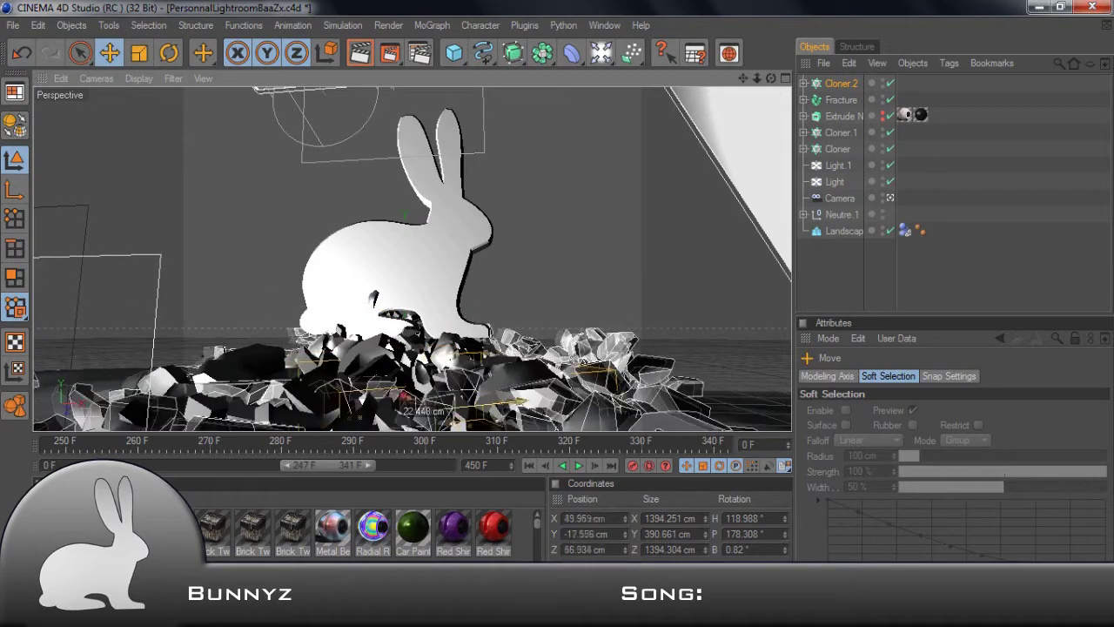
left_click(841, 99)
left_click(432, 25)
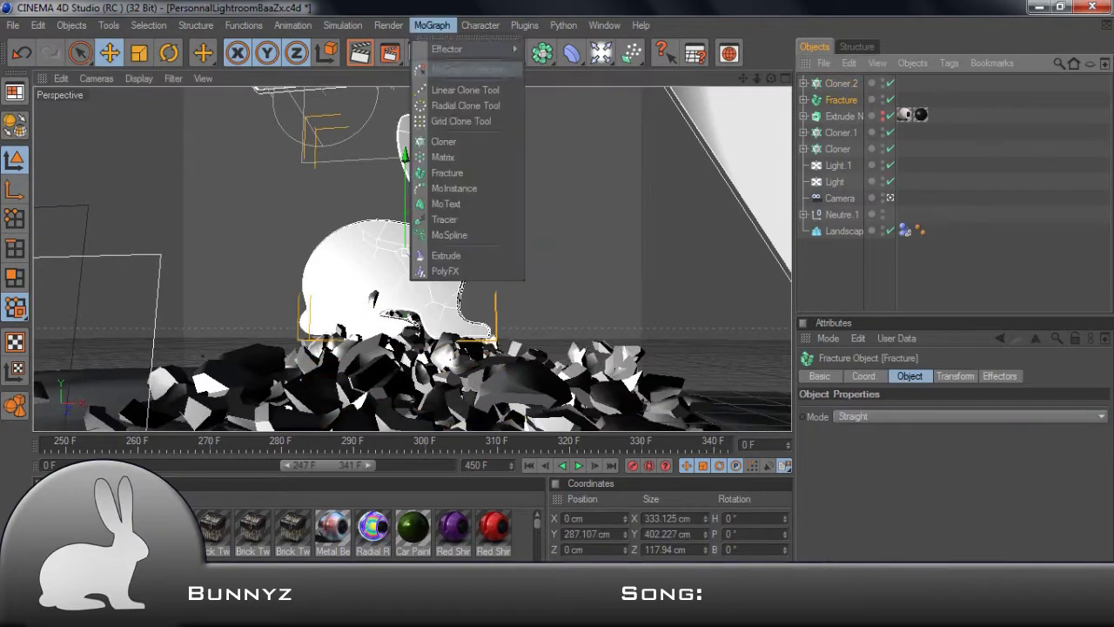
Step: Add a 3% Random effector to the Fracture and delete the duplicate Random.1
left_click(566, 301)
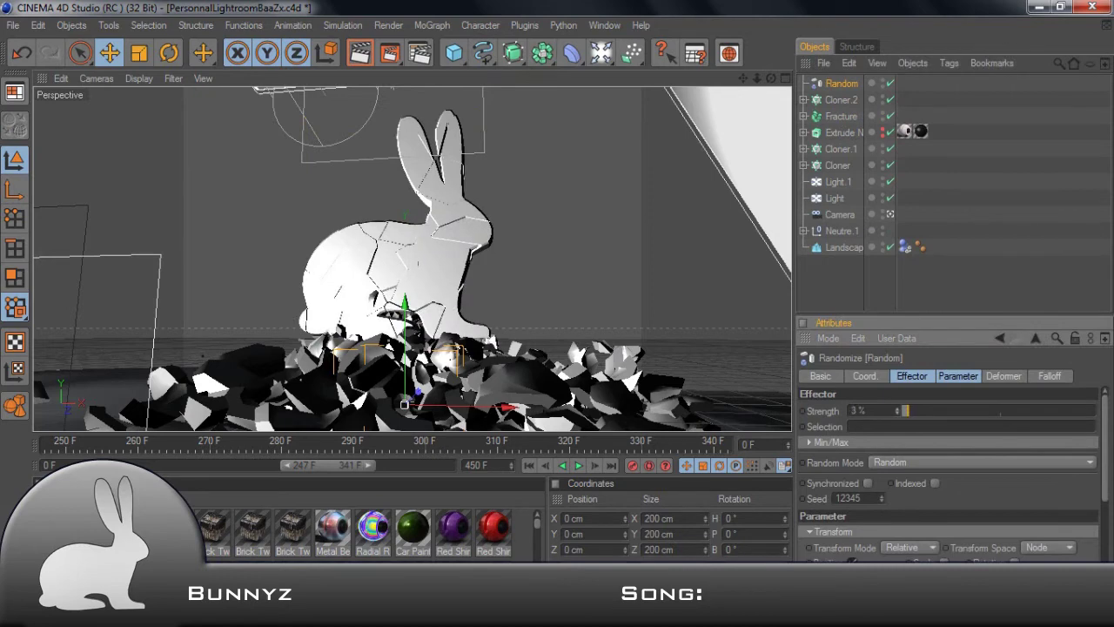
key("ctrl+v")
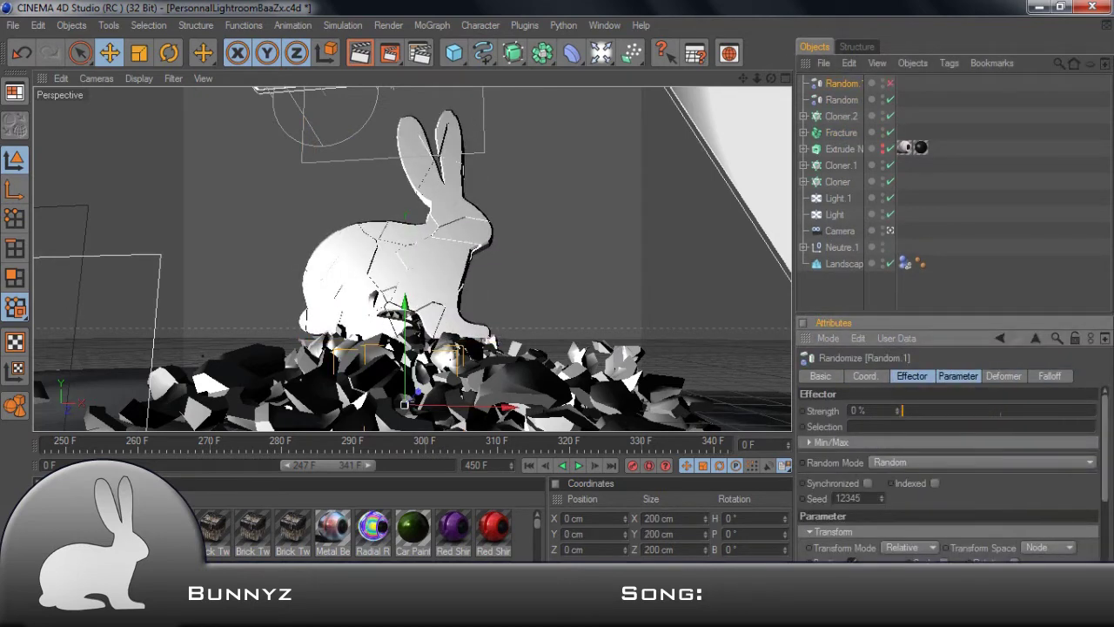
left_click(912, 375)
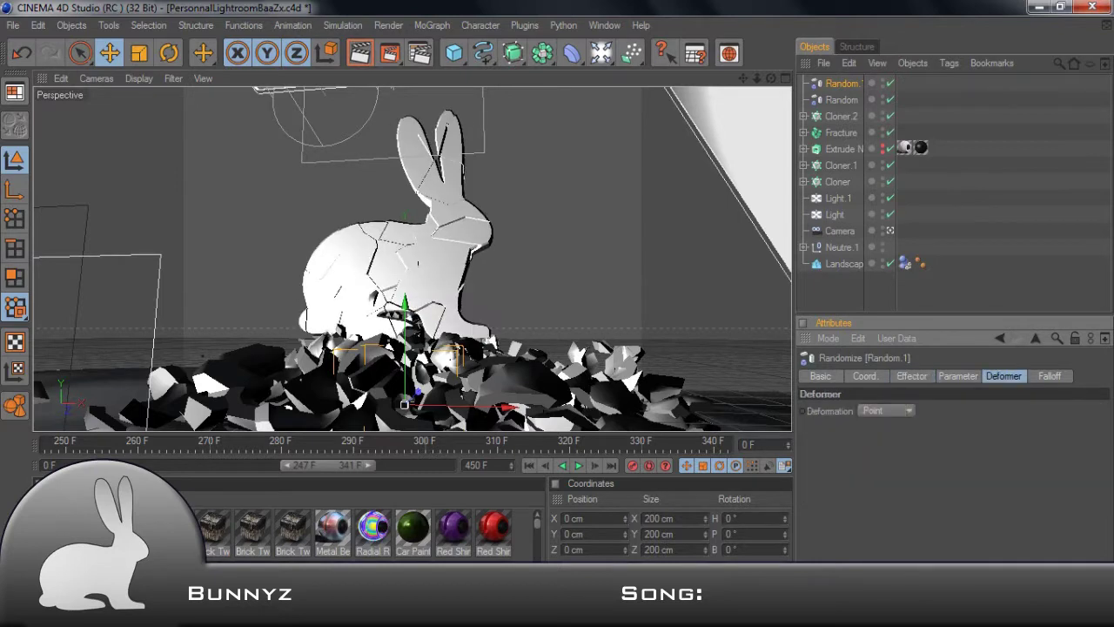
key("Delete")
Step: Group both lights and Neutre.1 into a Null
left_click(839, 214)
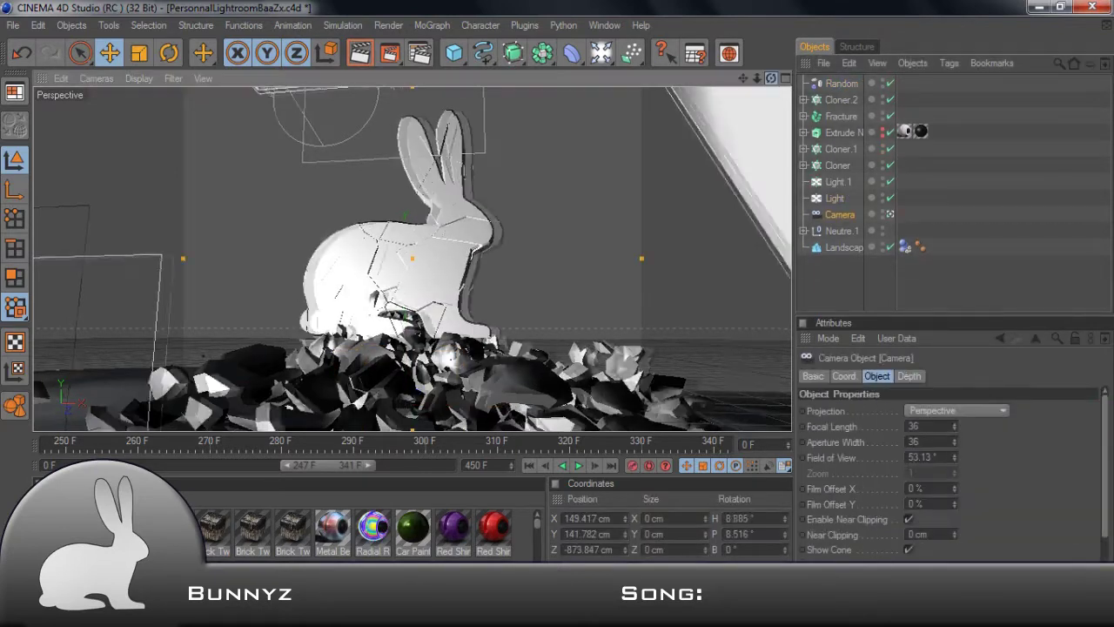
left_click(841, 115)
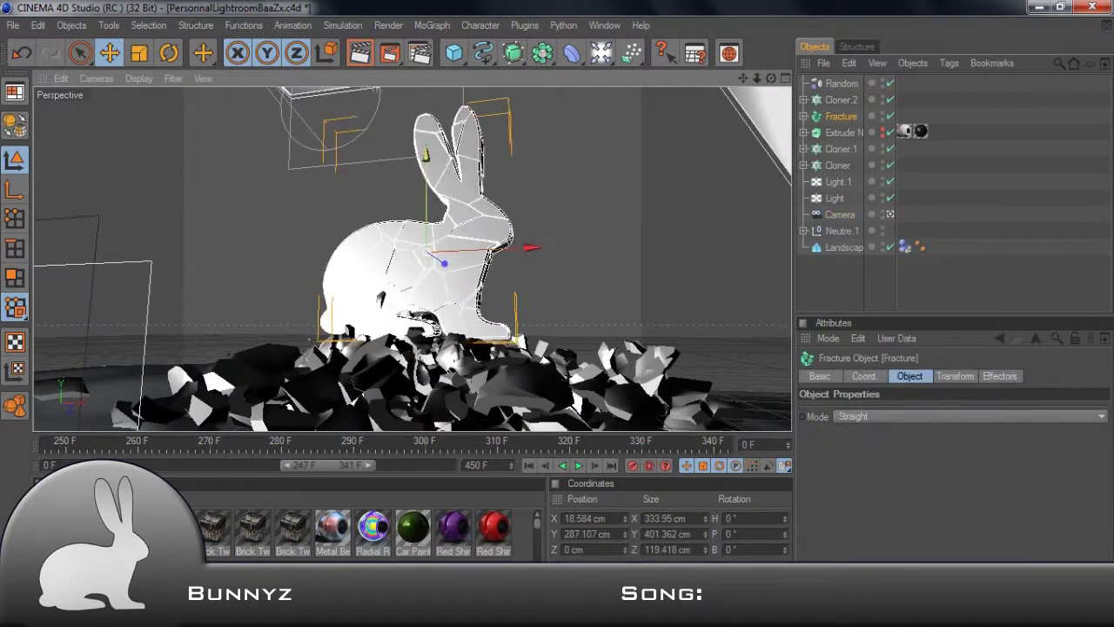
key("ctrl+shift+a")
key("ctrl+z")
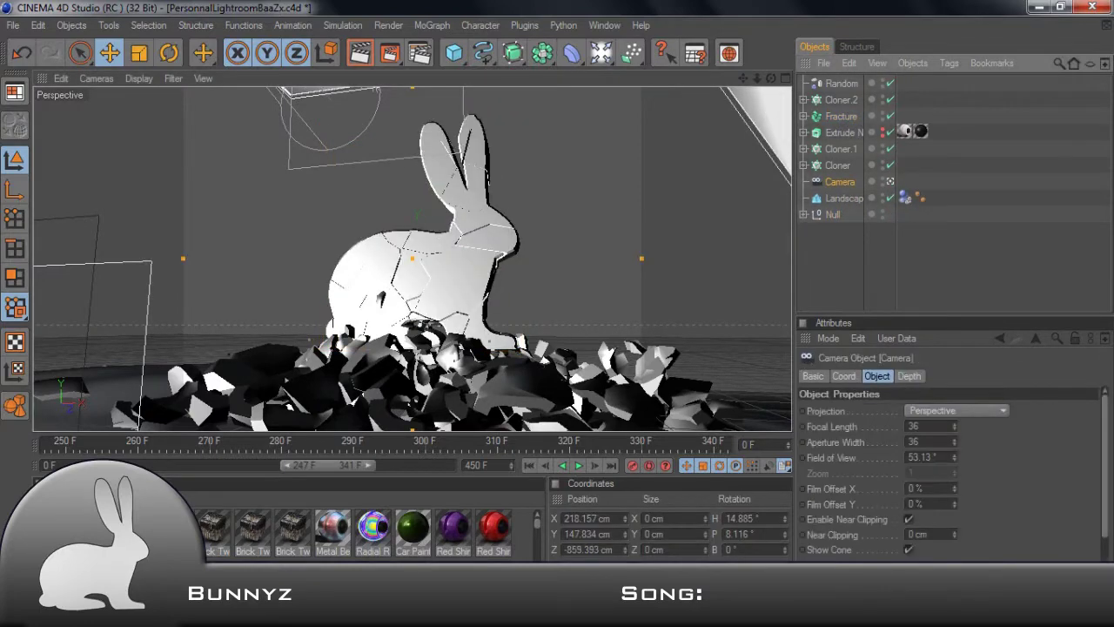
Step: Give the light null a Compositing tag and add a Sun at longitude 0, hour 5
right_click(832, 214)
left_click(739, 78)
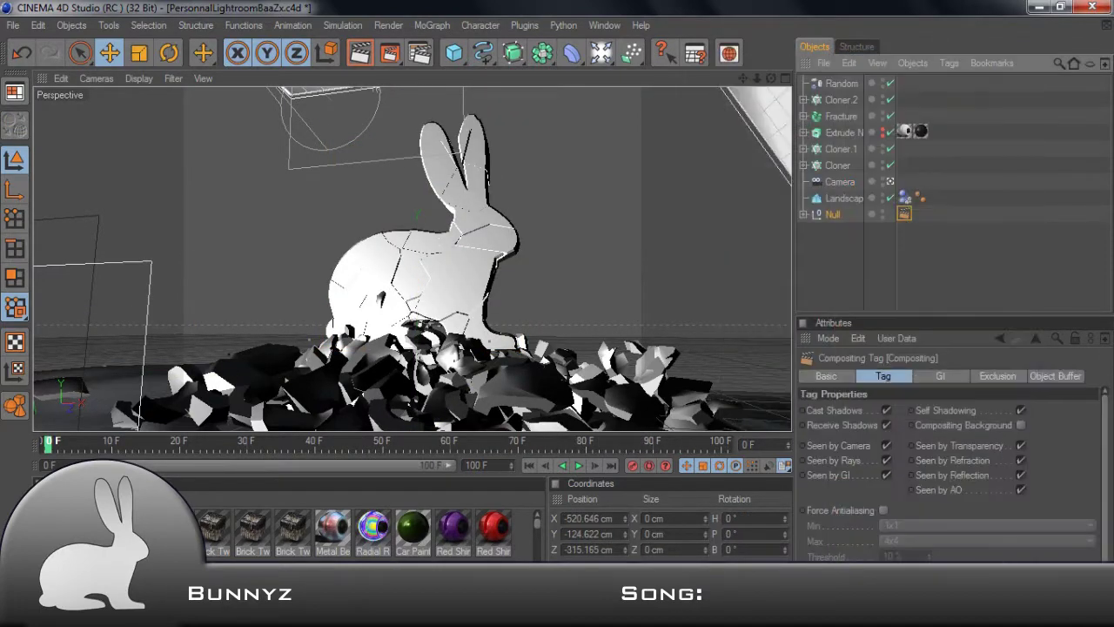
left_click_drag(601, 53, 647, 182)
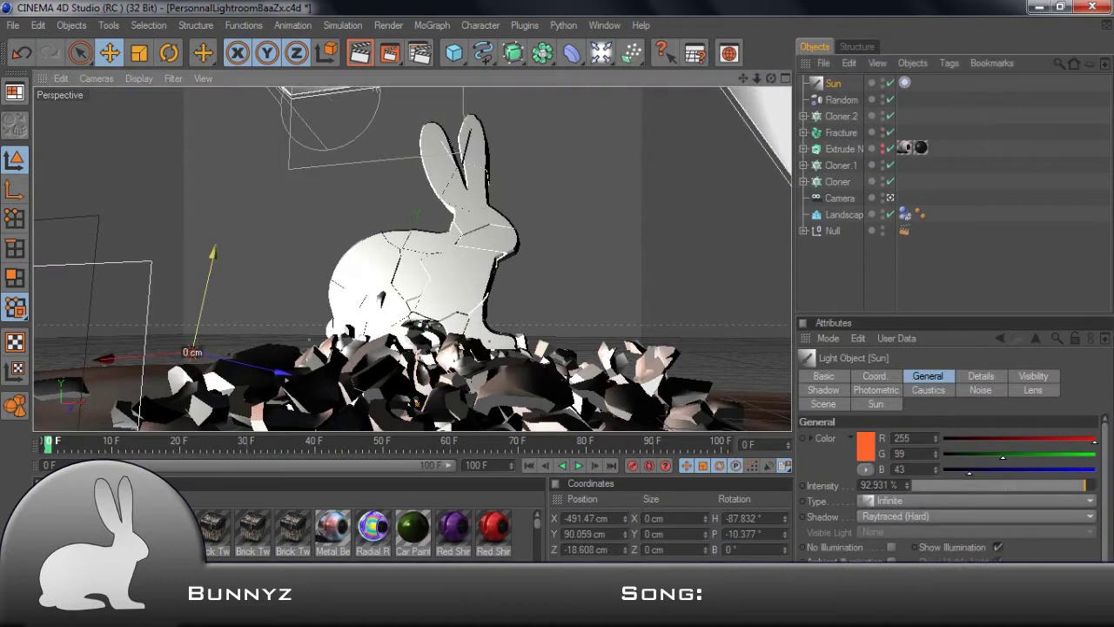
left_click(927, 375)
left_click(876, 403)
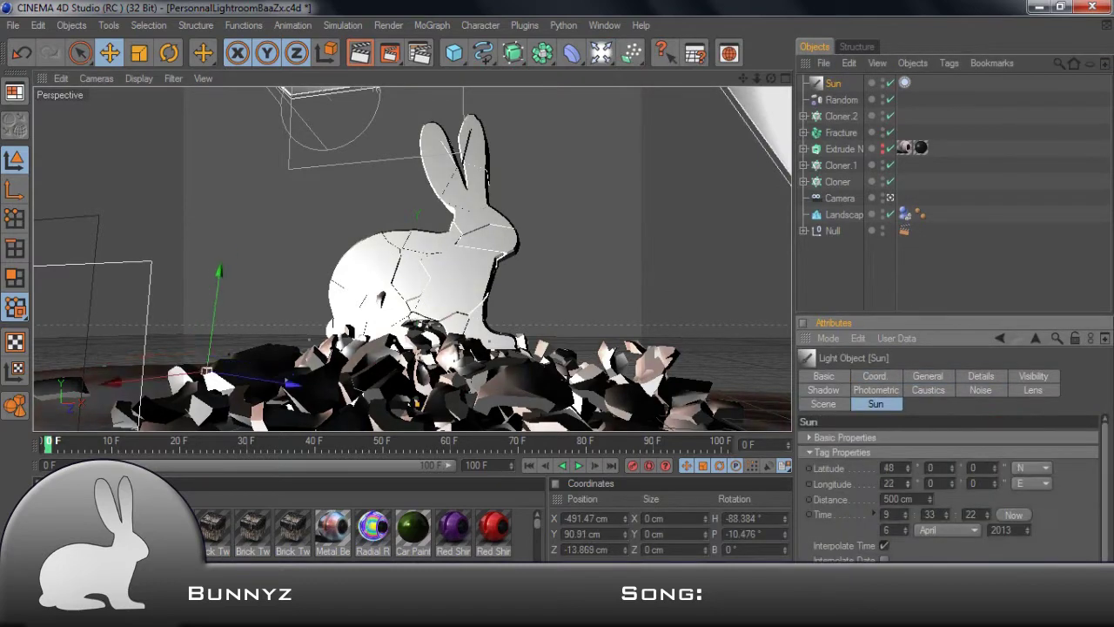
type("0")
key("Return")
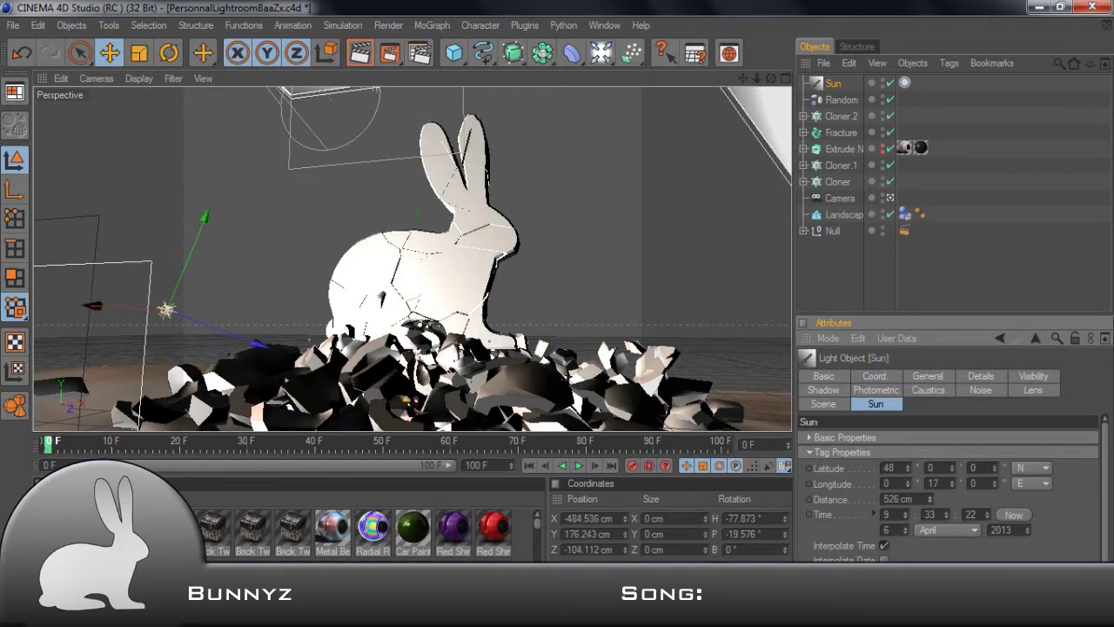
type("5")
key("Return")
Step: Add a Sky, raise the Sun's latitude and set its shadows to Shadow Maps (Soft)
left_click_drag(630, 53, 659, 217)
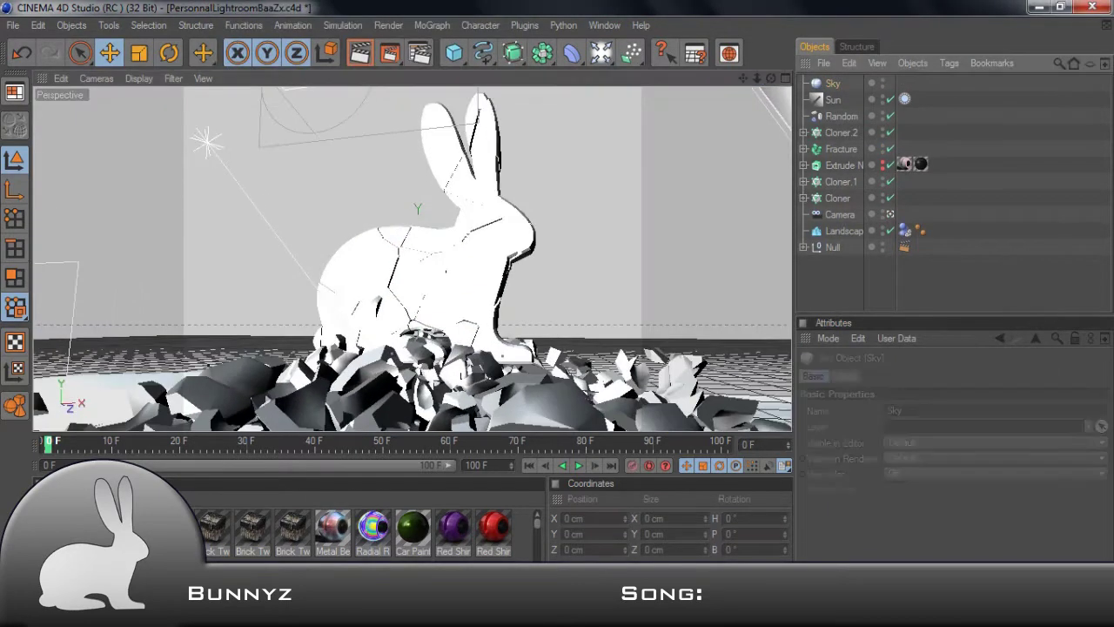
left_click(833, 99)
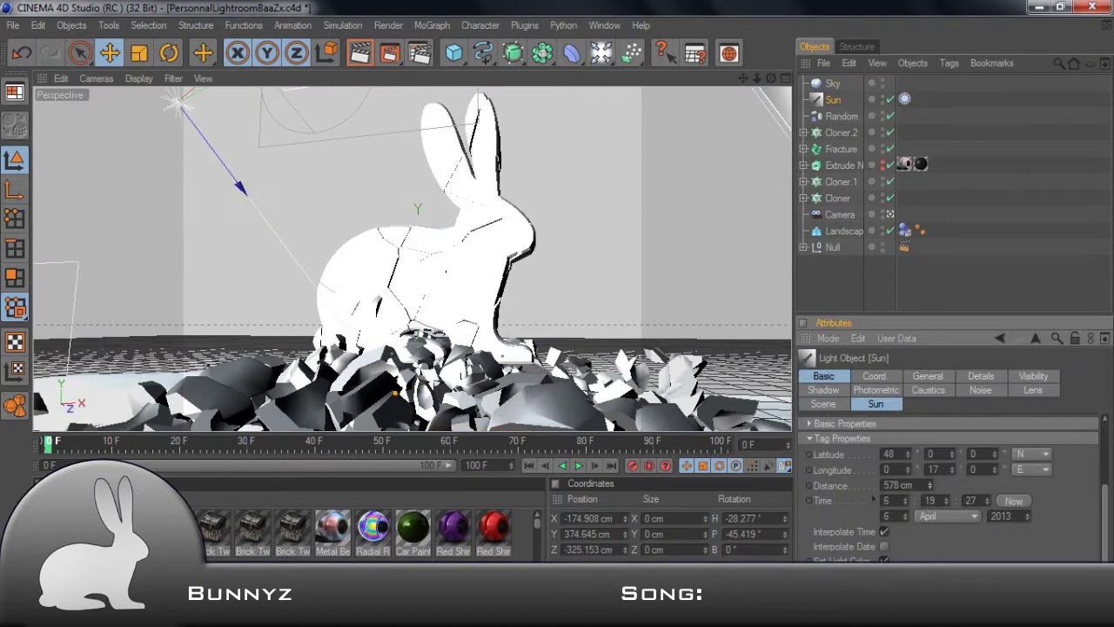
left_click_drag(908, 453, 908, 431)
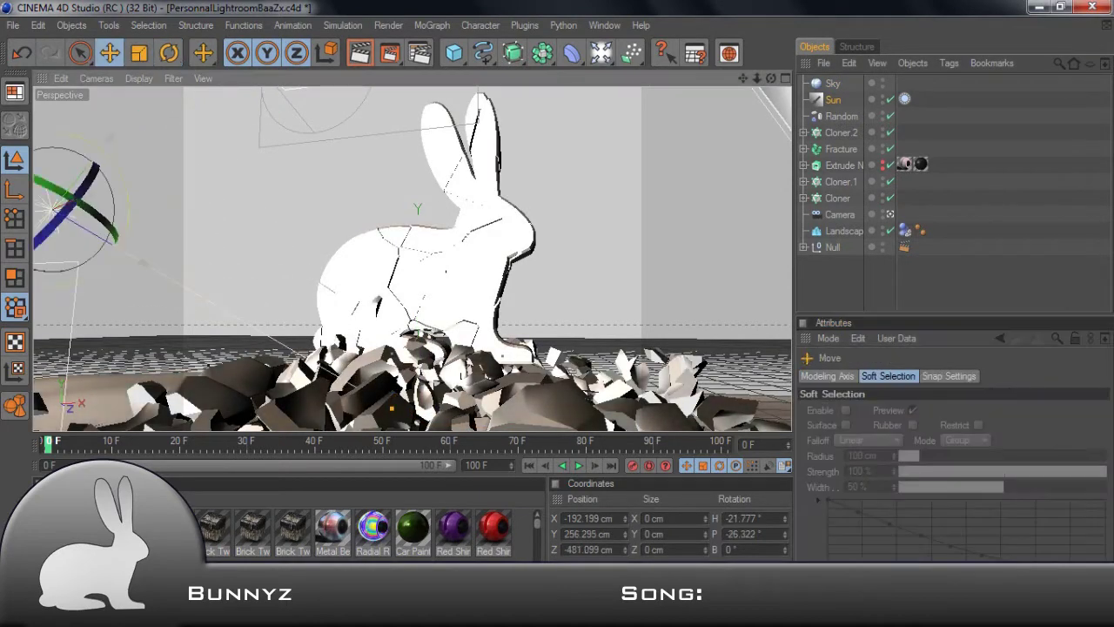
left_click(927, 375)
left_click(974, 516)
left_click(905, 502)
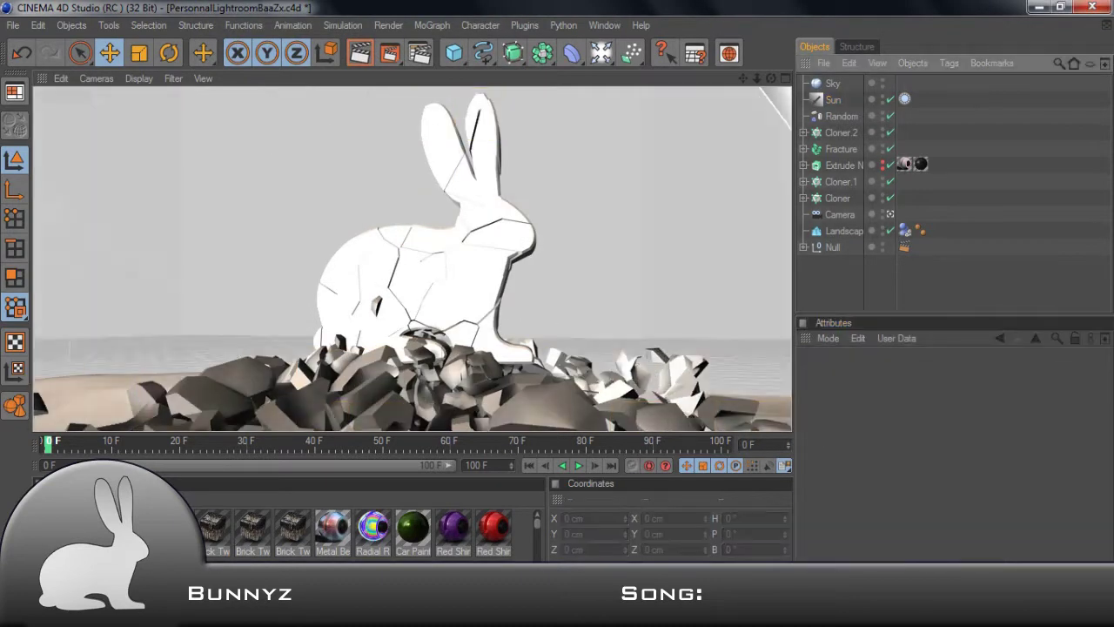
left_click(293, 527)
Step: Load Stone 1 from the Content Browser onto the Cloner with Cubic projection
key("shift+F8")
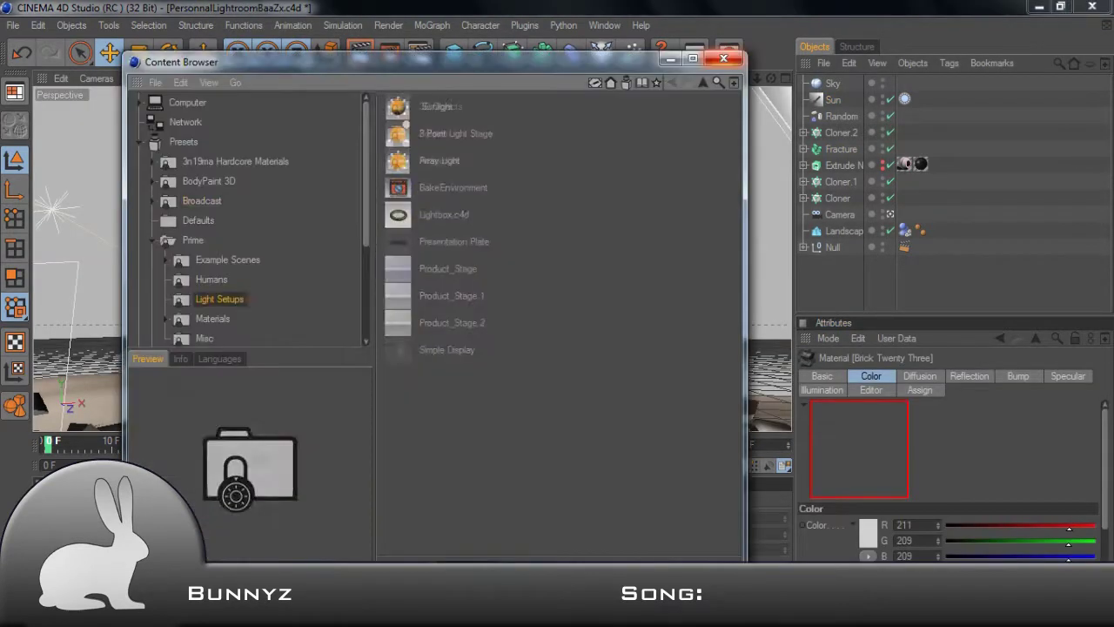
scroll(552, 322, "down", 3)
left_click(431, 268)
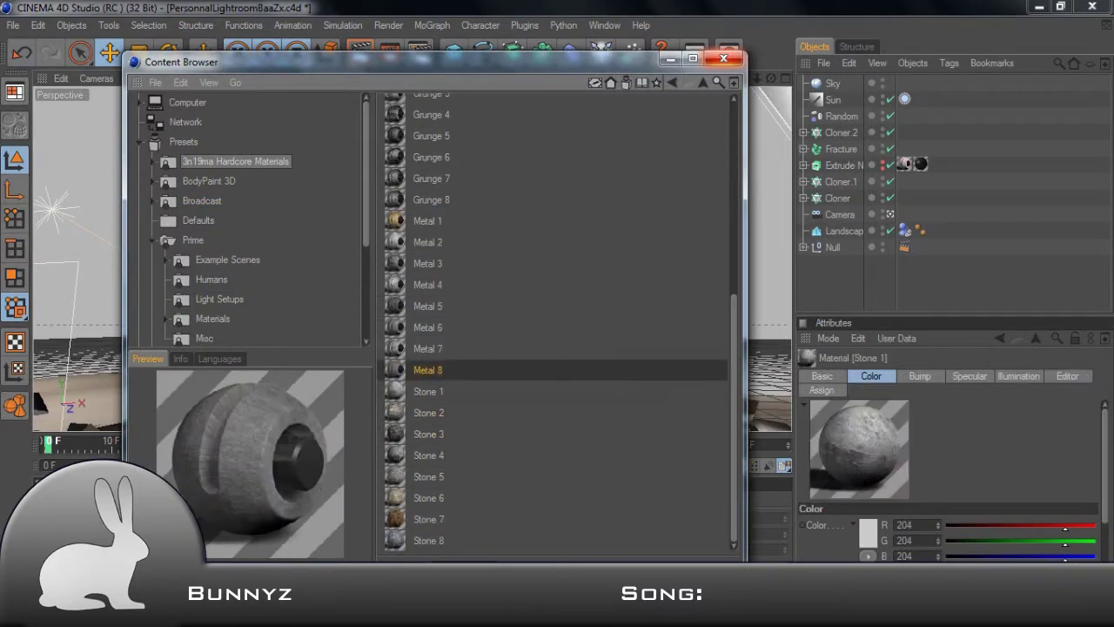
left_click(723, 58)
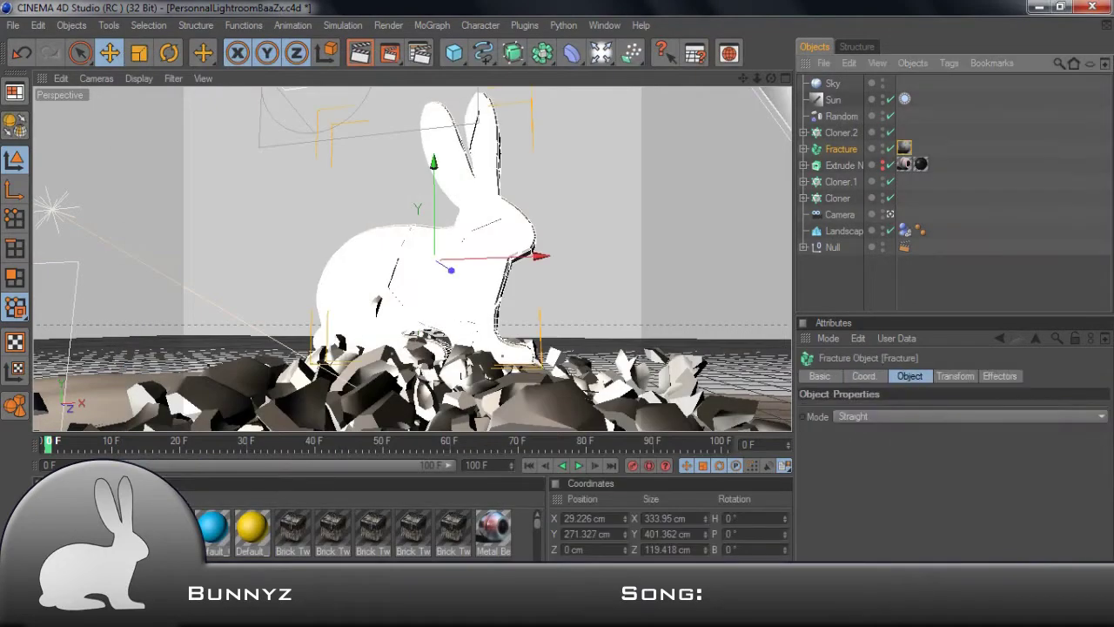
left_click(904, 198)
left_click(992, 442)
left_click(904, 505)
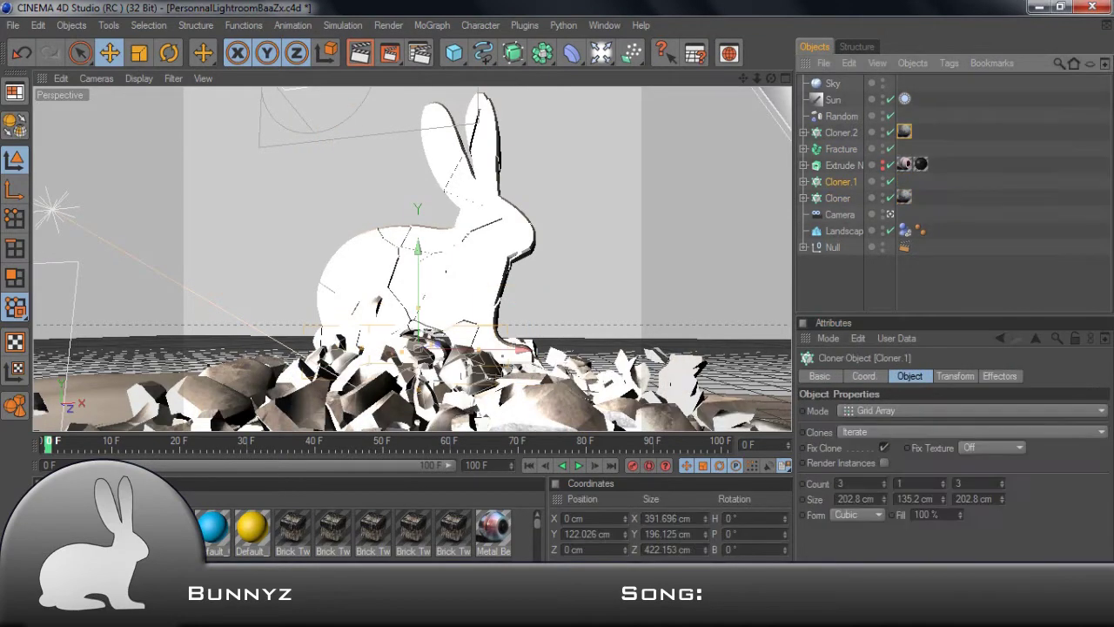
Step: Apply Stone 1 to Cloner.2 and the Fracture bunny, deleting Extrude N's texture tags
left_click_drag(904, 198, 904, 131, "ctrl")
left_click(921, 163, "ctrl")
key("Delete")
left_click(841, 149)
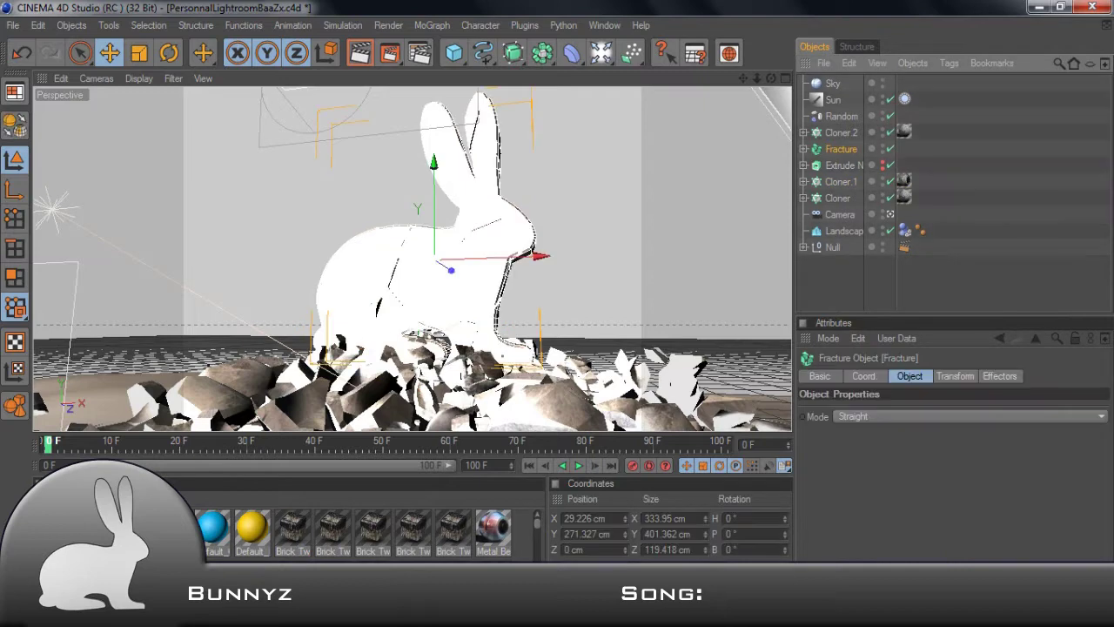
left_click_drag(904, 131, 904, 149, "ctrl")
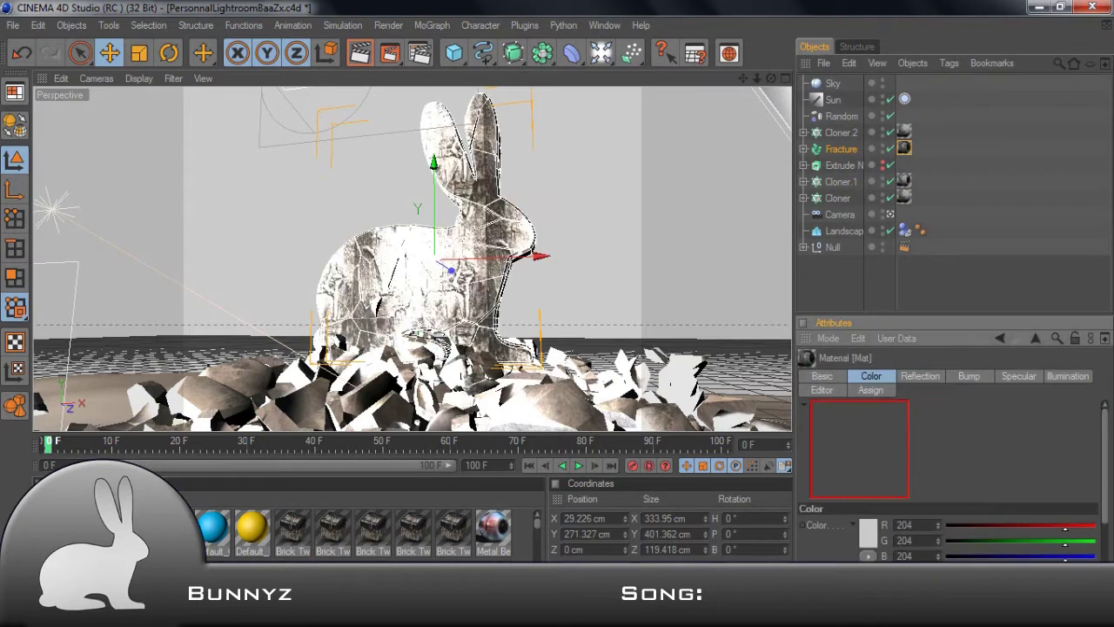
scroll(948, 479, "down", 3)
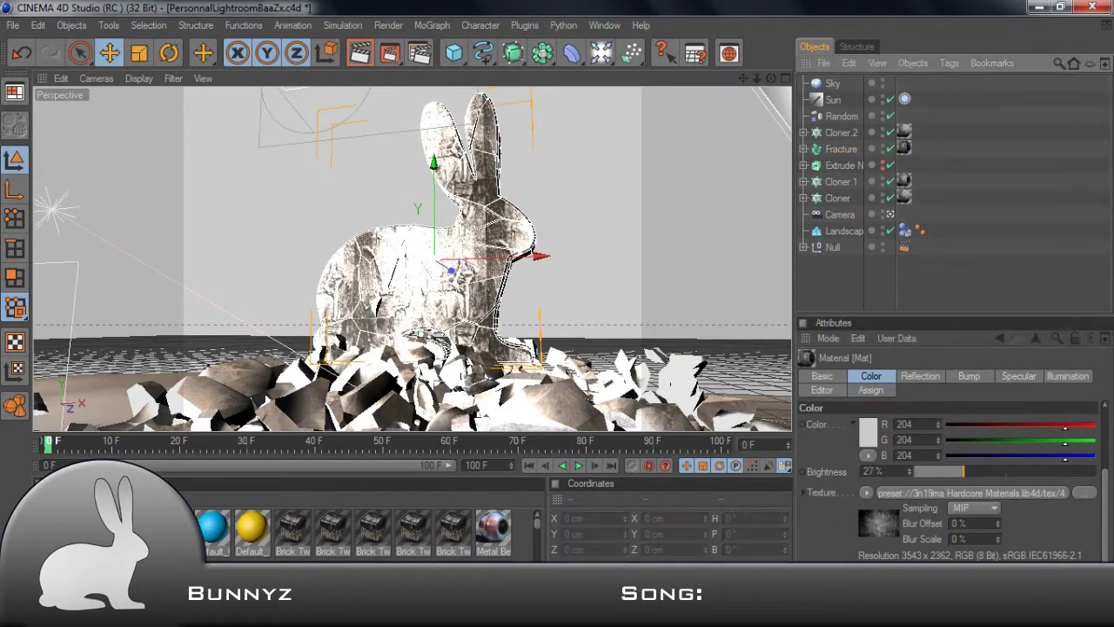
left_click(833, 82)
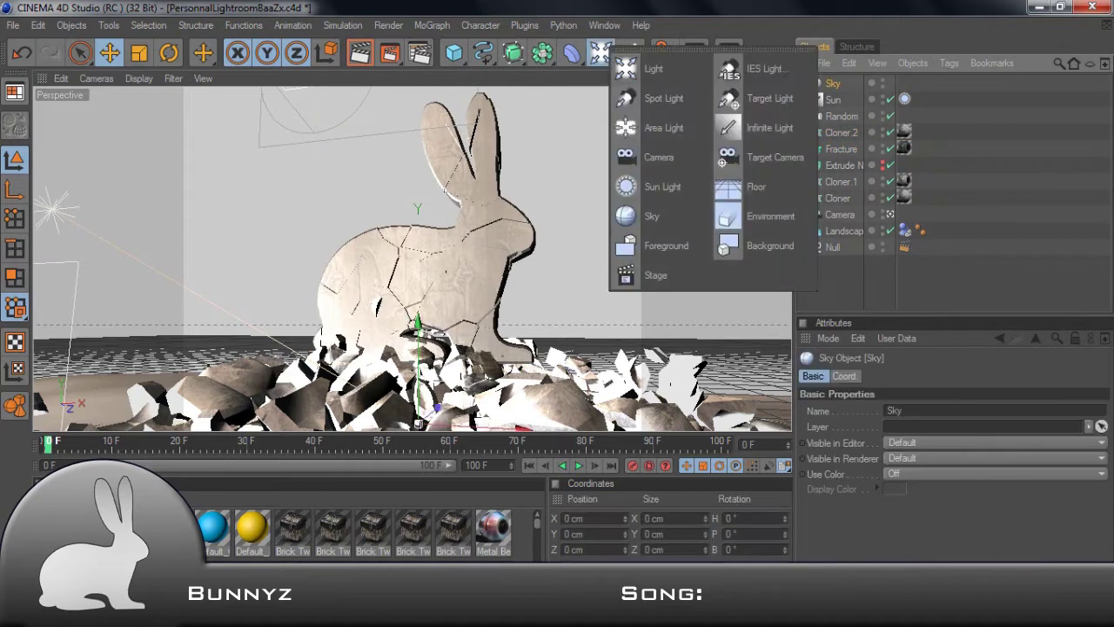
Step: Replace the Sky with an Environment at 10% fog and 39% strength, then delete it
key("Delete")
left_click_drag(600, 53, 748, 215)
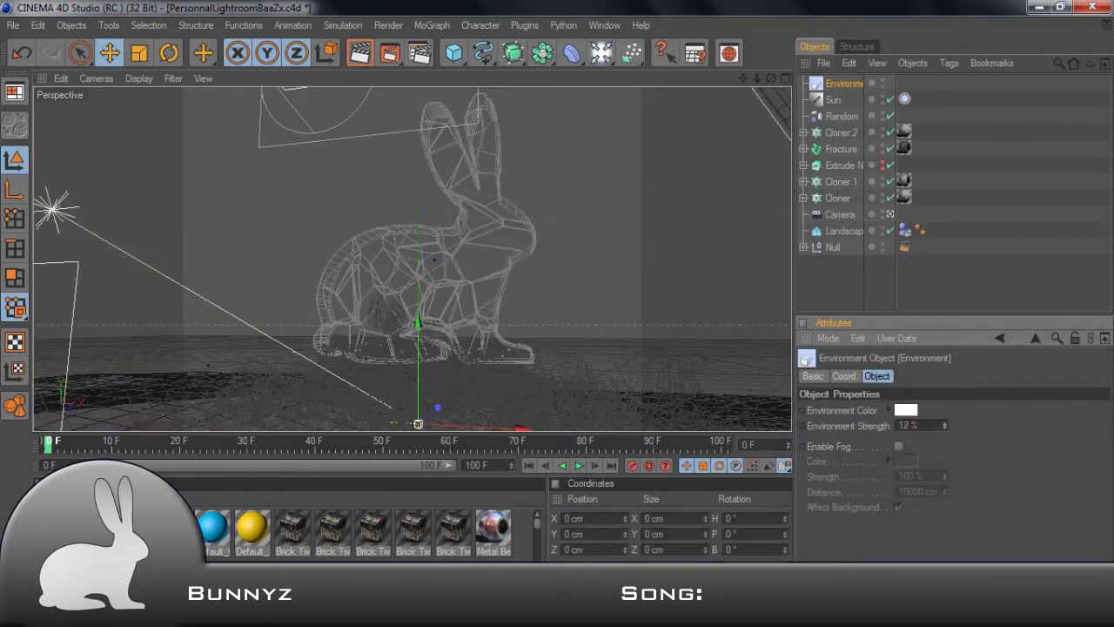
type("10")
key("Return")
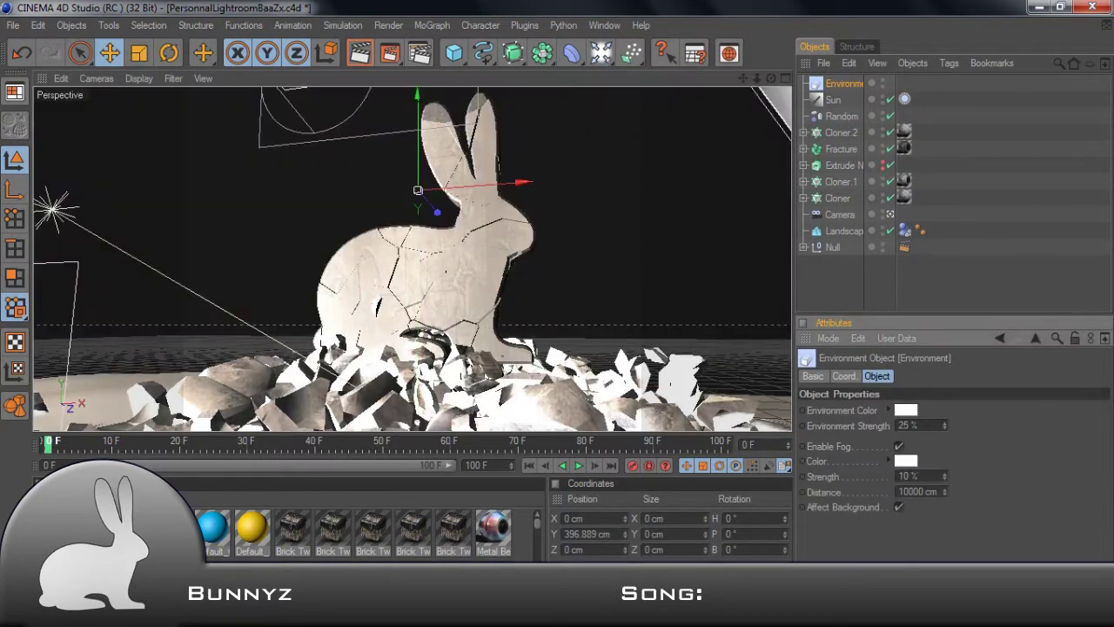
type("39")
key("Return")
key("Return")
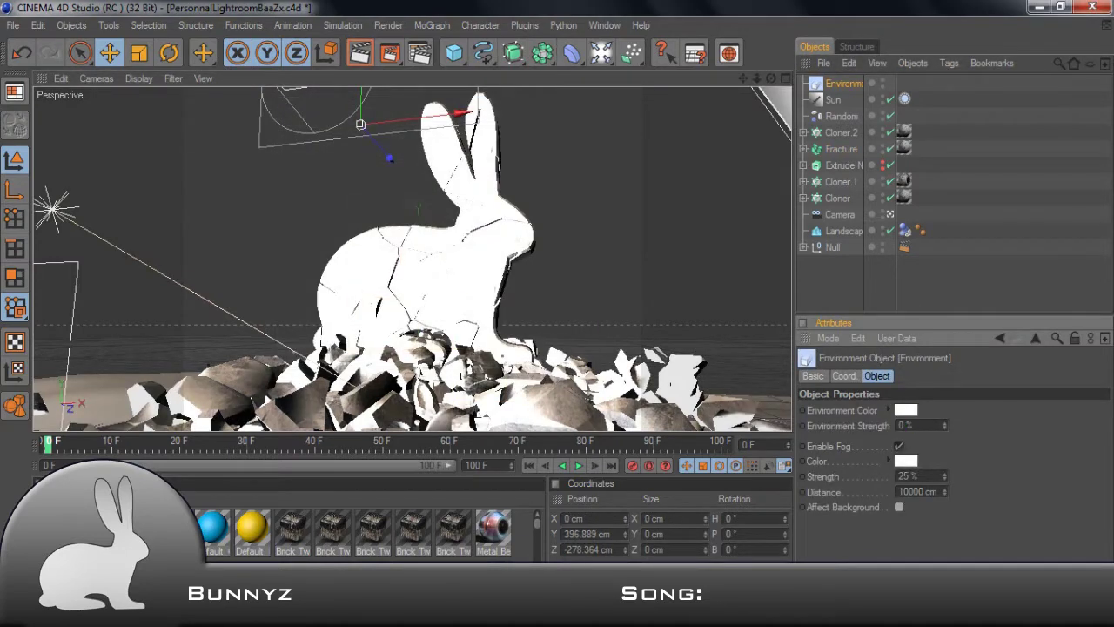
key("Delete")
Step: Set the Sun's lens glow to Sun 2 and slightly lower its latitude
left_click(1033, 376)
left_click(1033, 390)
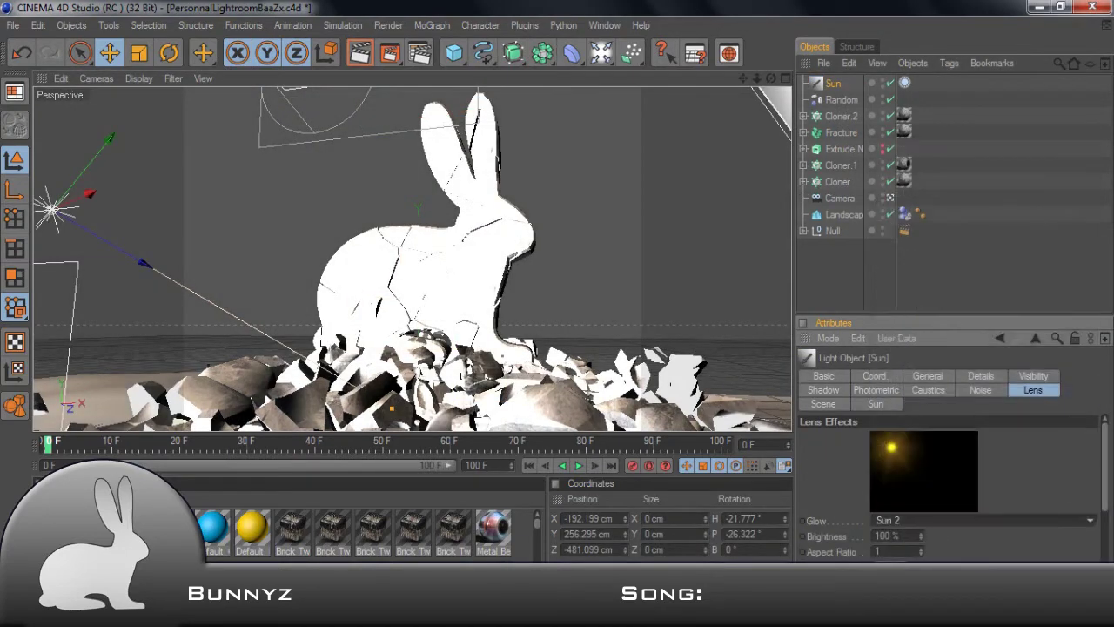
left_click(983, 519)
left_click(983, 504)
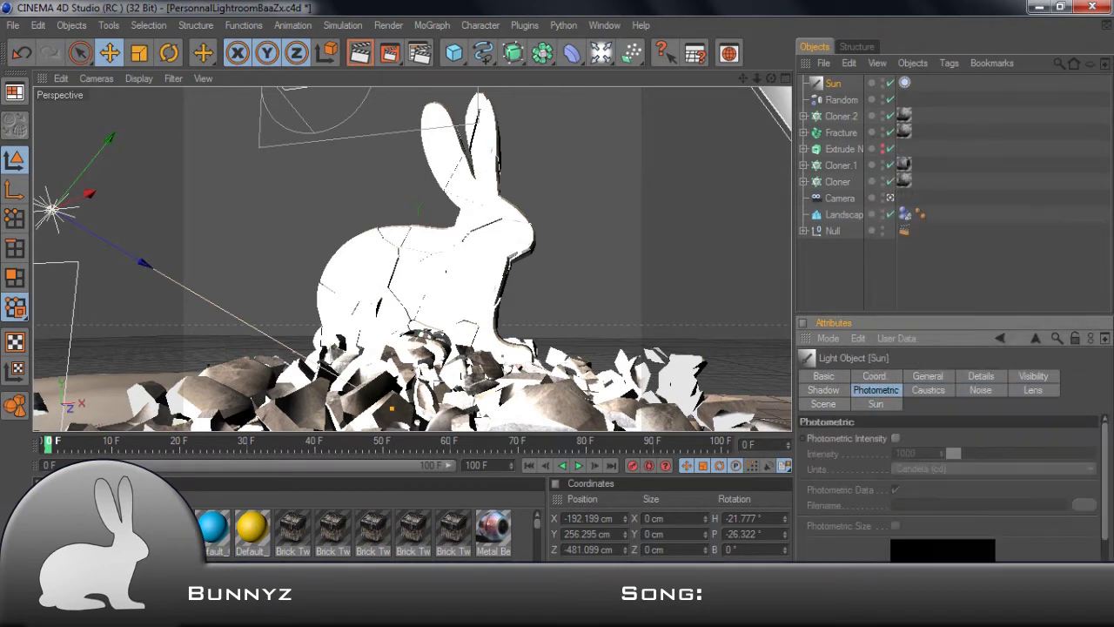
left_click(875, 404)
scroll(949, 487, "down", 1)
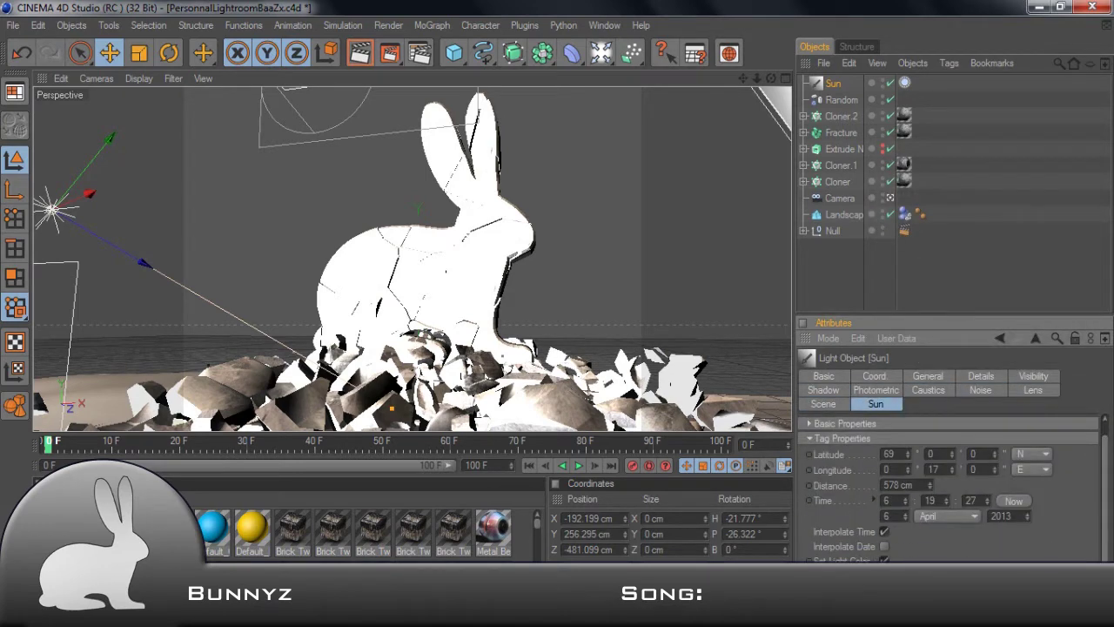
left_click_drag(908, 468, 908, 470)
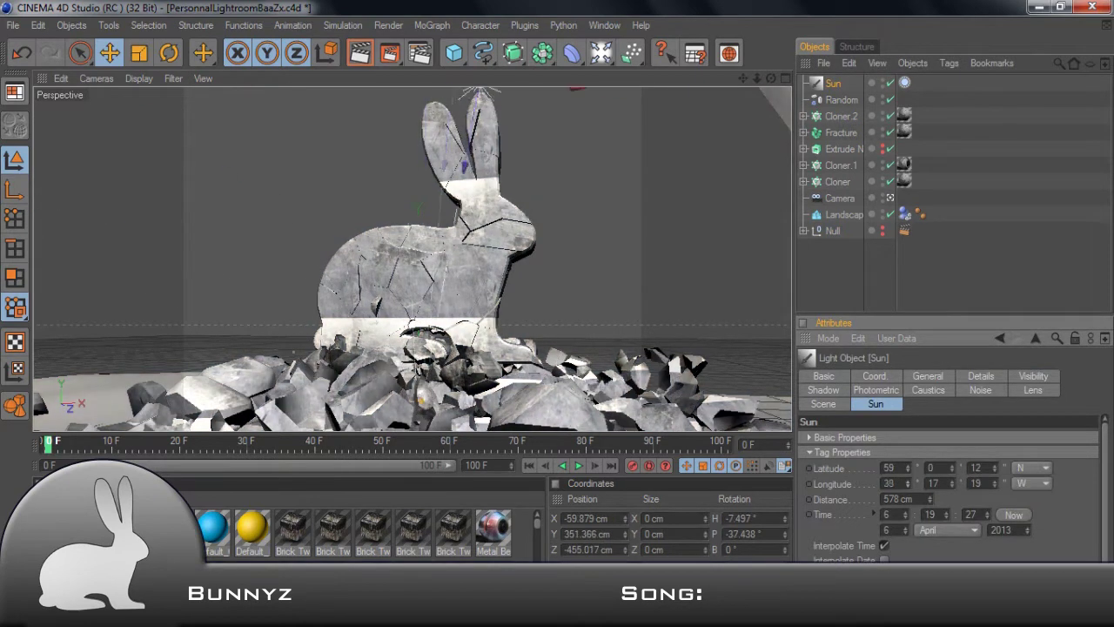
Step: Add a Sky object and browse the Skies folder in the Content Browser
left_click(600, 53)
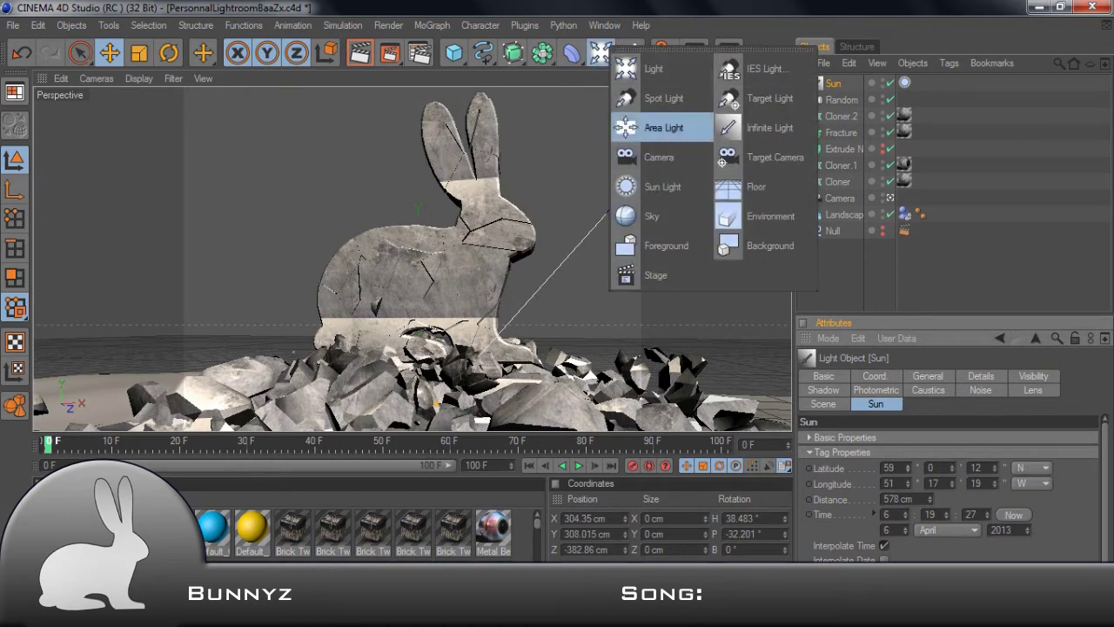
left_click(657, 218)
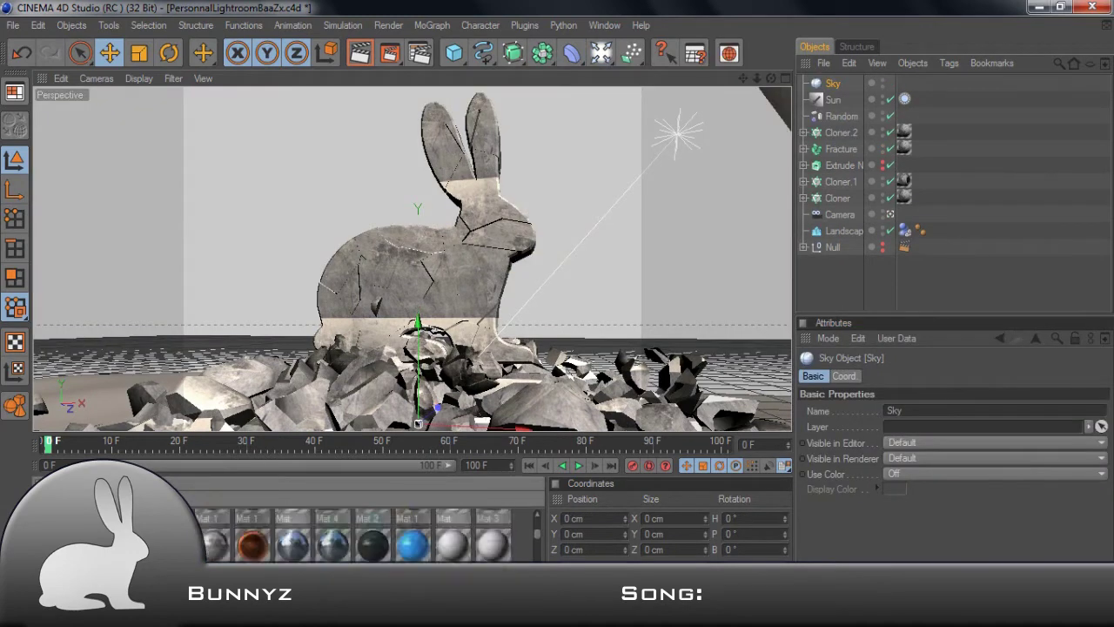
key("shift+F8")
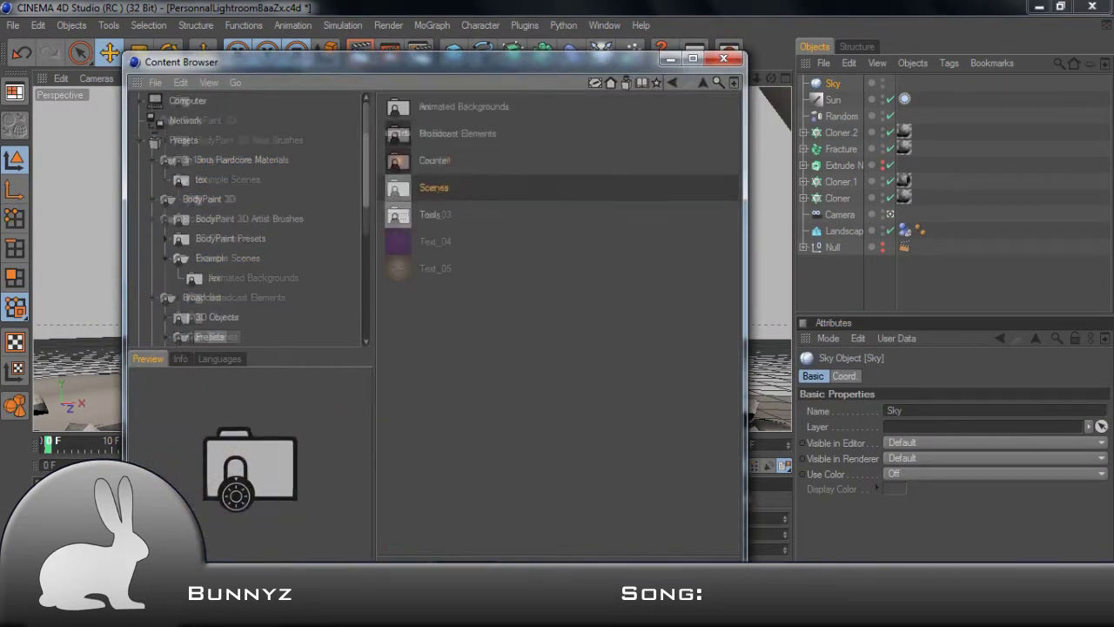
left_click(446, 426)
left_click(439, 535)
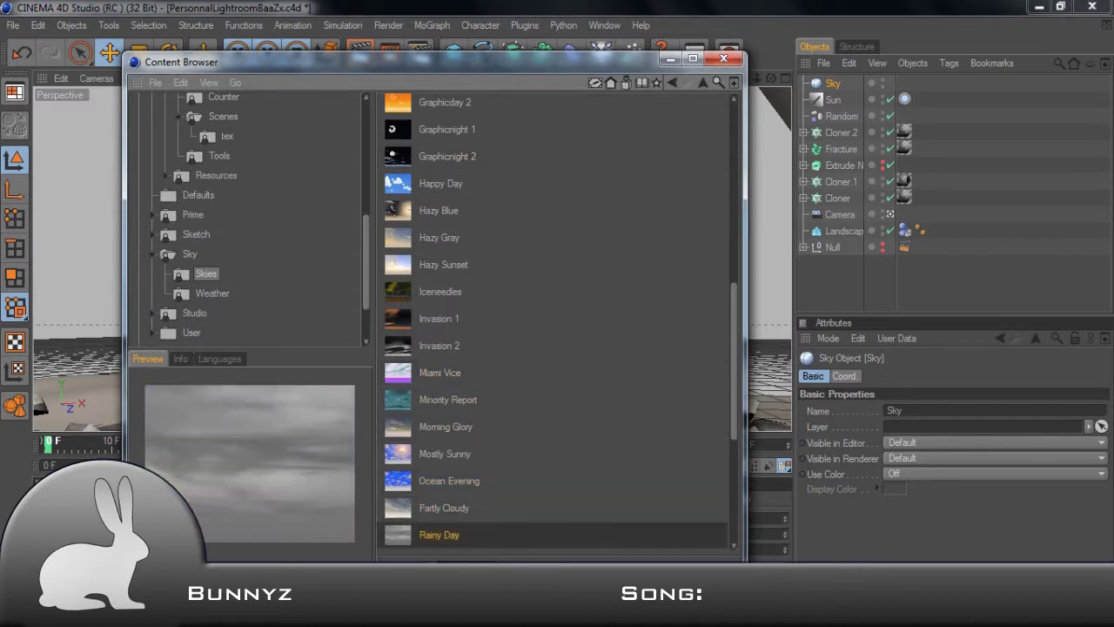
Step: Preview sky presets, load Morning Glory, and delete the old plain Sky
scroll(553, 348, "down", 3)
left_click(456, 357)
left_click(432, 411)
left_click(451, 545)
scroll(553, 322, "up", 3)
left_click(448, 265)
double_click(445, 292)
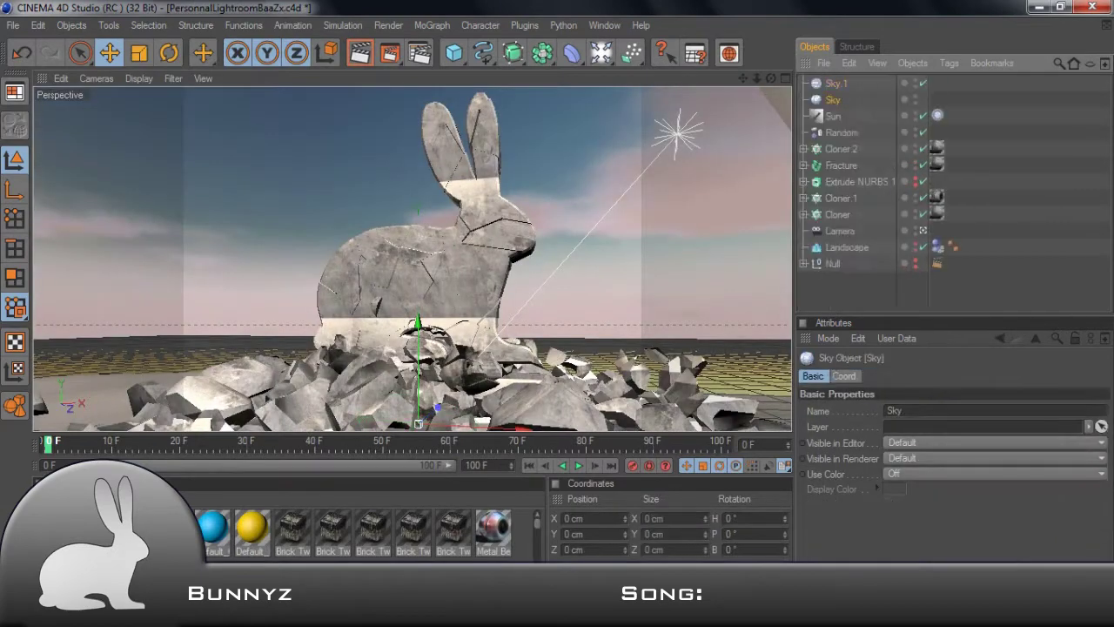
key("Delete")
Step: Tilt the Landscape ground by about 11 degrees
left_click(914, 390)
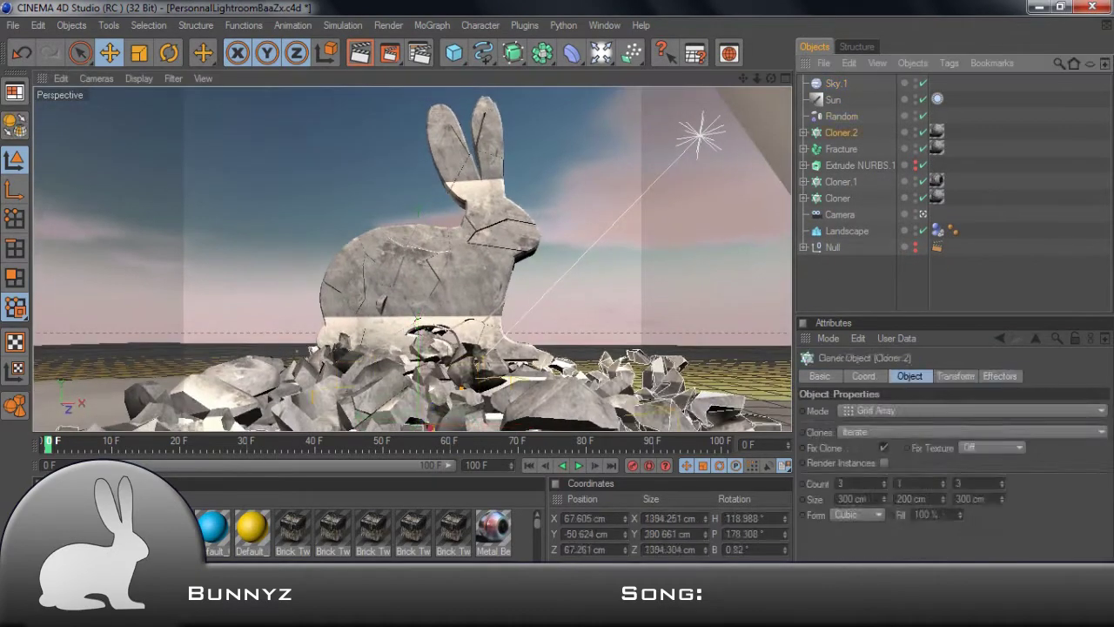
left_click(846, 231)
key("r")
left_click_drag(408, 356, 407, 394)
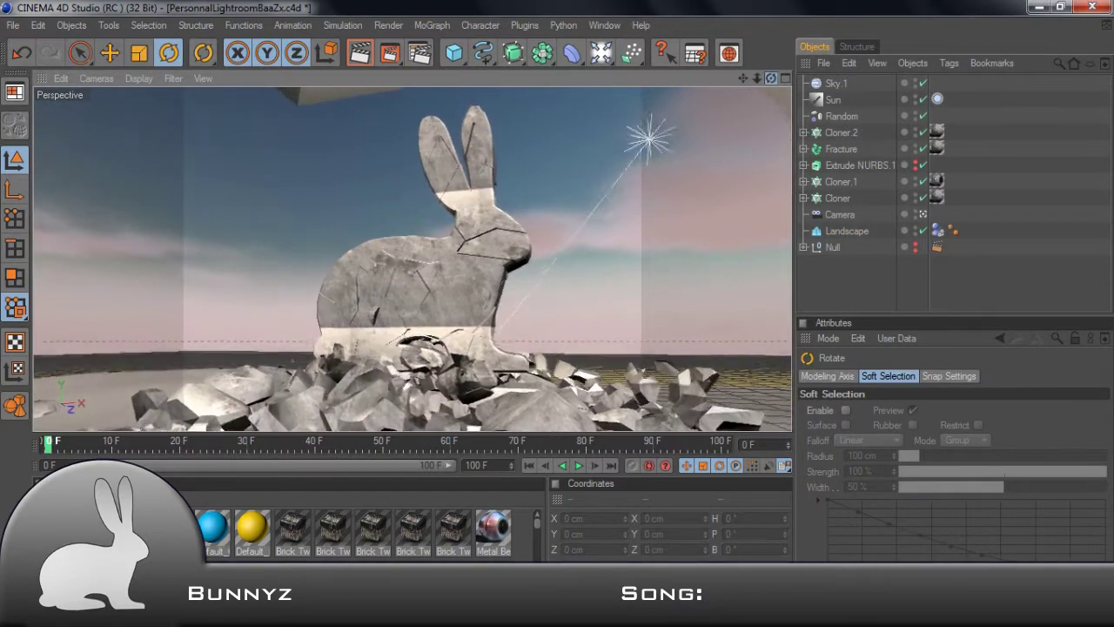
Step: Review the bunny's stone texture, the Sky.1 sun settings and the Sun light's tabs
left_click(841, 148)
left_click(936, 148)
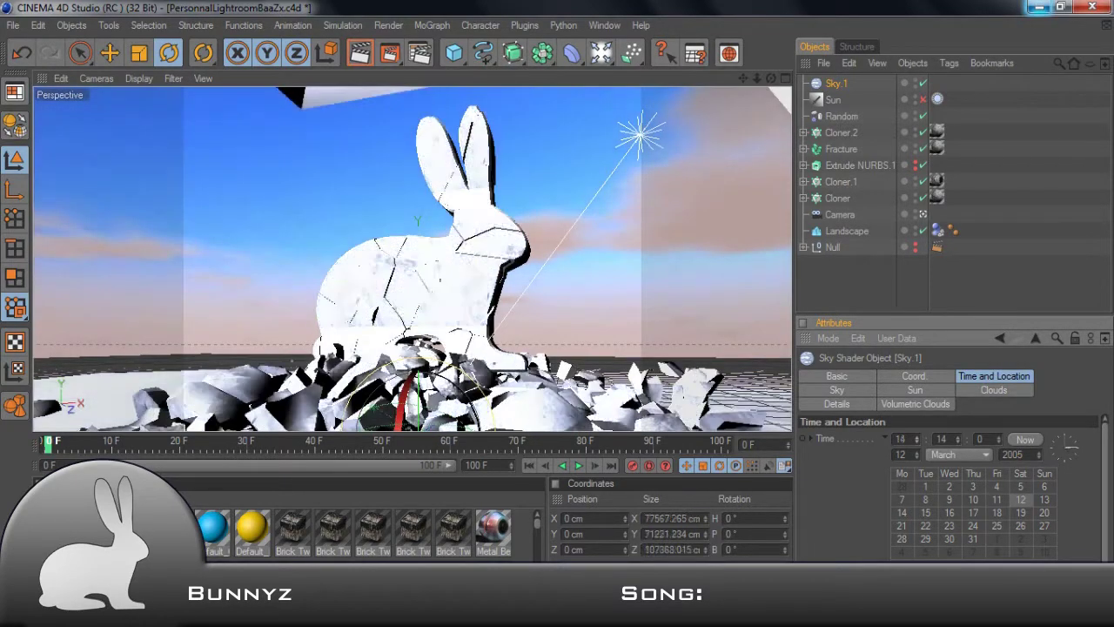
left_click(914, 390)
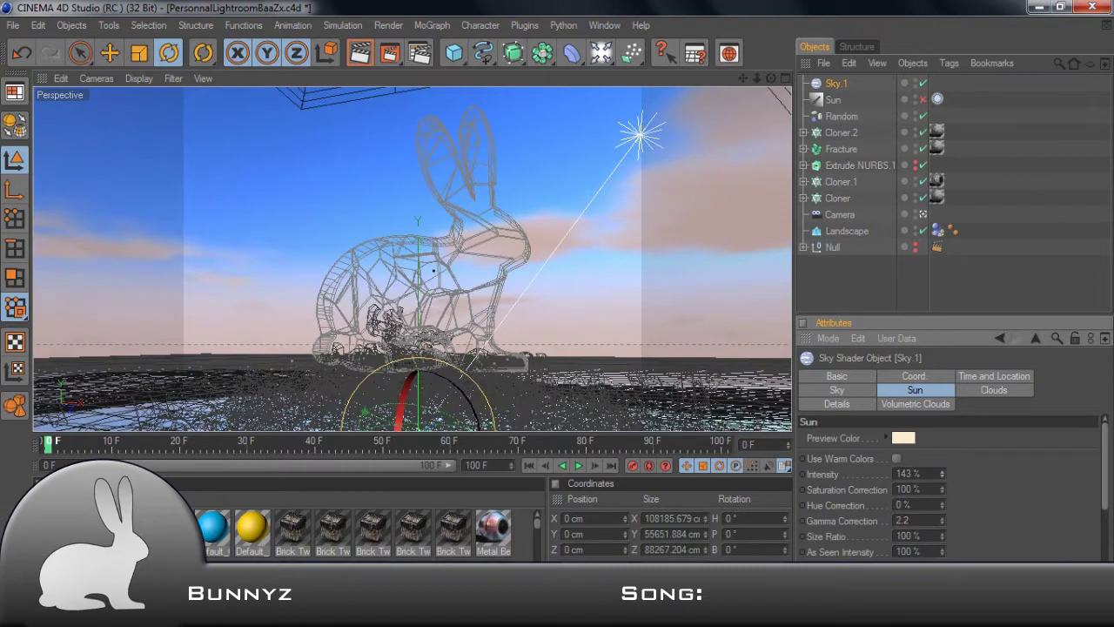
left_click(833, 99)
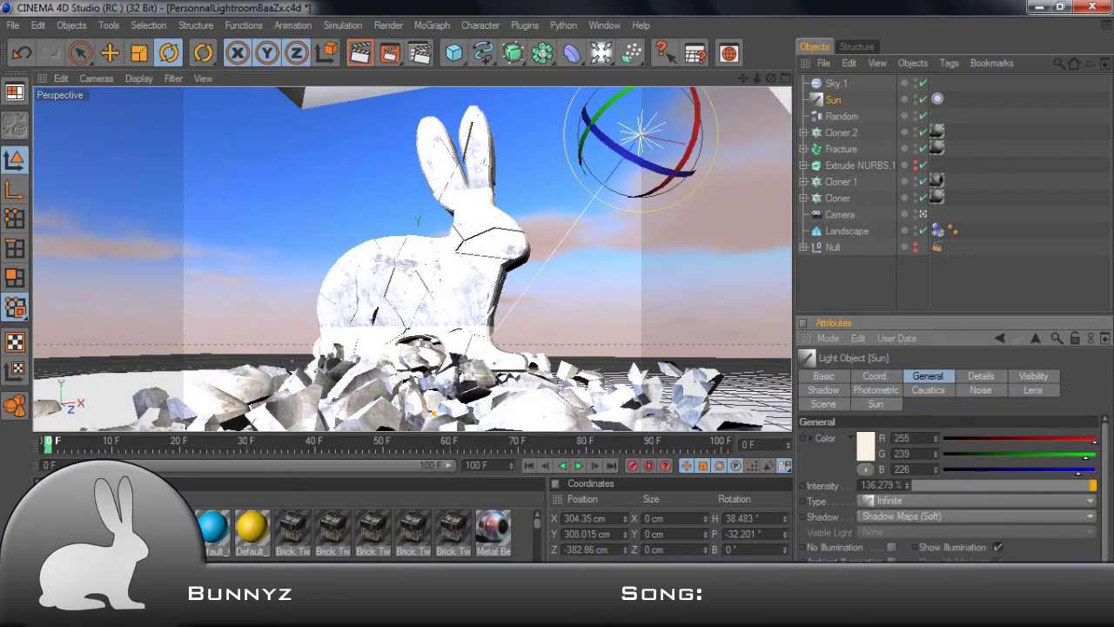
left_click(981, 376)
left_click(1033, 376)
left_click(875, 404)
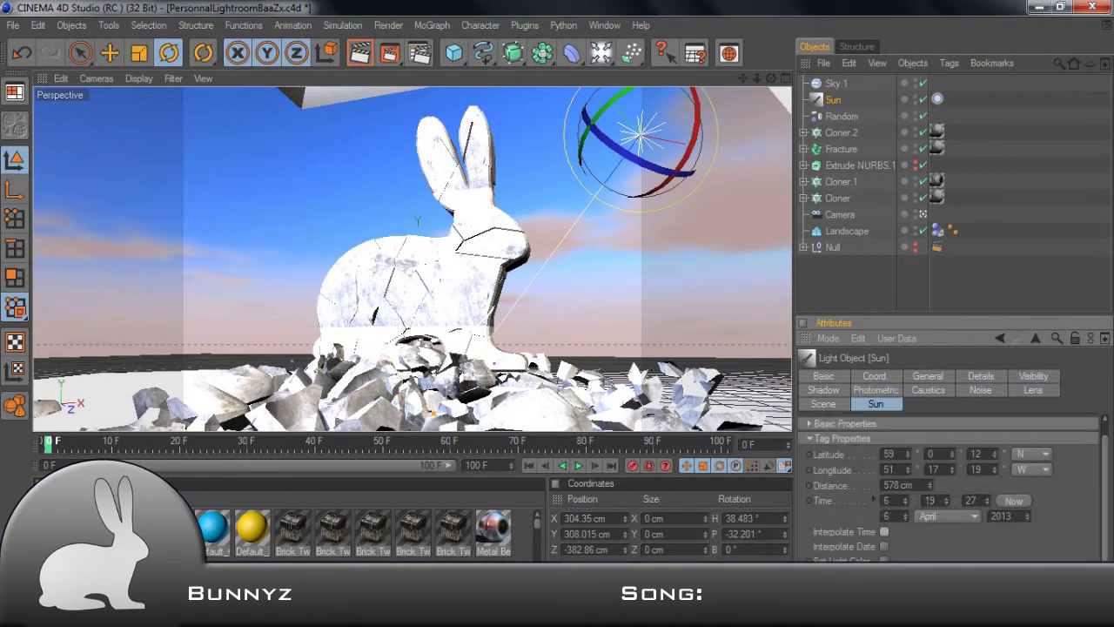
left_click(927, 376)
Step: Move the Sun light to a new position and run a quick test render
key("e")
left_click_drag(588, 202, 595, 196)
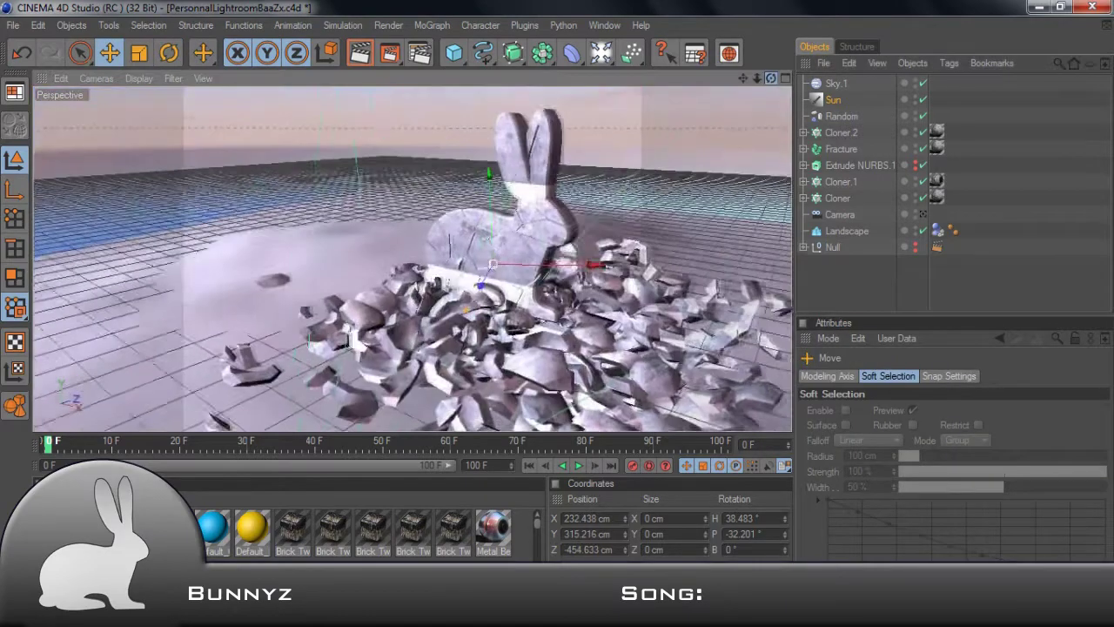
key("shift+r")
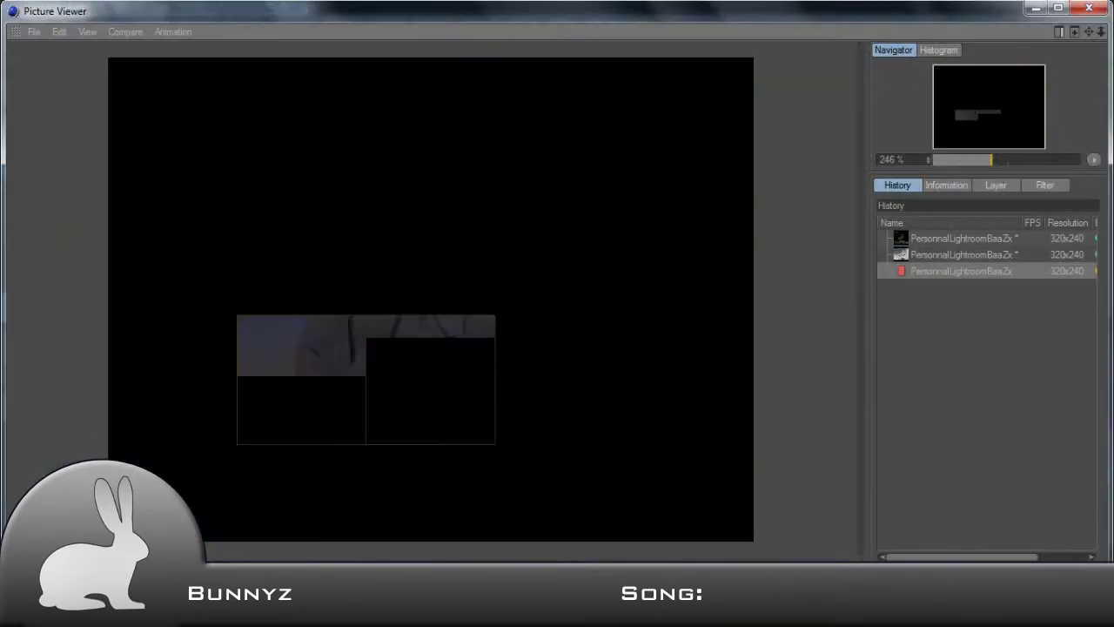
left_click(1039, 7)
left_click(836, 83)
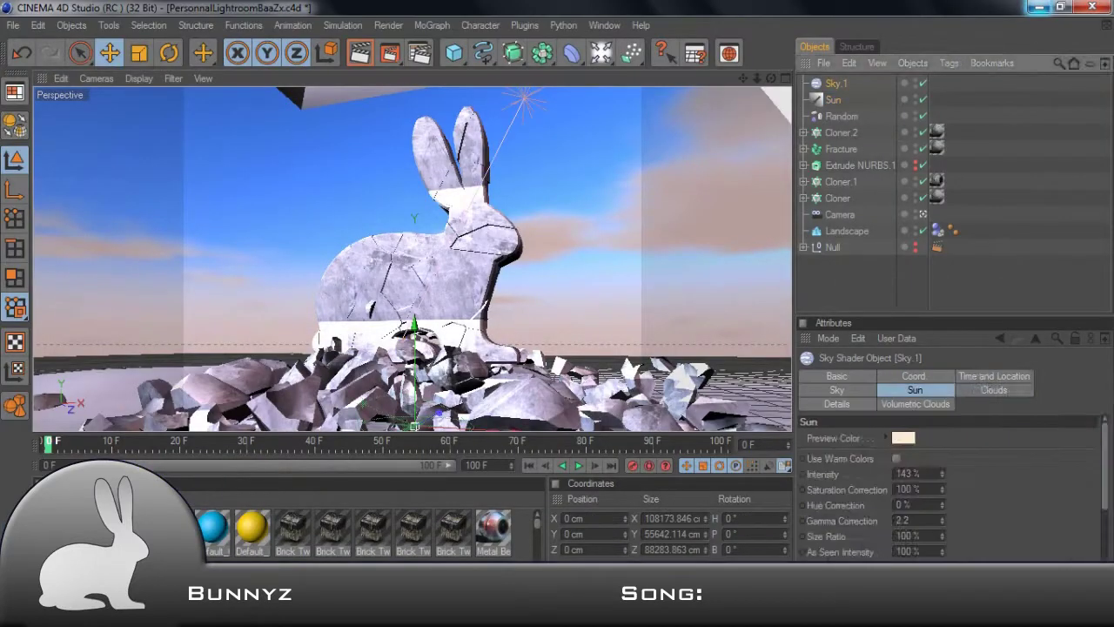
Step: Change the sky's cloud layer colours to greyer tones on the Clouds tab
left_click(995, 390)
scroll(953, 487, "down", 2)
left_click(857, 514)
left_click(833, 557)
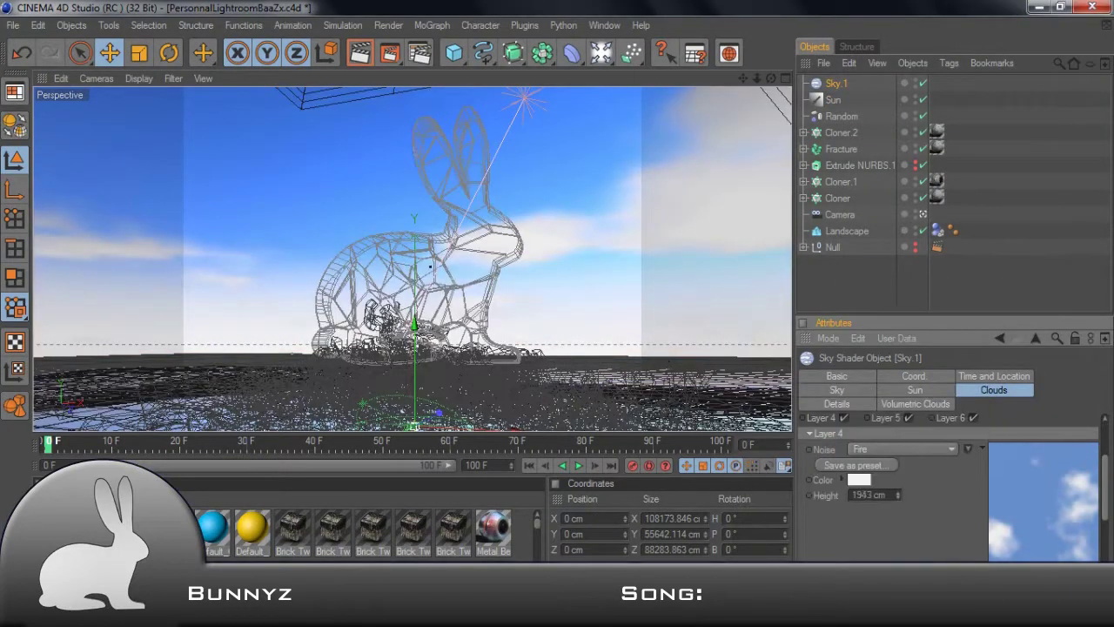
left_click(859, 507)
key("Return")
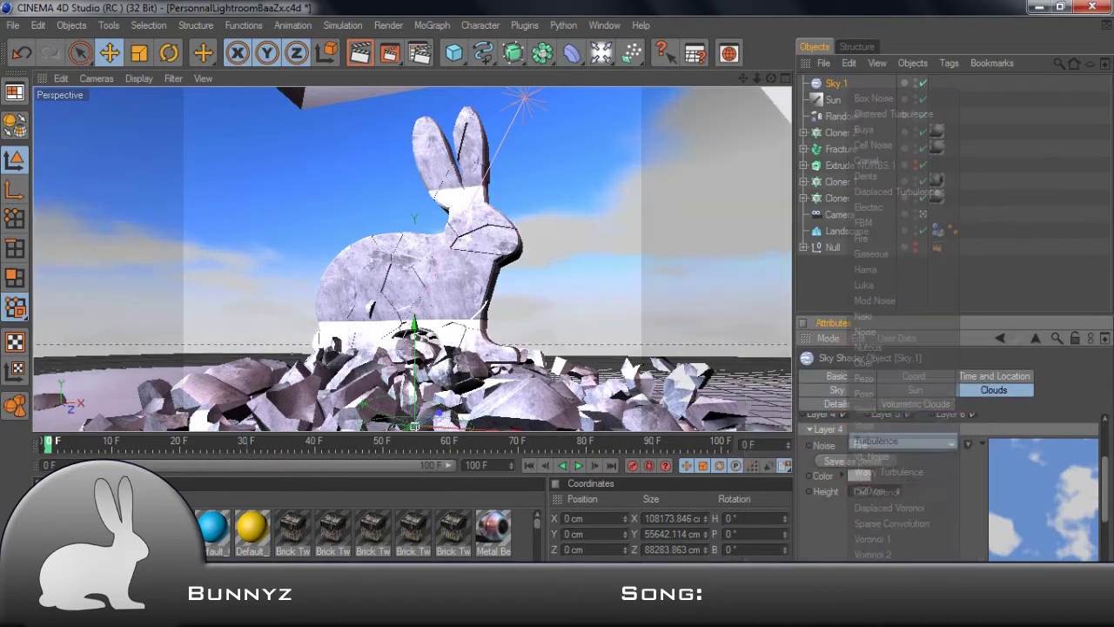
Step: Set cloud coverage to 85%, then 60%, and cloud offset to 5
type("85")
key("Return")
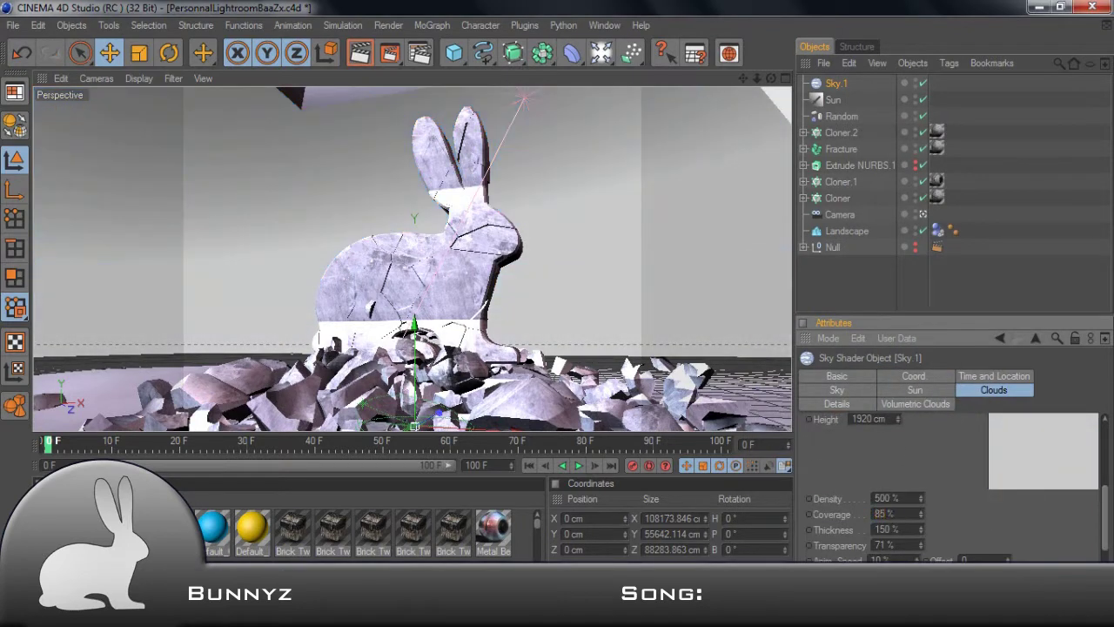
type("60")
key("Return")
type("100")
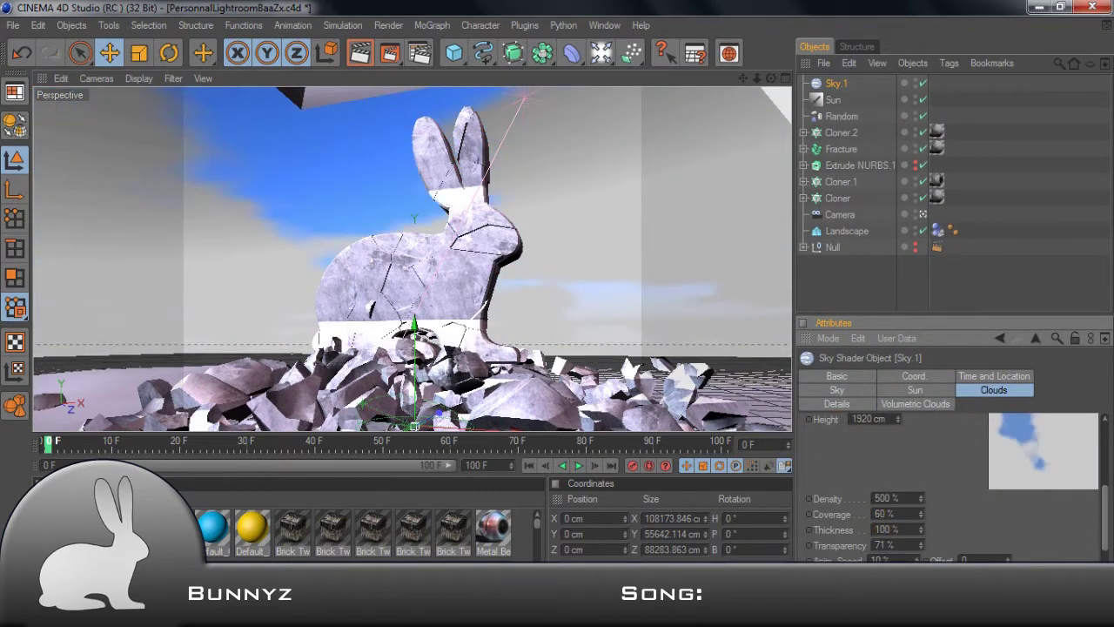
type("5")
key("Return")
Step: Adjust more cloud layer colours, including Layer 6, and the cloud density
scroll(953, 487, "down", 5)
left_click(859, 490)
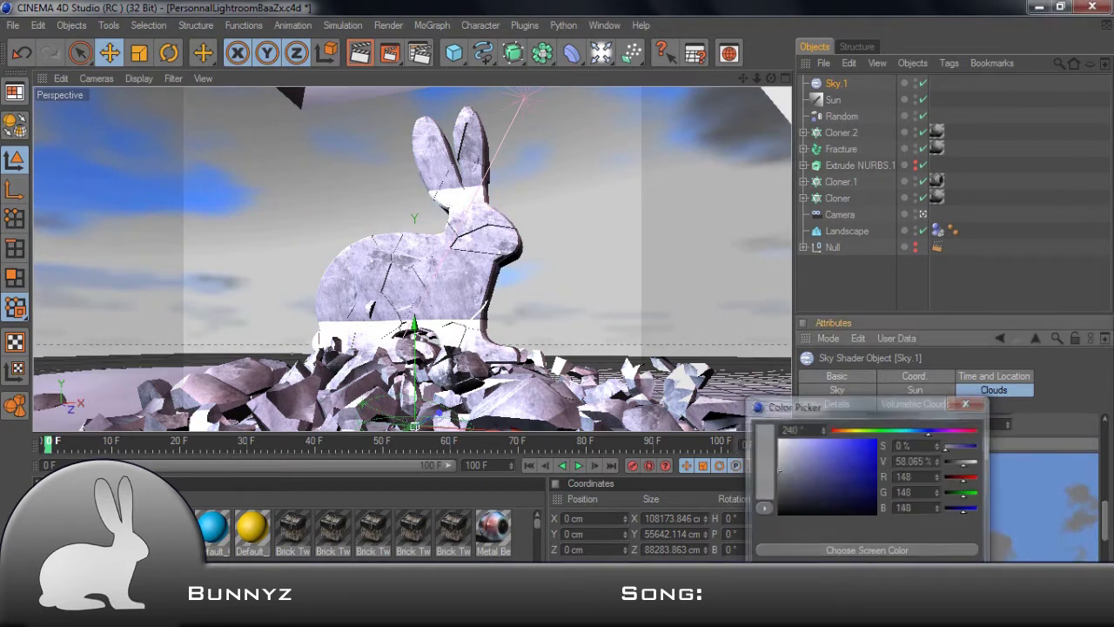
key("Escape")
scroll(953, 487, "down", 4)
left_click(886, 494)
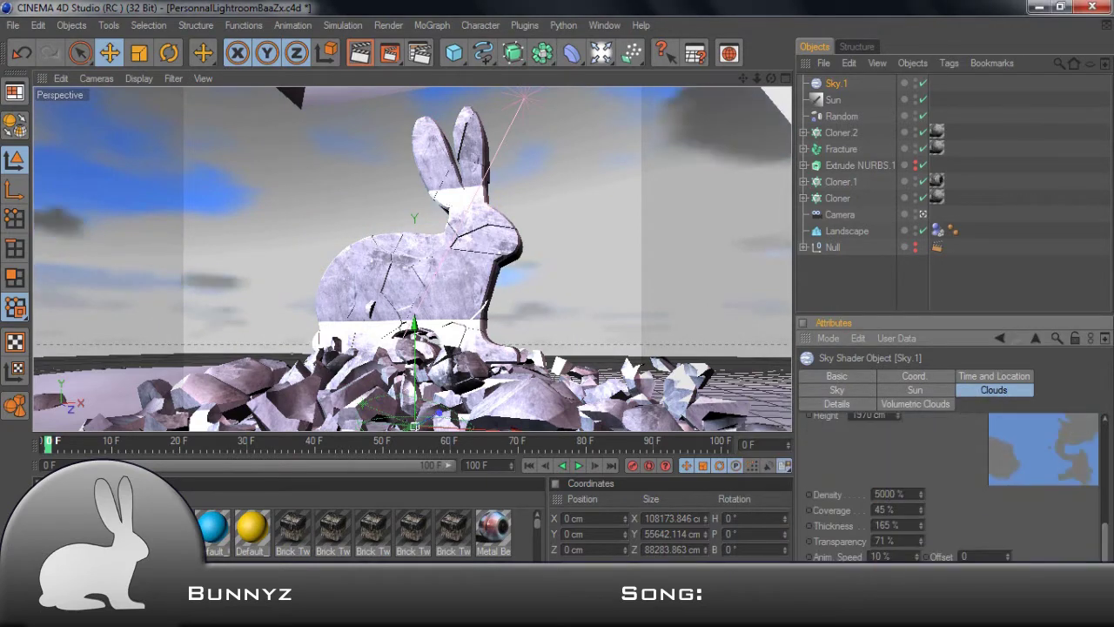
scroll(953, 487, "up", 5)
left_click(859, 492)
key("Escape")
left_click(874, 493)
Step: Lower cloud coverage to 60% and select the Fracture object's texture tag
scroll(953, 487, "down", 5)
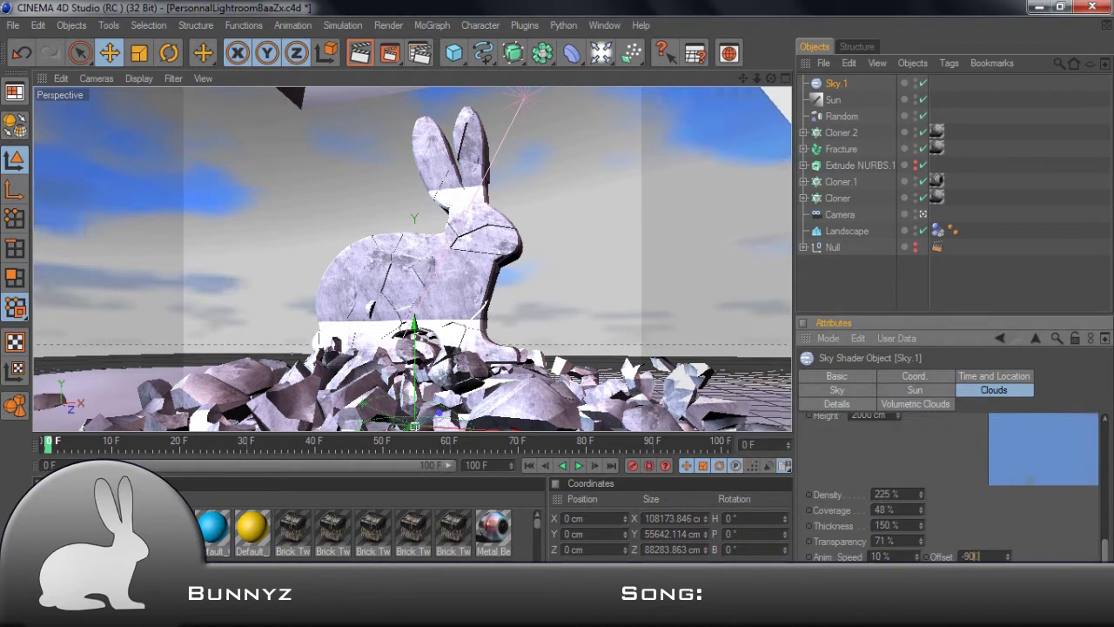
type("60")
key("Return")
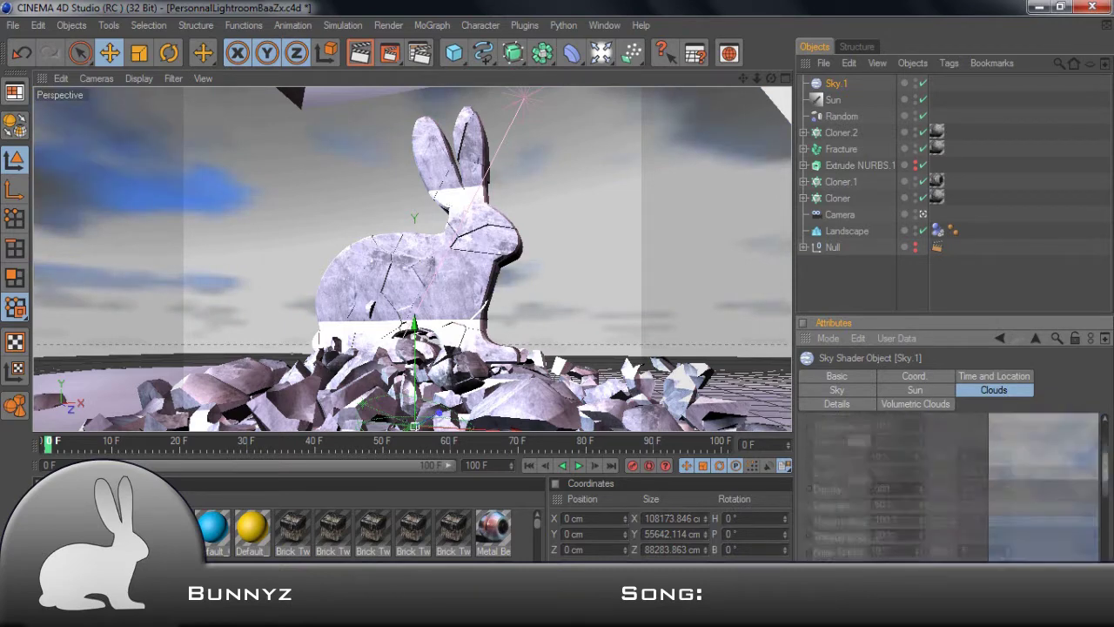
left_click(836, 390)
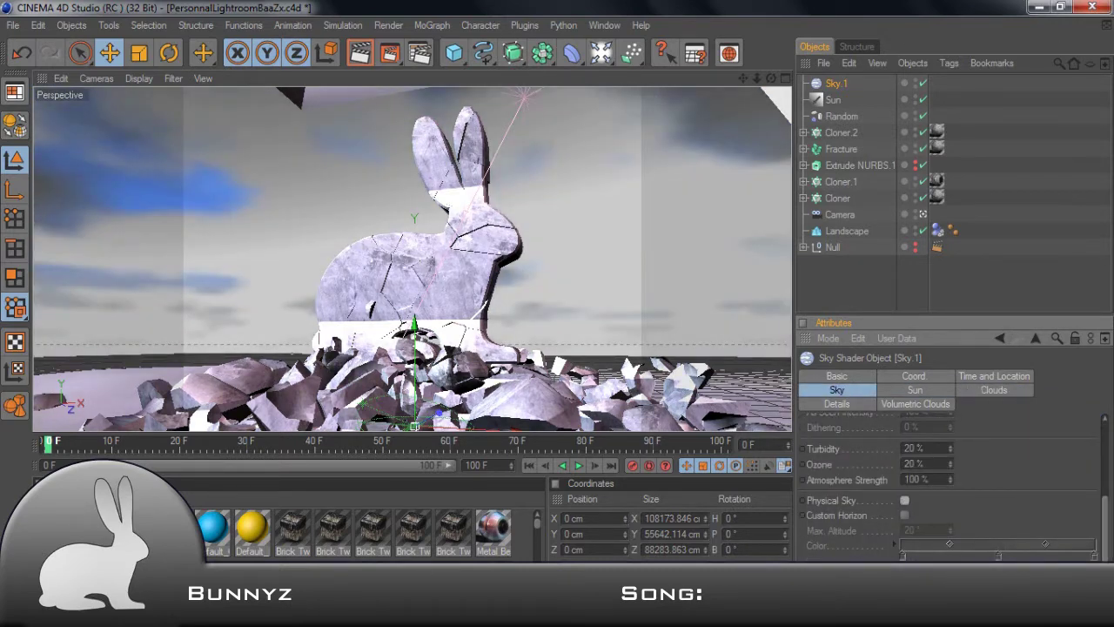
left_click(840, 149)
left_click(936, 148)
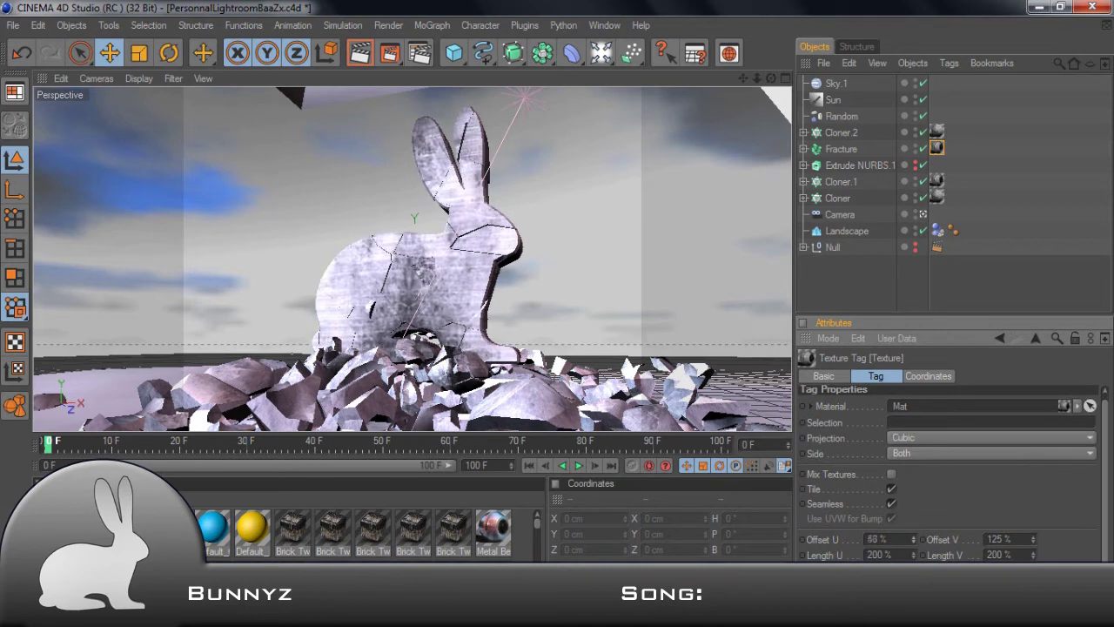
Step: Copy the Fracture texture tag onto every bunny piece and select all their tags
left_click(851, 232, "shift")
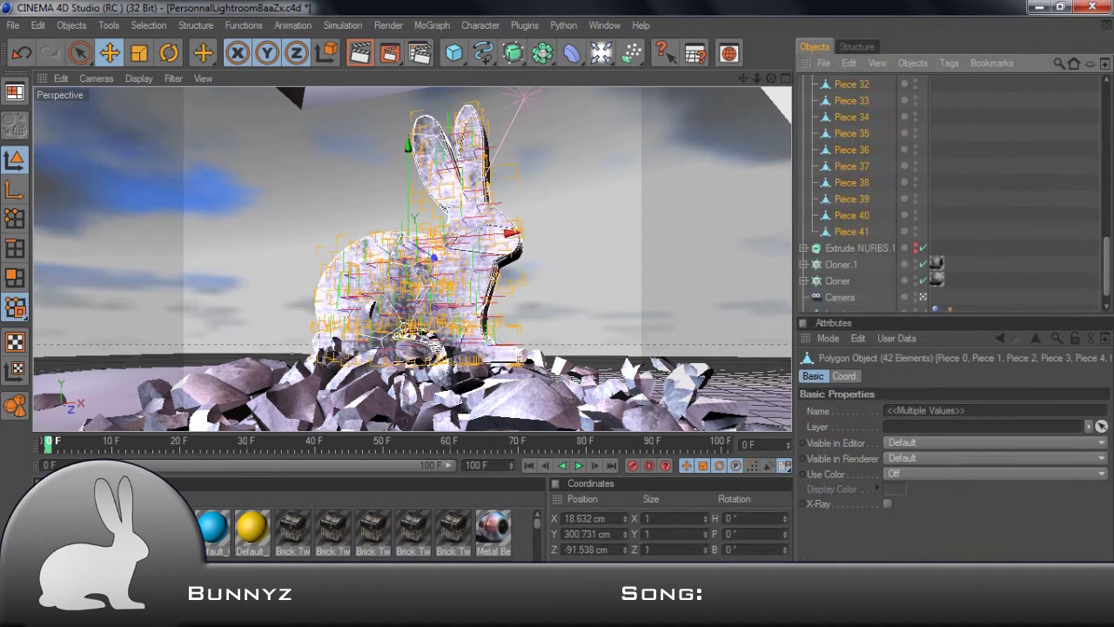
left_click(936, 164)
scroll(871, 192, "down", 5)
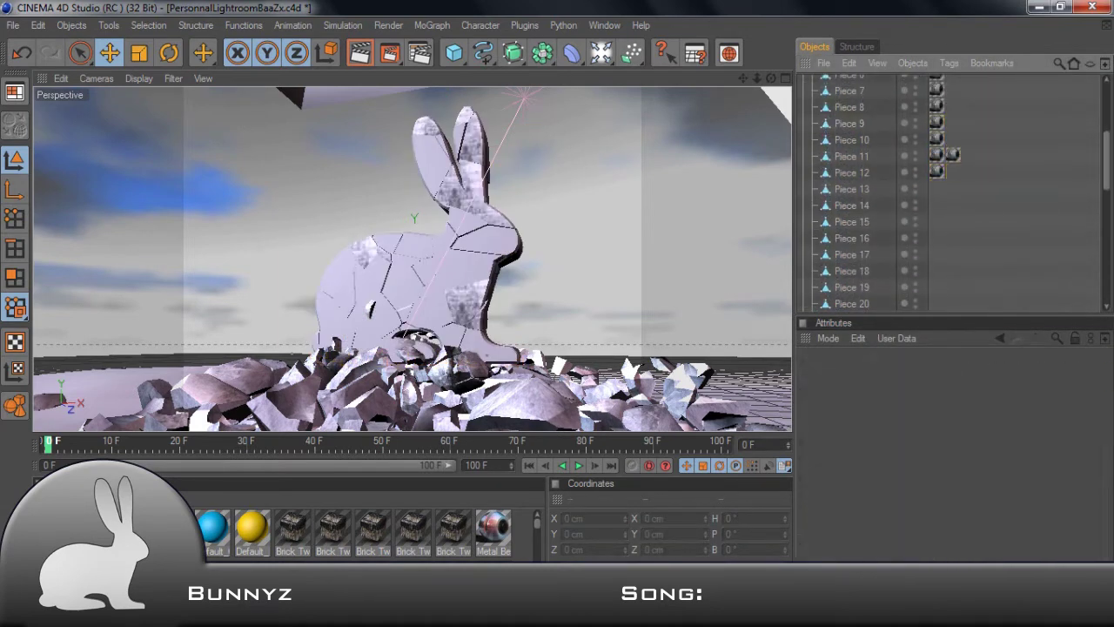
scroll(870, 192, "down", 3)
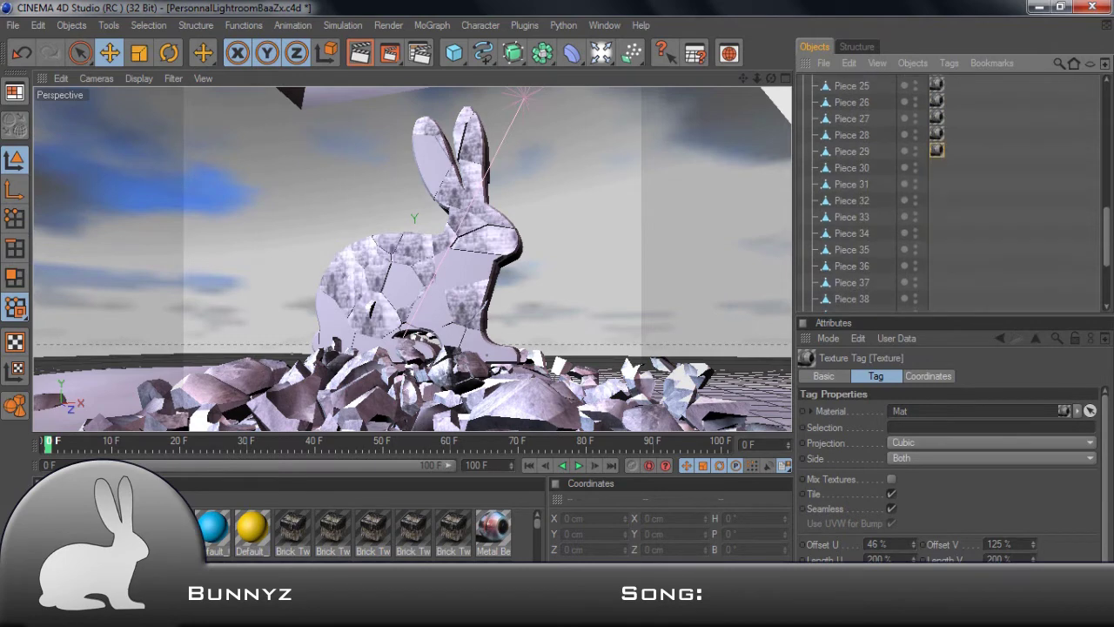
scroll(871, 191, "down", 2)
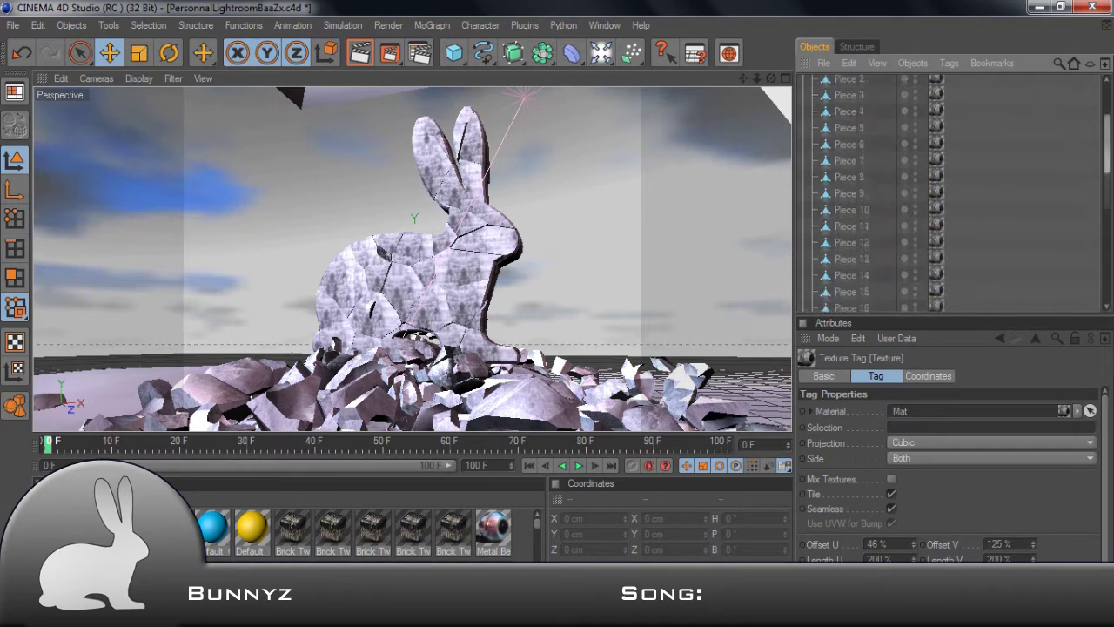
left_click(936, 274, "shift")
Step: Set the texture projection to Frontal with a 50% U offset
left_click(992, 442)
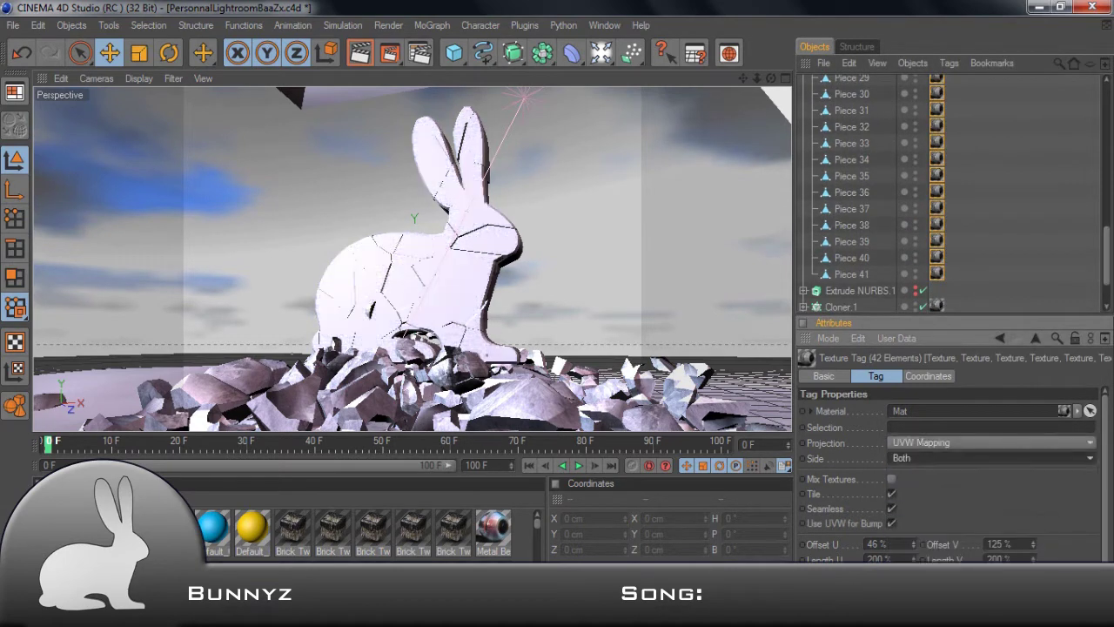
left_click(906, 520)
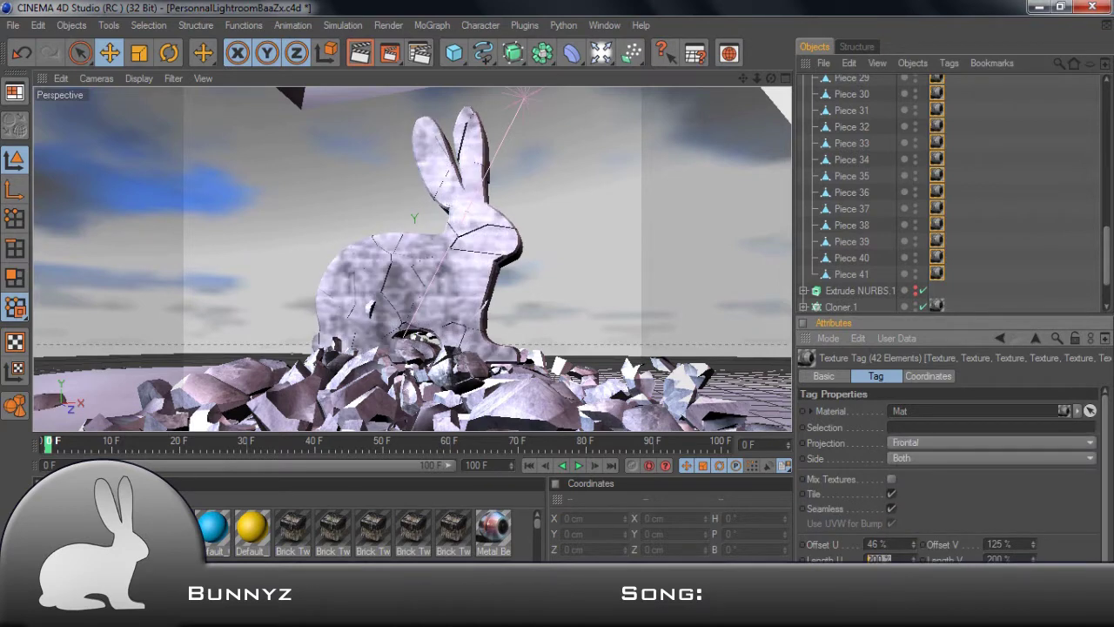
type("50")
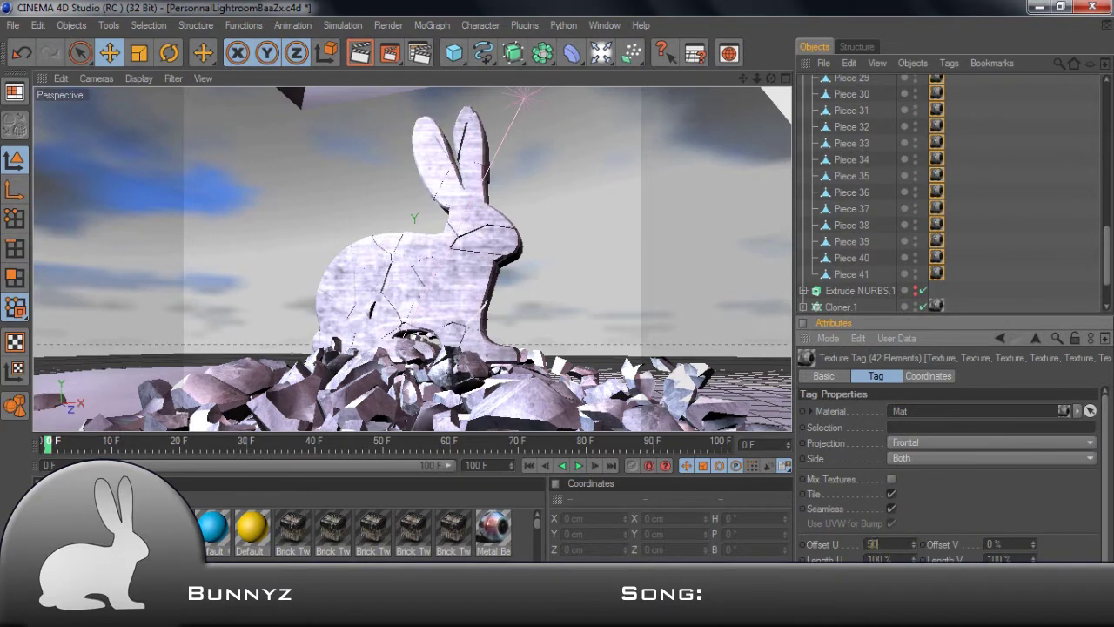
key("Return")
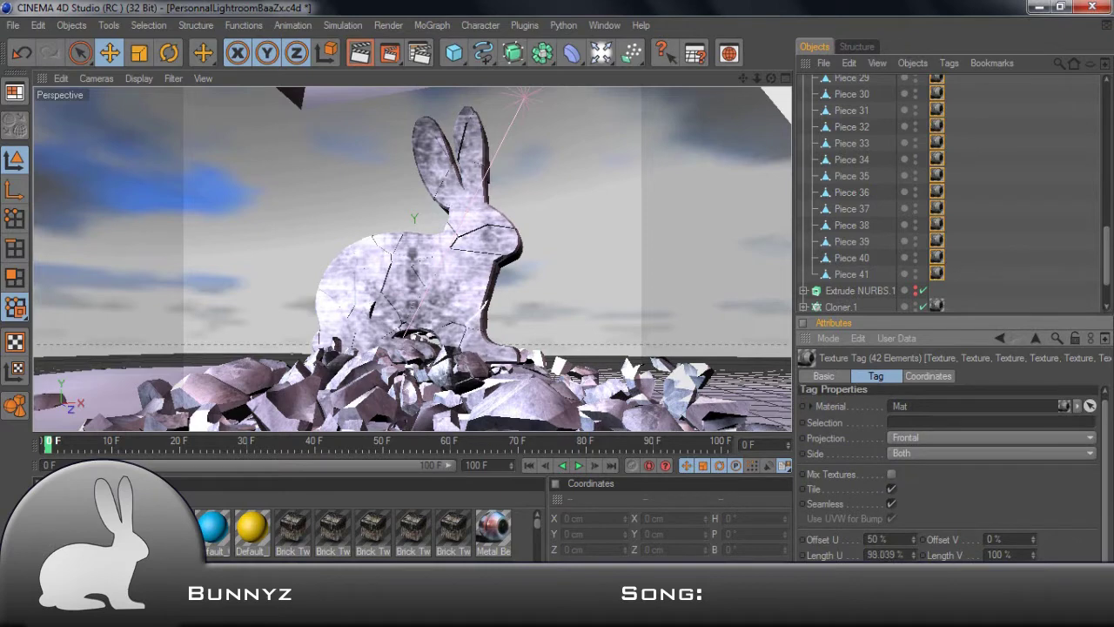
Step: Select the Null object and view the anti-aliasing render settings
left_click(833, 247)
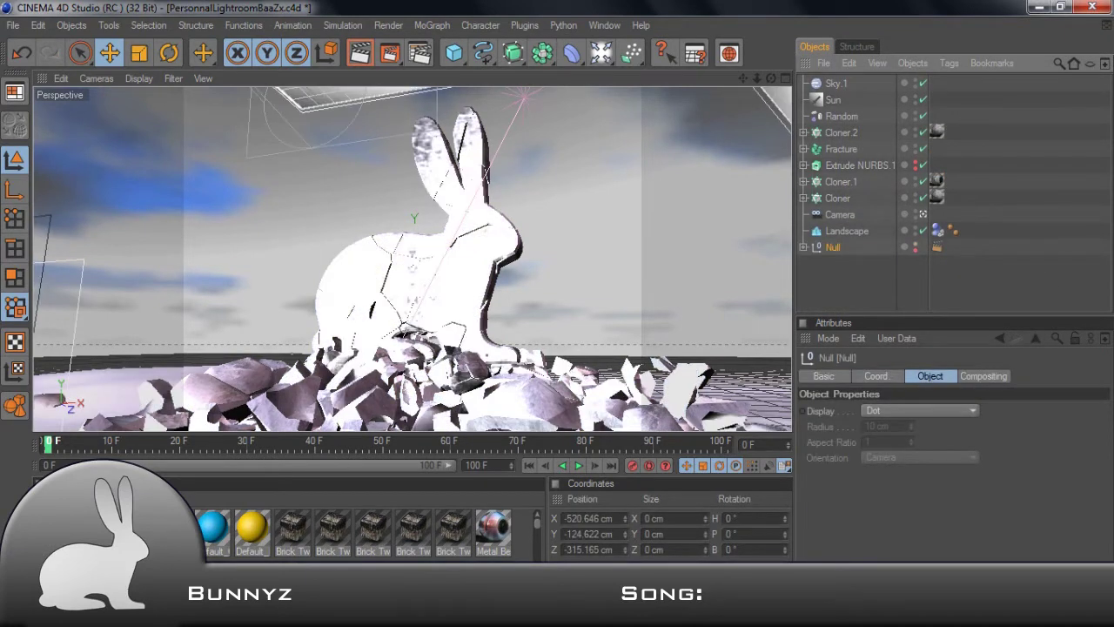
key("ctrl+b")
left_click(461, 219)
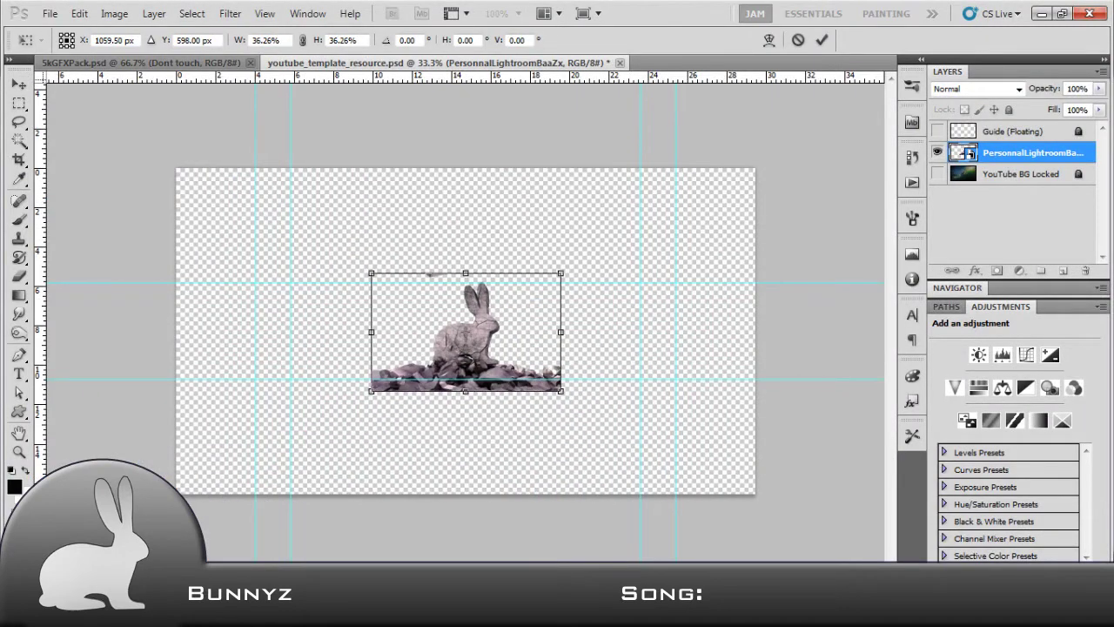
Step: Commit the bunny's placement at 100% zoom and add a grey Solid Color fill layer
key("ctrl+1")
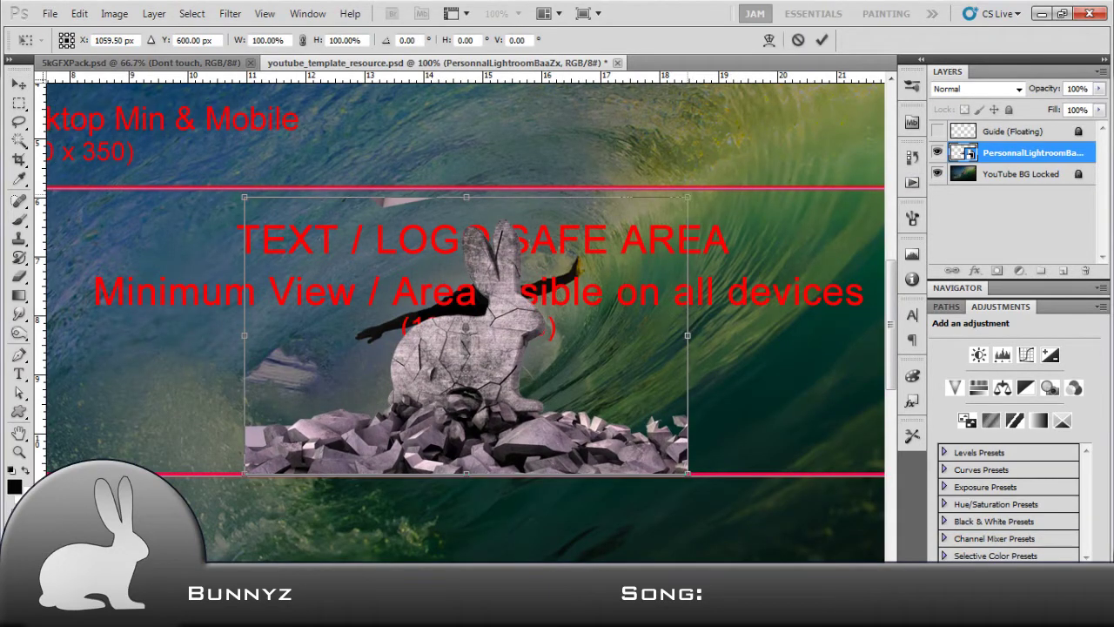
key("Return")
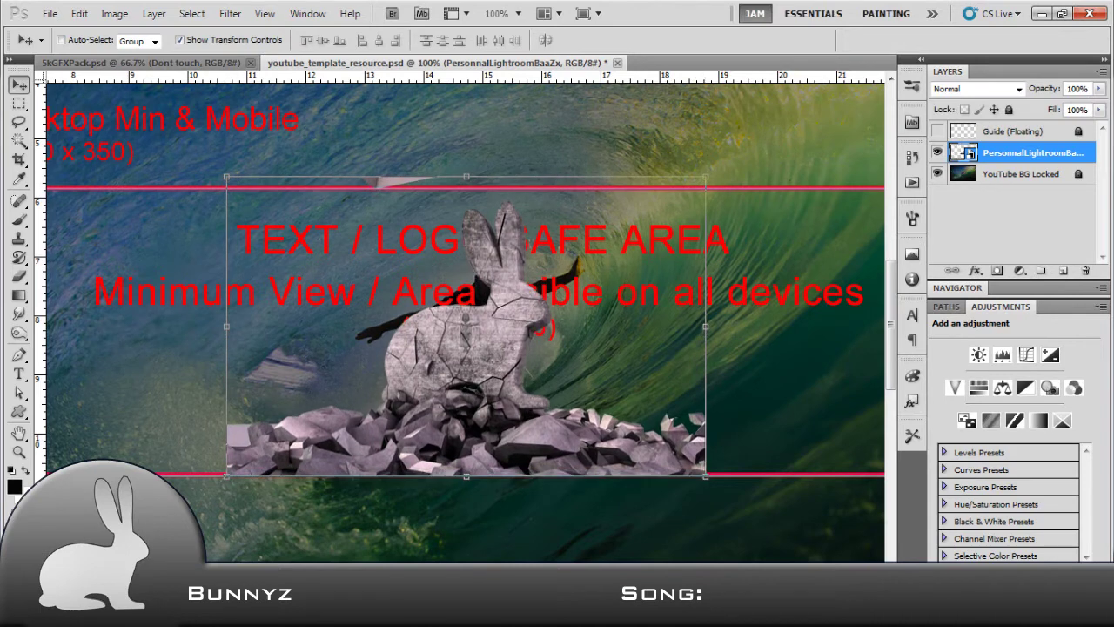
key("ctrl+shift+alt+n")
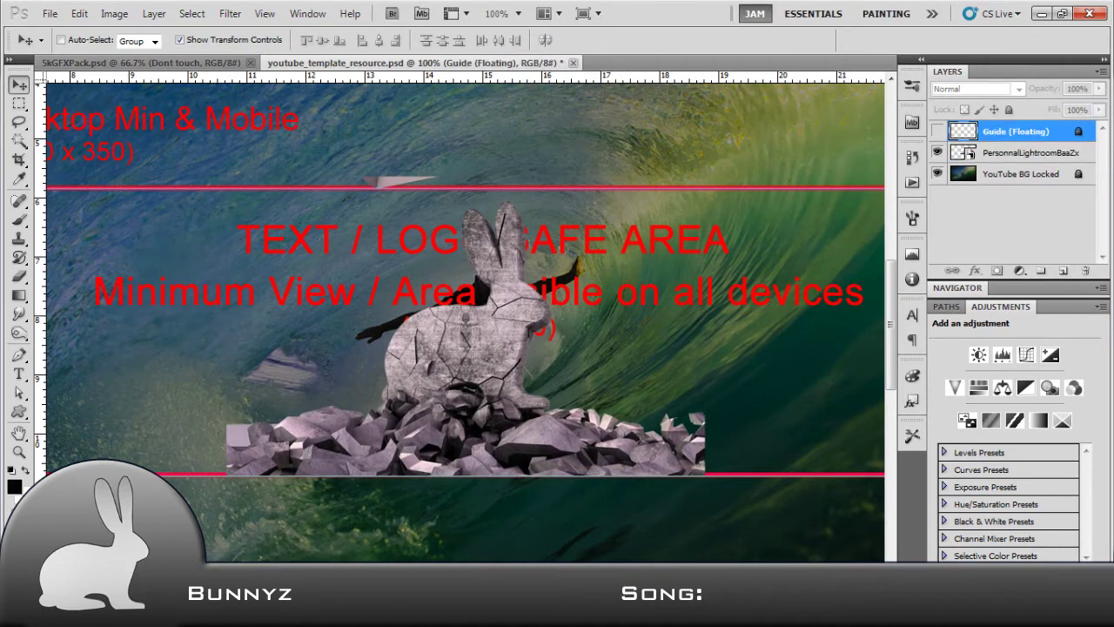
left_click(1020, 271)
left_click(881, 254)
key("Return")
Step: Move the grey fill below the bunny and rasterize the bunny layer for erasing
key("v")
key("ctrl+bracketleft")
key("alt+bracketright")
key("e")
key("Return")
right_click(251, 212)
Step: Set the eraser brush size to 182 and select the Color Fill 1 layer
left_click_drag(375, 244, 356, 243)
key("Return")
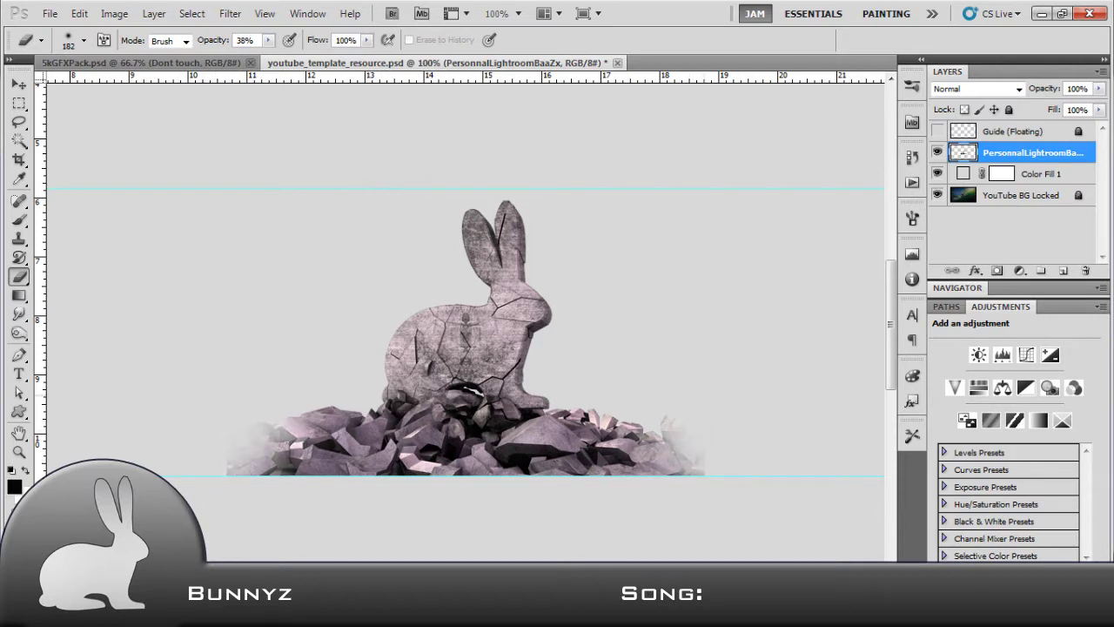
key("v")
key("alt+bracketleft")
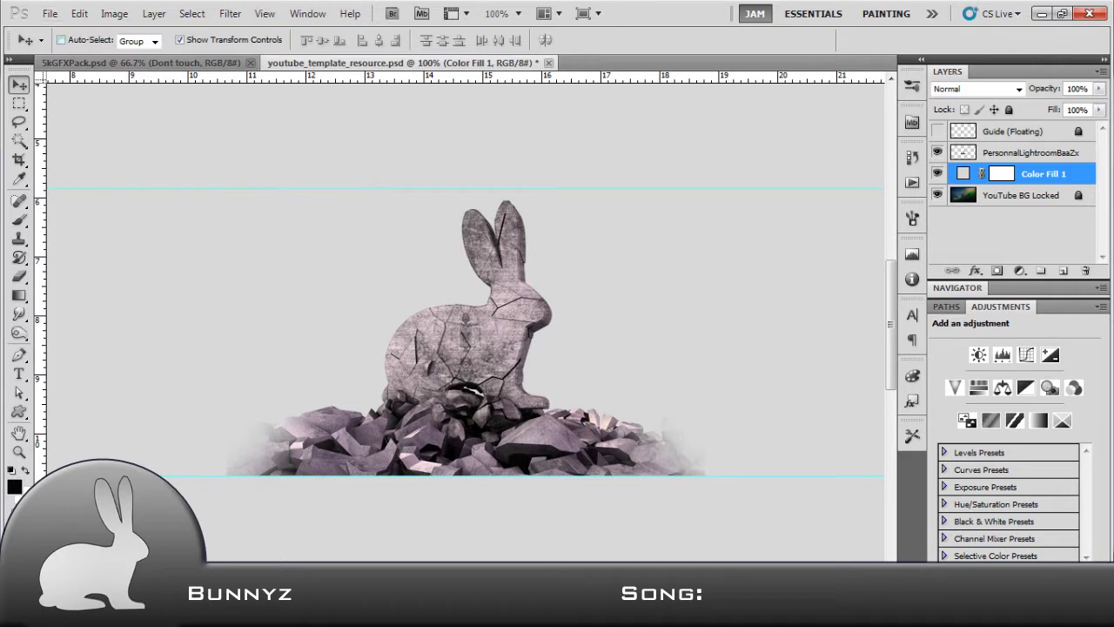
key("ctrl+minus")
key("ctrl+minus")
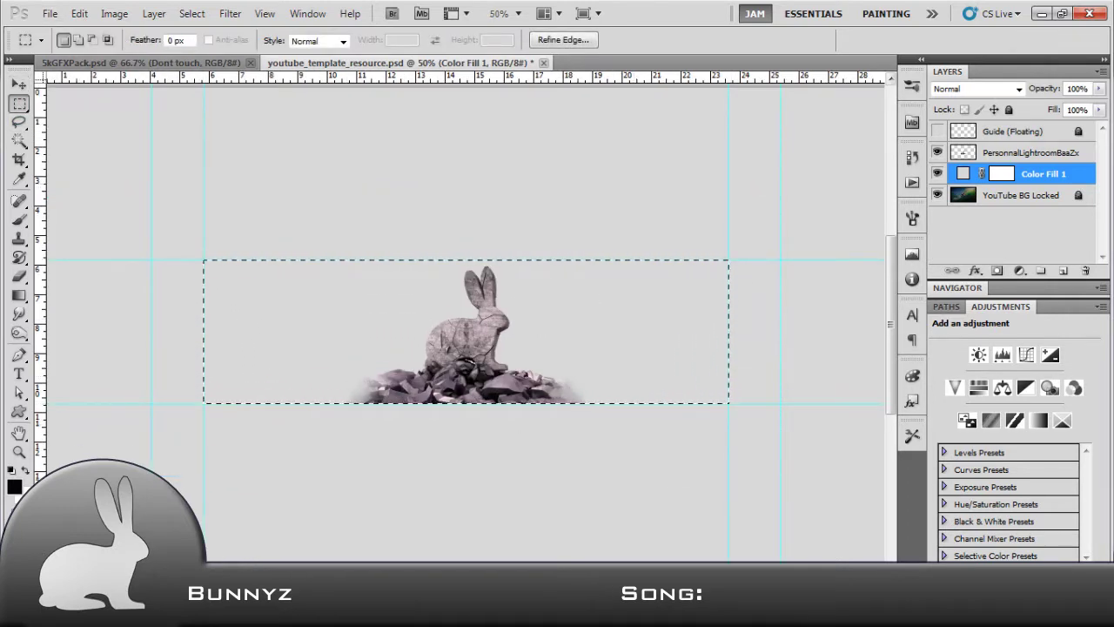
Step: Rasterize Color Fill 1 and delete it outside the banner strip
right_click(1036, 174)
left_click(975, 241)
key("Delete")
key("ctrl+d")
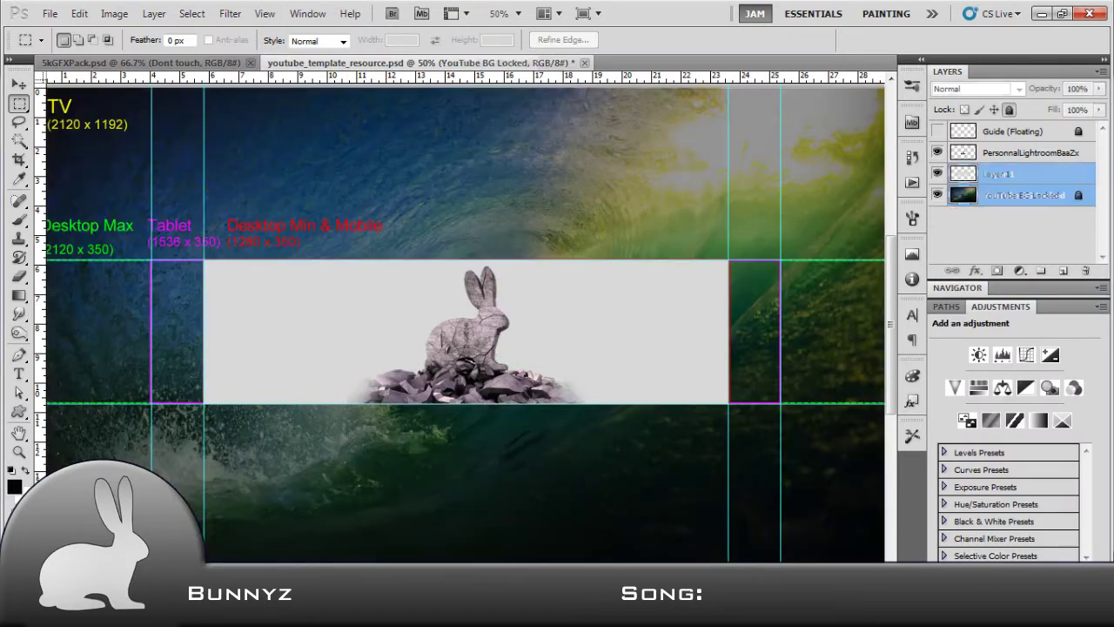
key("ctrl+plus")
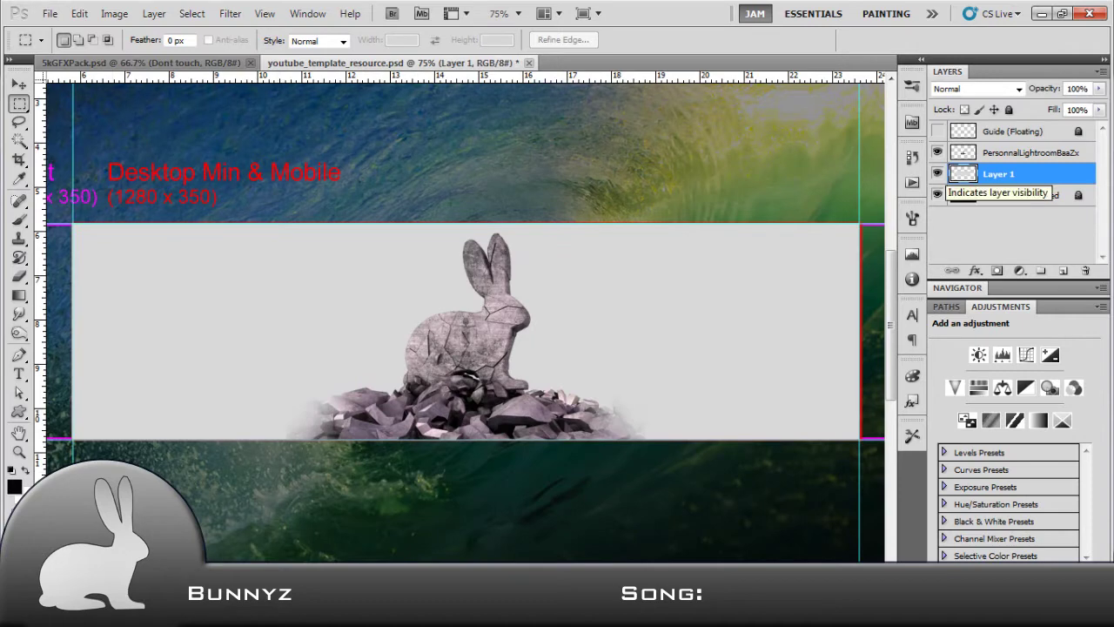
Step: Give Layer 1 a Gradient Overlay style blended in Overlay mode at a 90° angle
double_click(1044, 174)
left_click(642, 398)
left_click(835, 223)
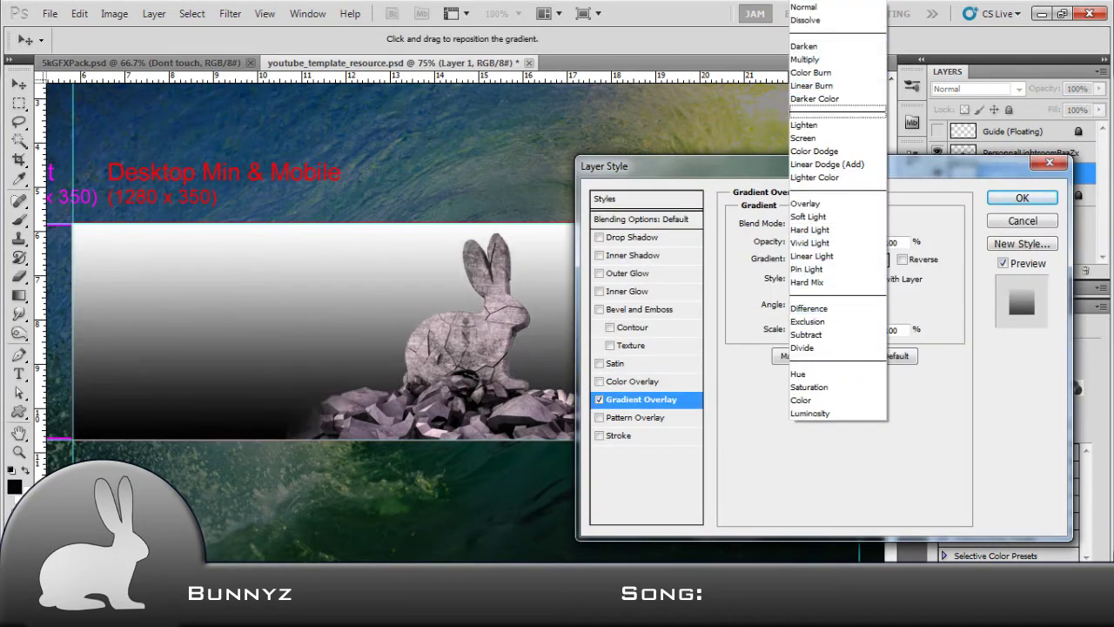
left_click(805, 203)
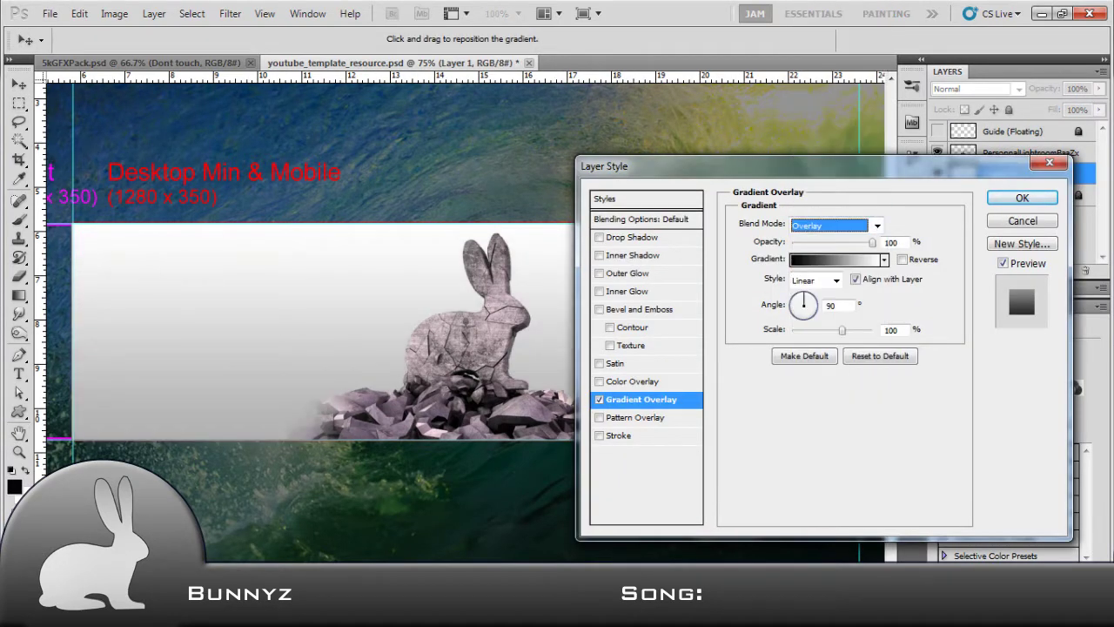
left_click(633, 381)
left_click(599, 382)
left_click(599, 417)
left_click(599, 417)
left_click(1021, 198)
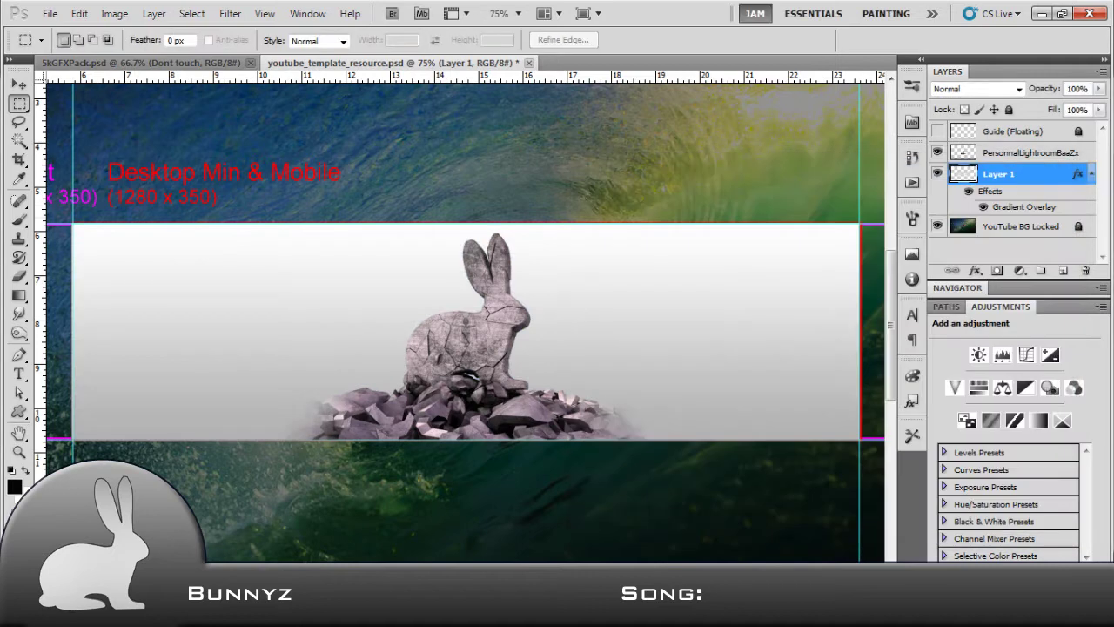
Step: Confirm the transform on Layer 1 and reselect the layer
key("v")
key("Return")
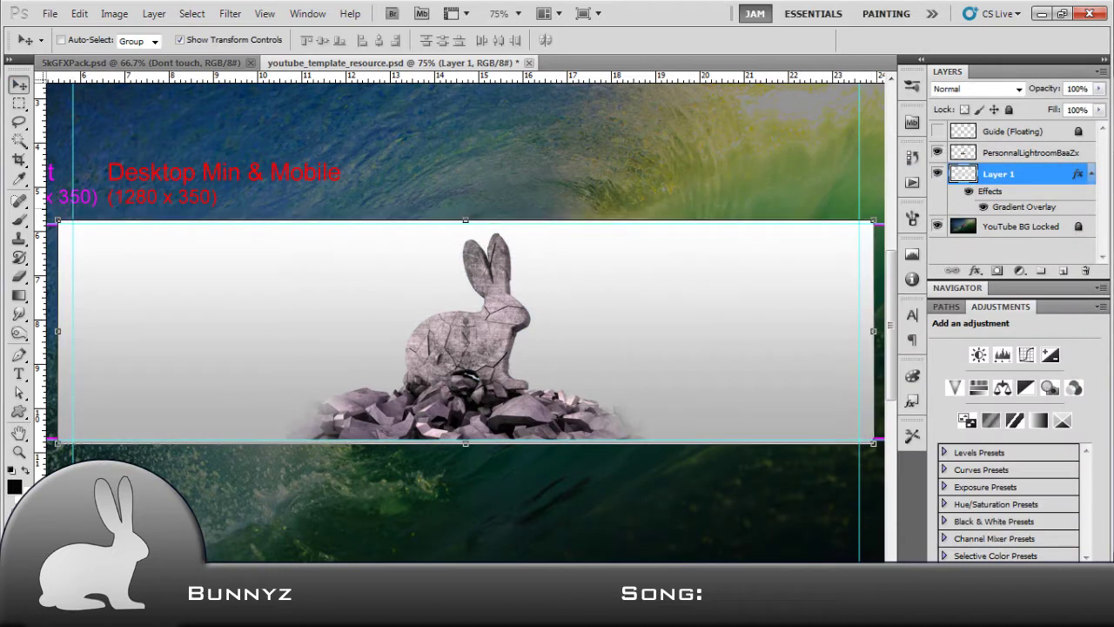
left_click(1009, 248)
left_click(1009, 174)
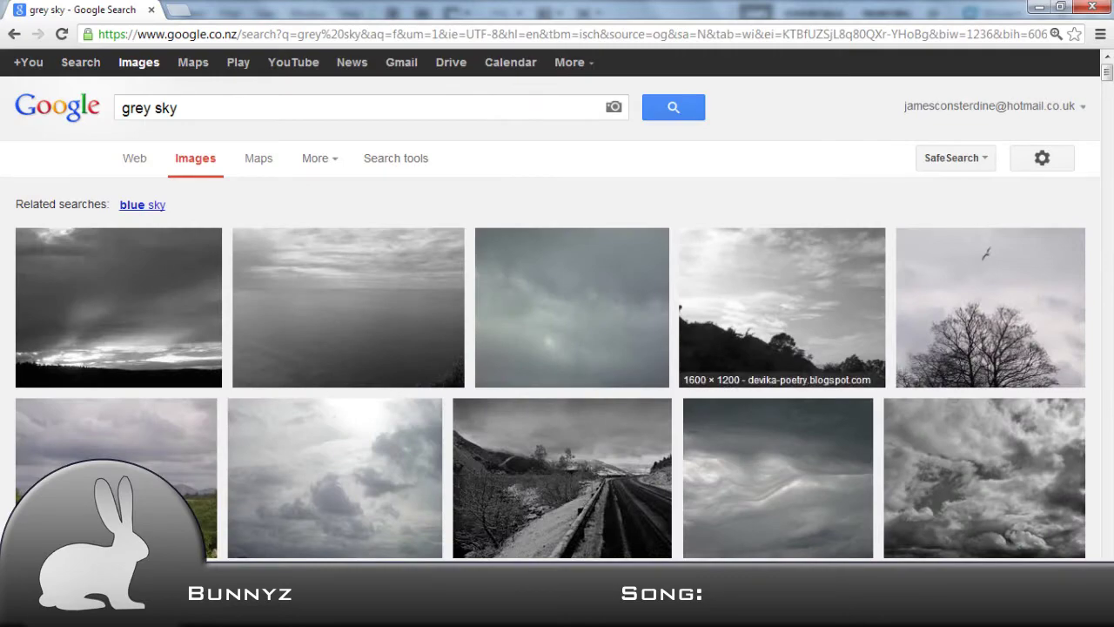
Step: Save the cloudy grey sky photo from the Google Images results and drag it onto the banner
scroll(782, 305, "down", 1)
scroll(419, 304, "down", 2)
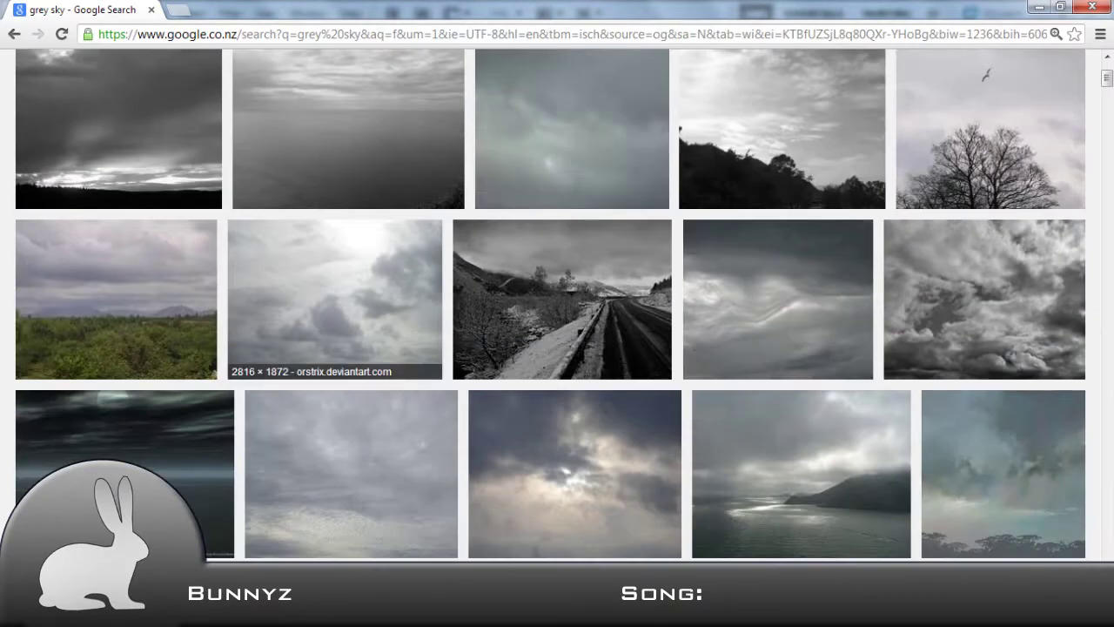
left_click(419, 305)
right_click(418, 96)
left_click(462, 246)
key("Return")
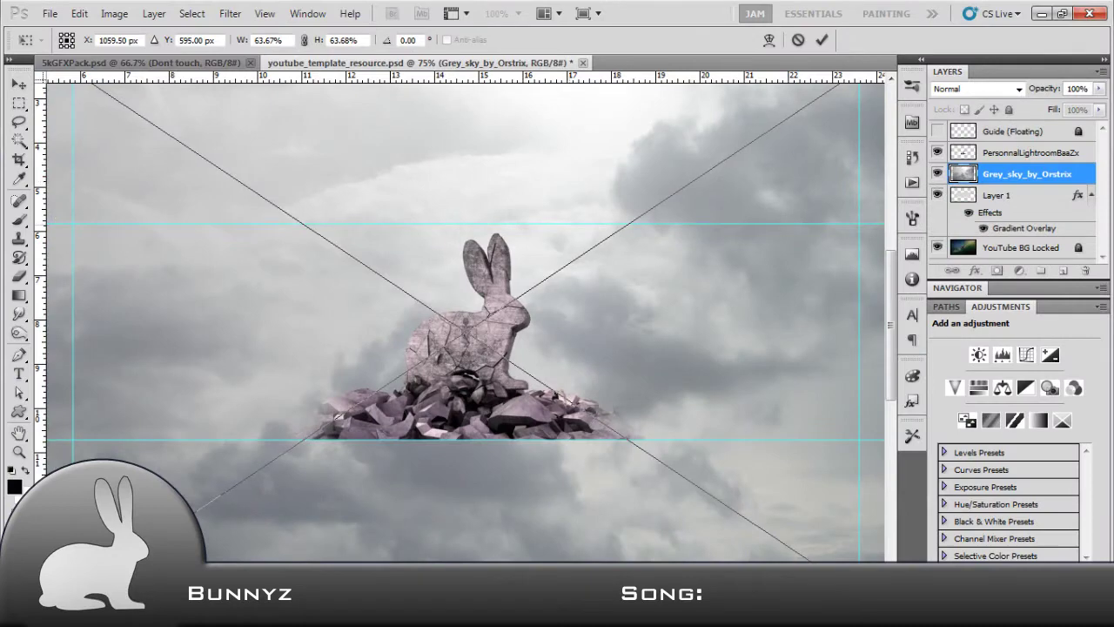
left_click_drag(783, 174, 338, 496)
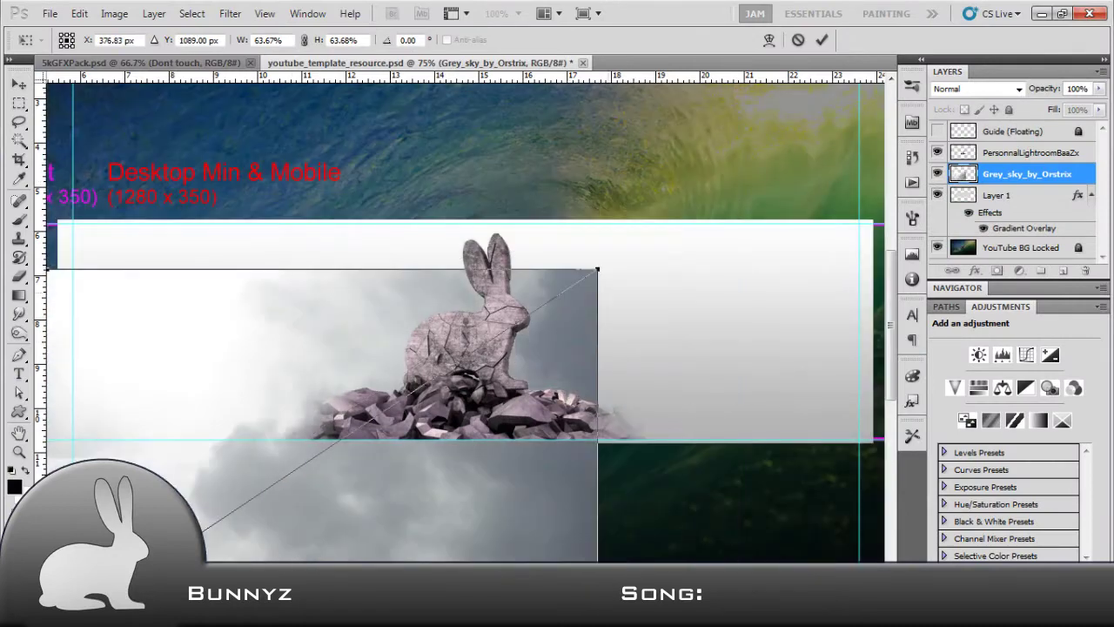
Step: Scale the cloud image behind the bunny, commit it, and soften its top band
mouse_move(597, 270)
left_mouse_down("alt+shift")
mouse_move(200, 529)
mouse_move(631, 219)
left_mouse_up("alt+shift")
left_click_drag(631, 327, 657, 327, "alt")
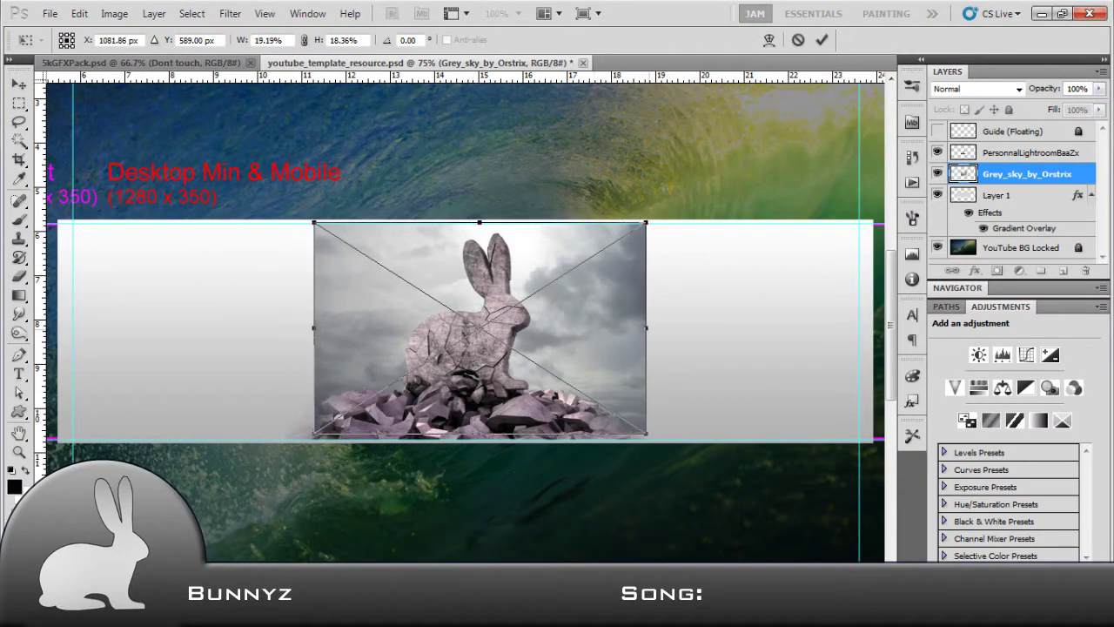
key("Return")
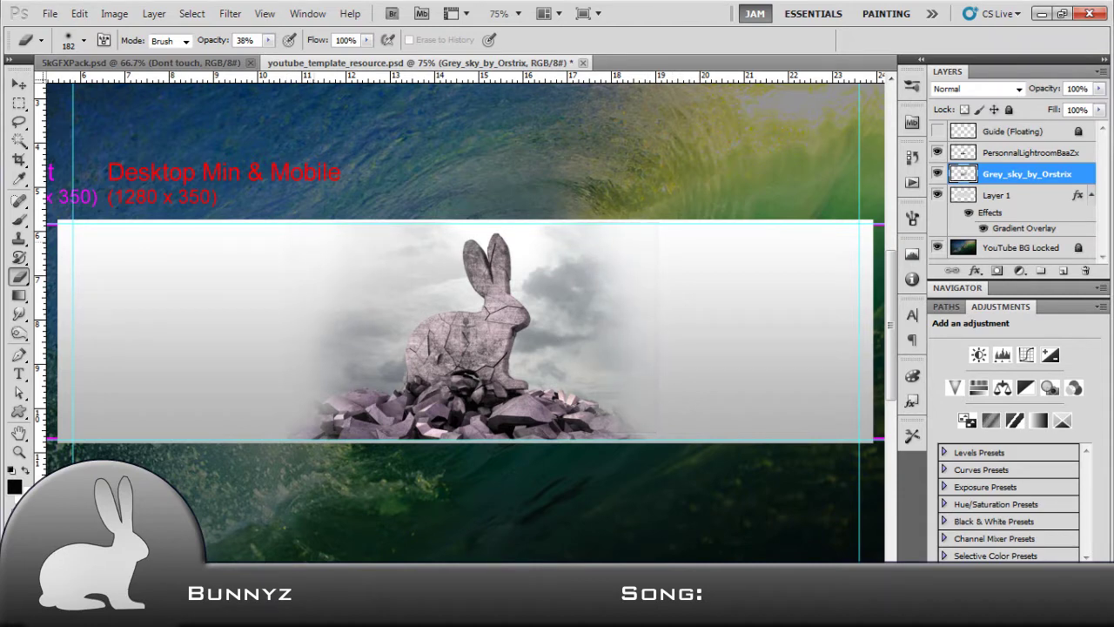
key("v")
key("ctrl+alt+z")
key("ctrl+alt+z")
key("ctrl+alt+z")
key("ctrl+alt+z")
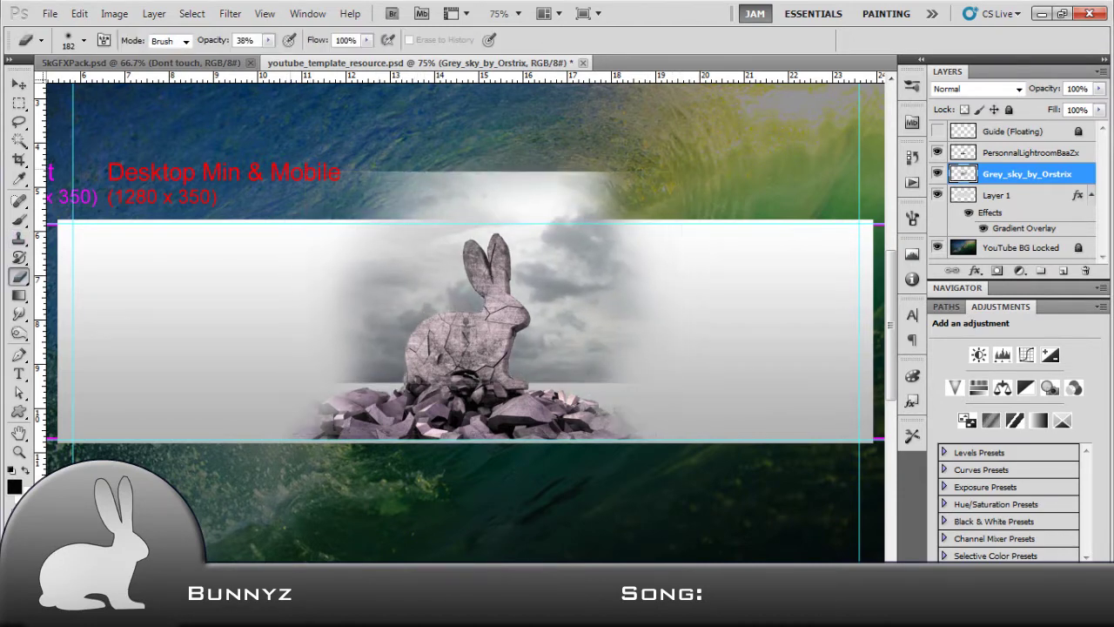
key("ctrl+shift+z")
key("ctrl+shift+z")
key("ctrl+shift+z")
key("ctrl+shift+z")
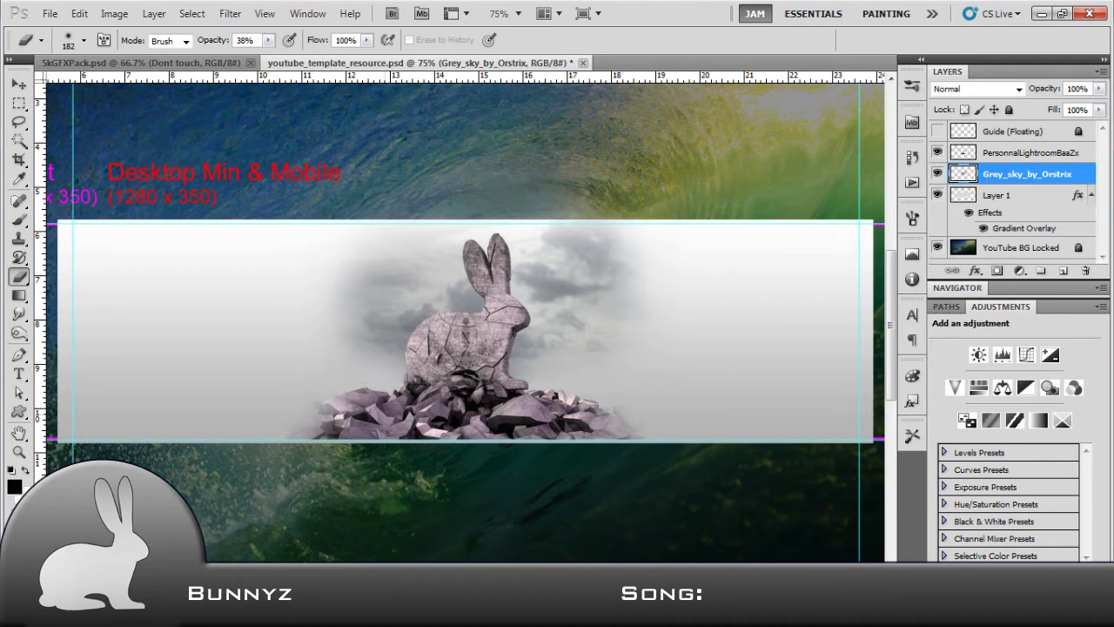
Step: Duplicate the grey sky layer and begin transforming the copy
key("v")
left_click_drag(1023, 225, 1024, 228)
key("ctrl+z")
key("ctrl+j")
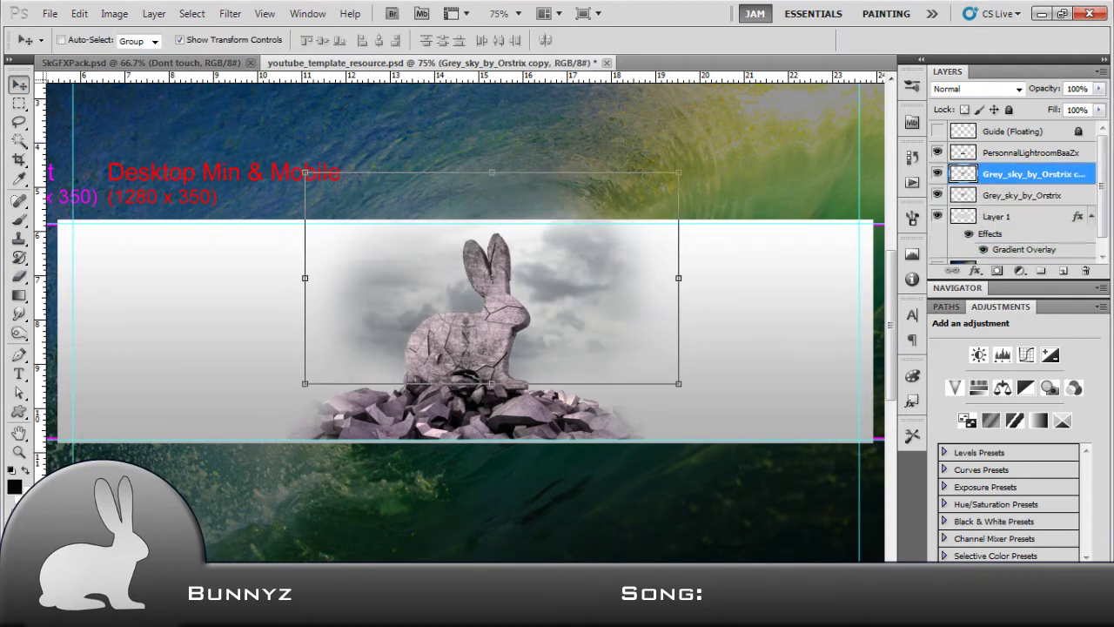
right_click(561, 374)
left_click(592, 383)
key("ctrl+t")
Step: Rotate the sky copy 180° and flip it vertically, positioning it below the rocks
right_click(545, 104)
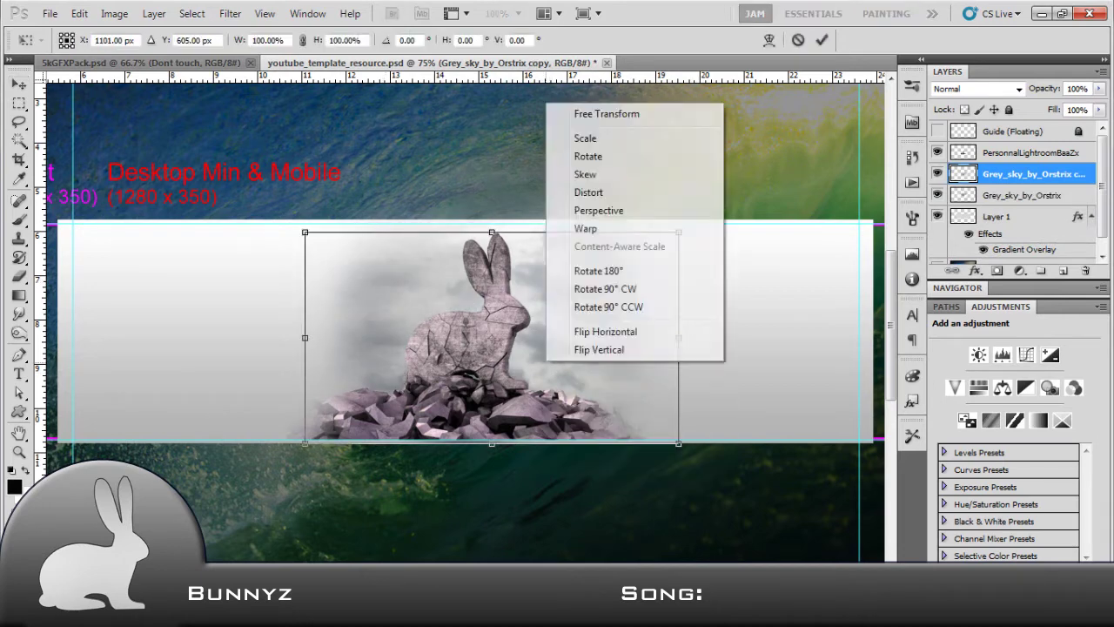
left_click(592, 261)
right_click(597, 160)
left_click(644, 412)
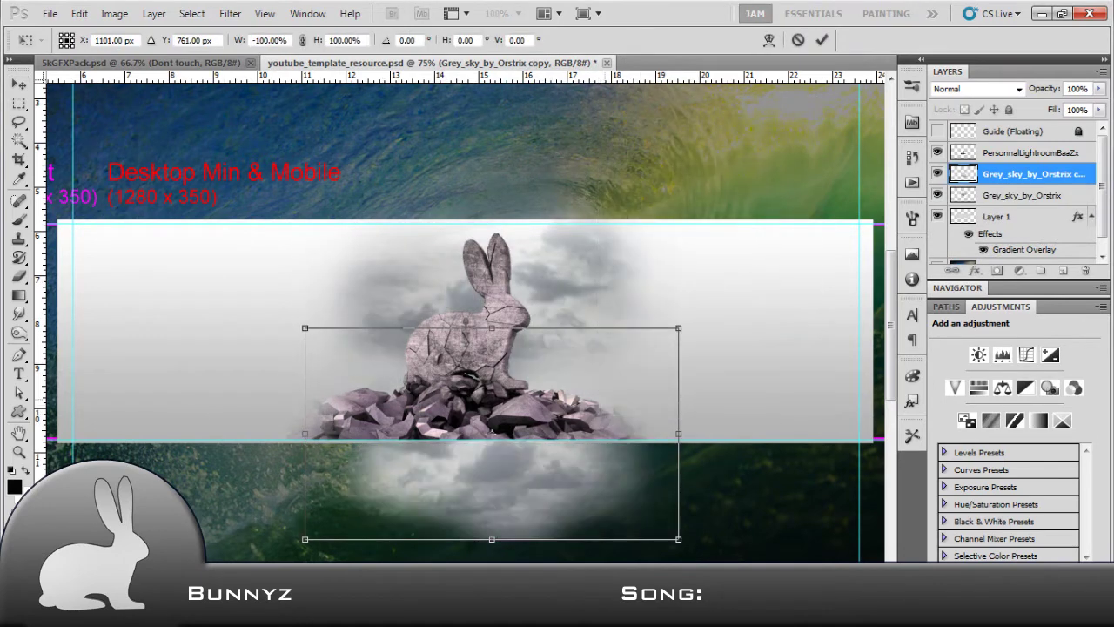
left_click_drag(522, 348, 522, 385)
left_click_drag(492, 276, 490, 265)
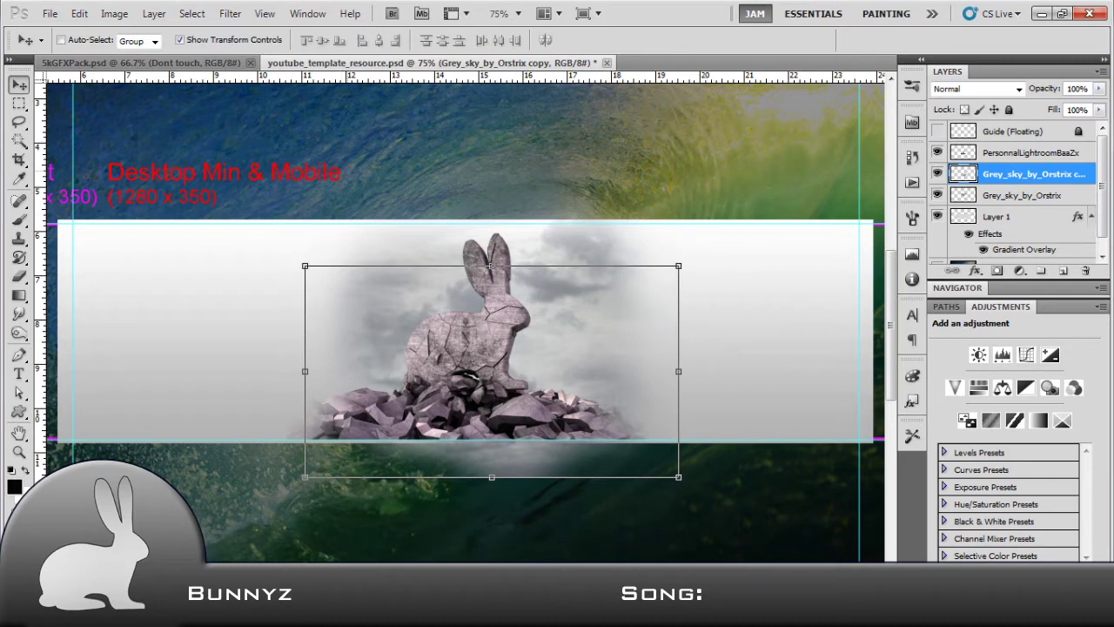
Step: Add a black-to-white Gradient Map adjustment layer
key("e")
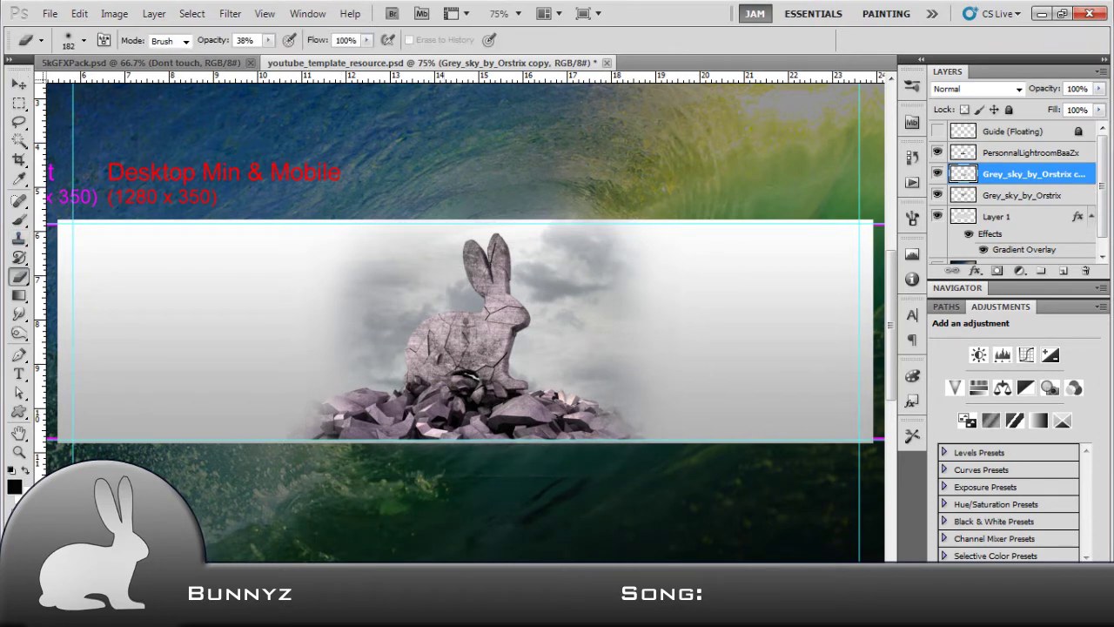
key("v")
left_click(1020, 271)
left_click(887, 571)
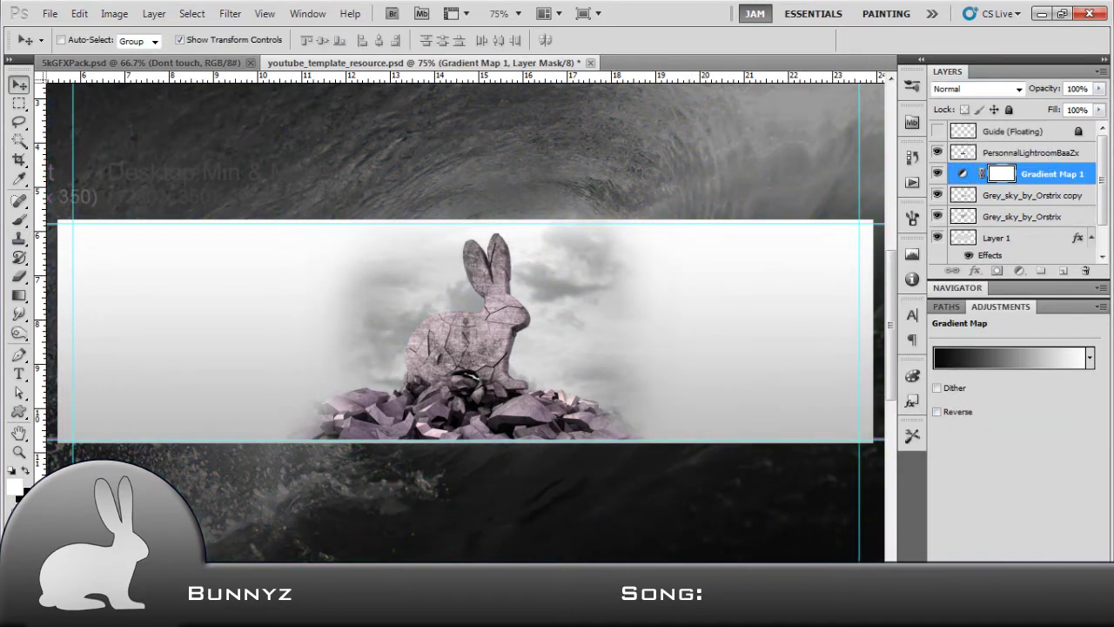
Step: Move Gradient Map 1 to the top of the stack with Overlay blending
left_click_drag(1052, 132, 1053, 131)
left_click(977, 88)
left_click(947, 303)
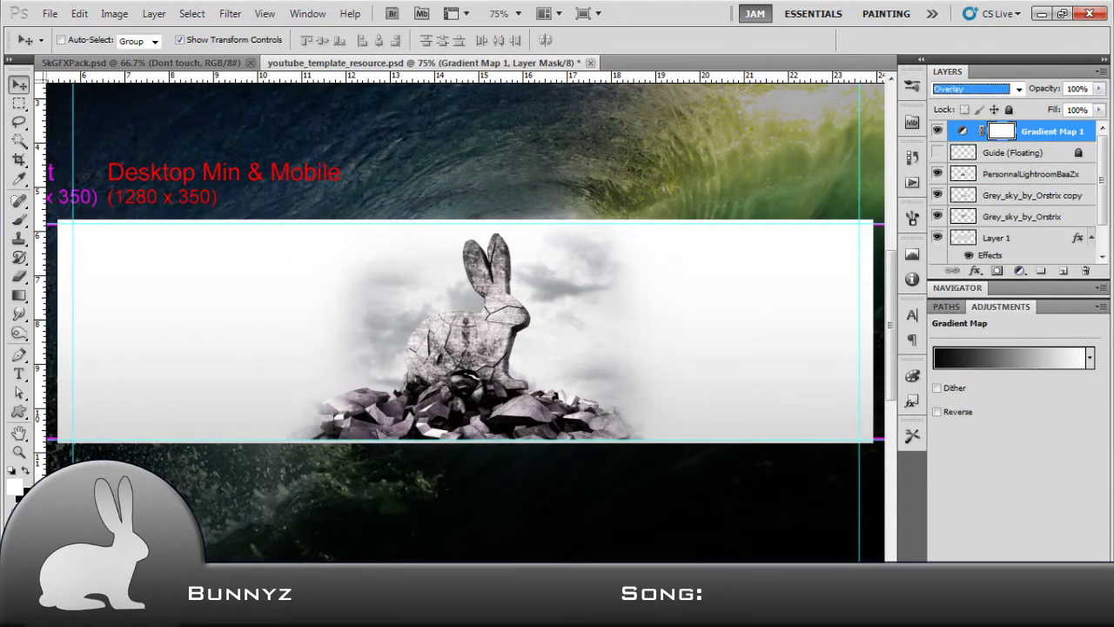
Step: Add Gradient Map 2 with dark and light purple colour stops
left_click(1020, 271)
left_click(888, 568)
left_click(1009, 357)
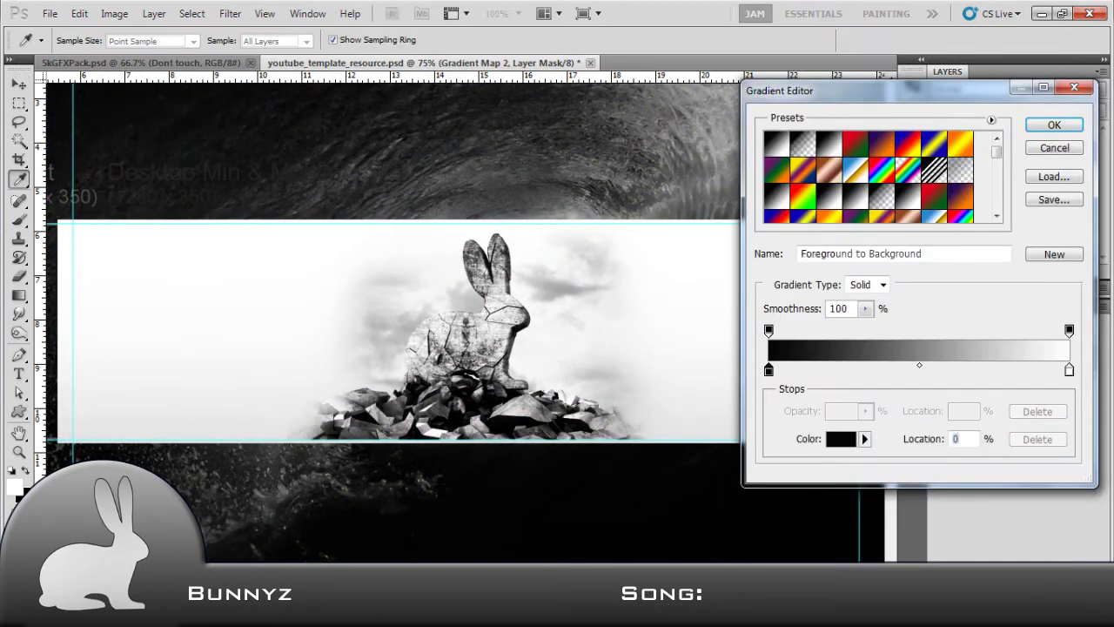
double_click(768, 370)
left_click(886, 266)
double_click(1069, 370)
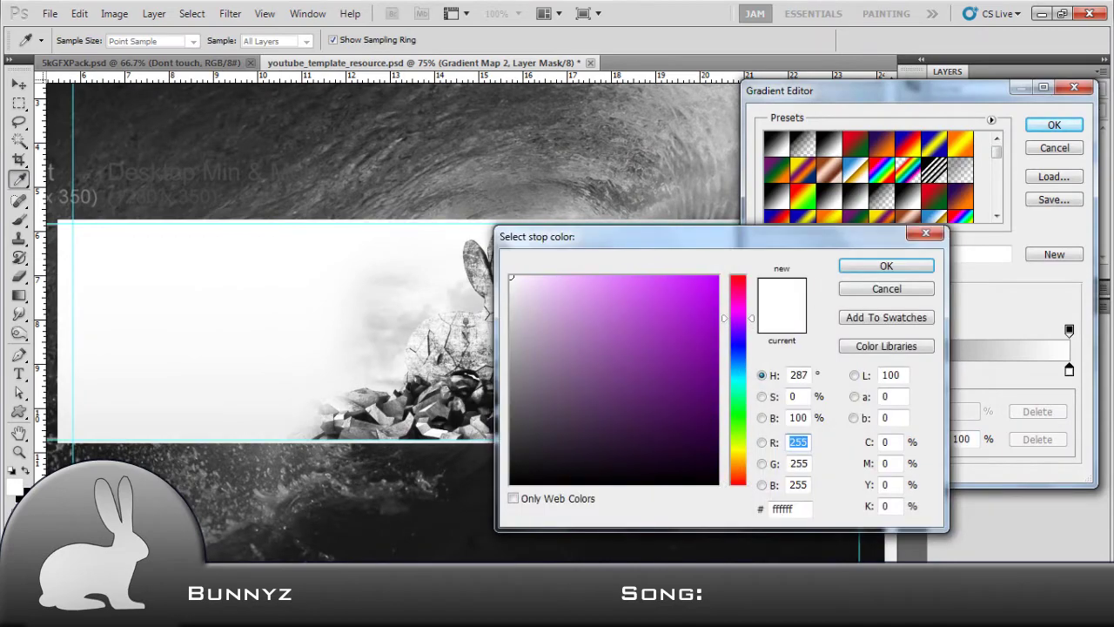
left_click(671, 293)
left_click(606, 288)
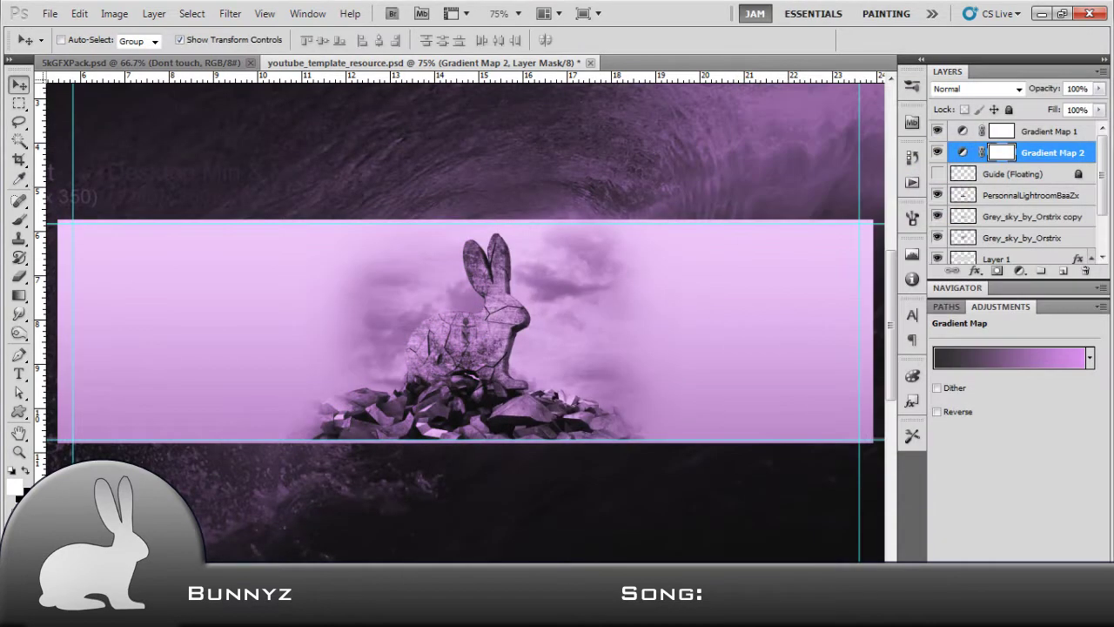
Step: Try Overlay blending on Gradient Map 2 and lower its opacity to 65%
left_click(977, 89)
left_click(957, 298)
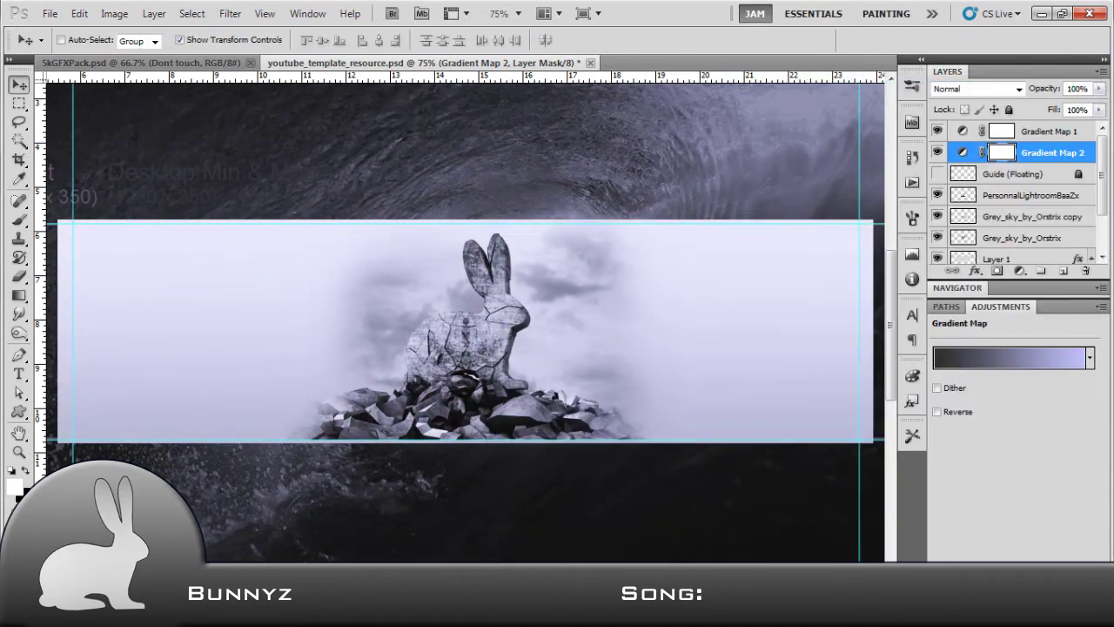
left_click(937, 152)
left_click_drag(1099, 88, 1070, 104)
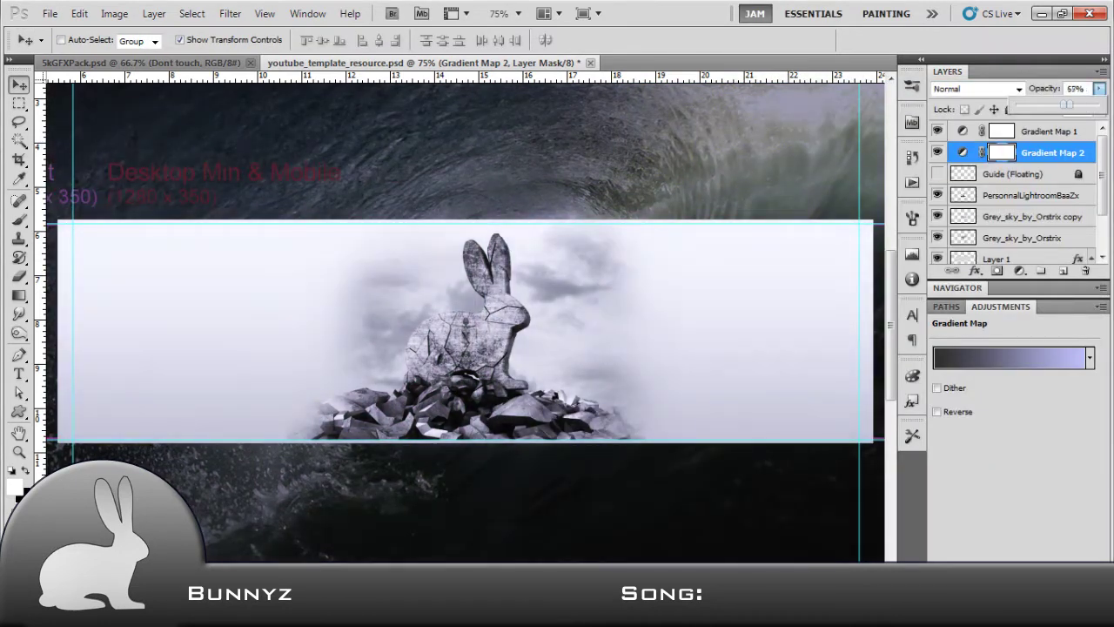
left_click(1031, 195)
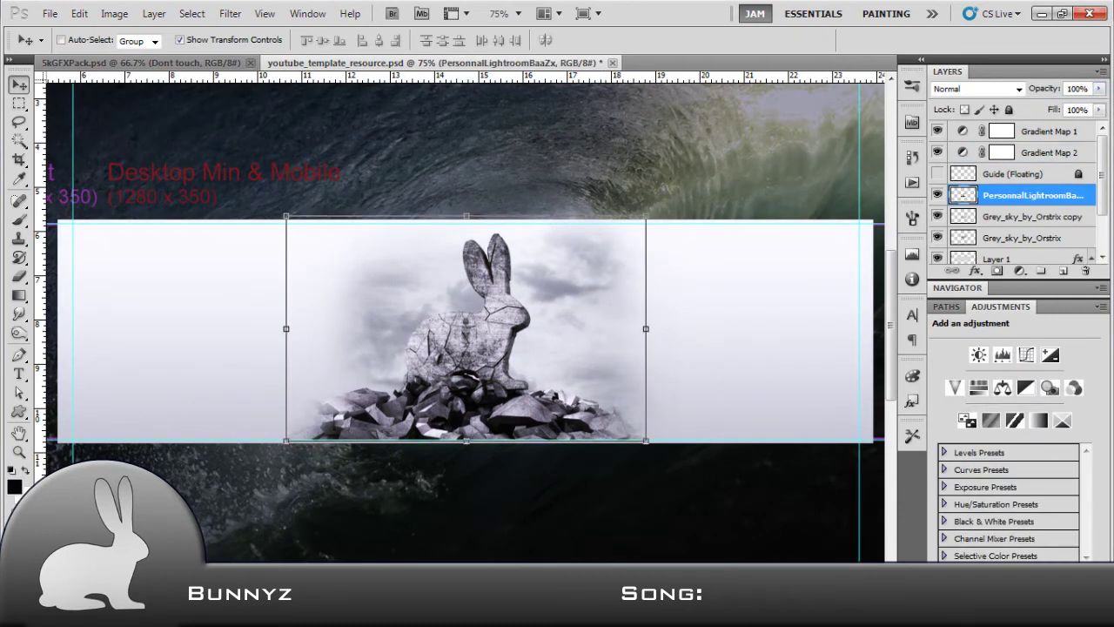
Step: Finish the BUNNYZ text and move it down onto the rocks
left_click(1049, 152)
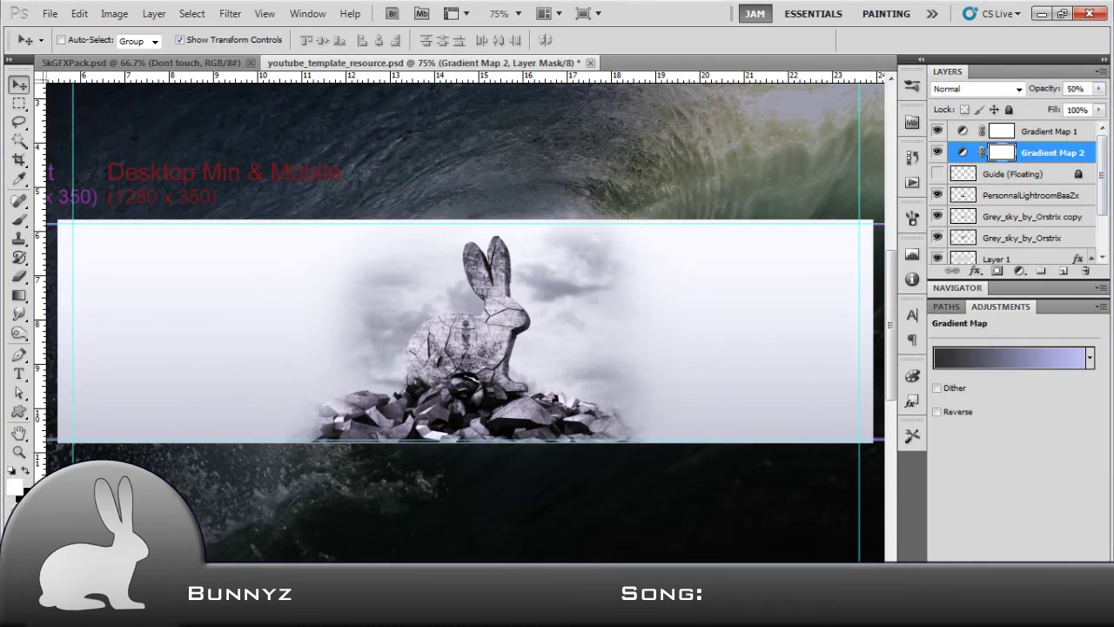
left_click(585, 376)
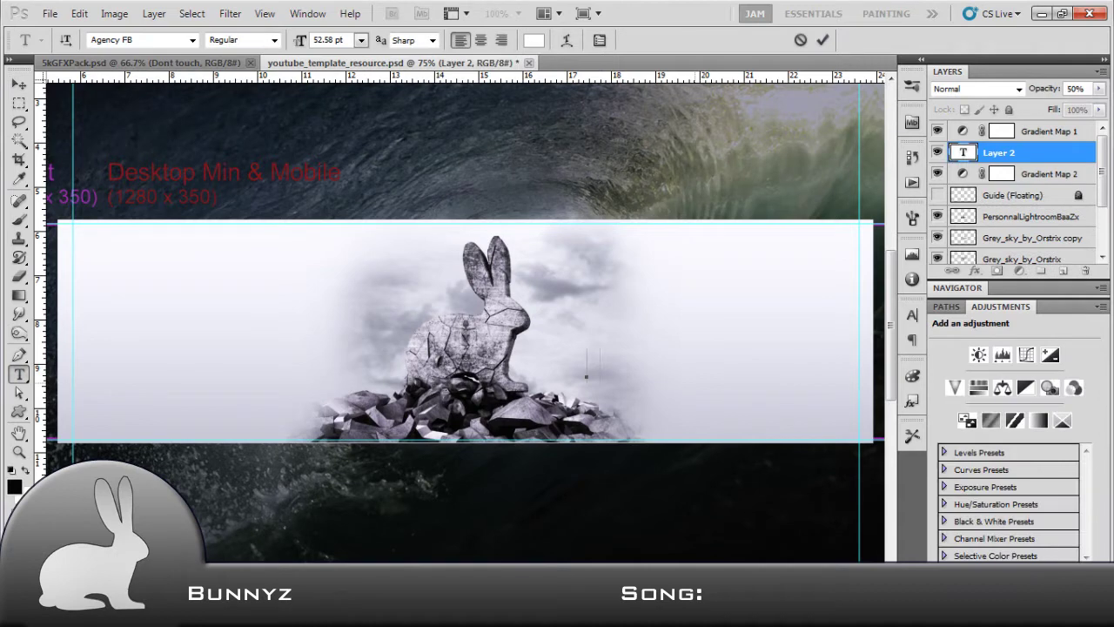
type("BUNNYZ")
key("ctrl+Return")
key("v")
left_click_drag(617, 398, 461, 409)
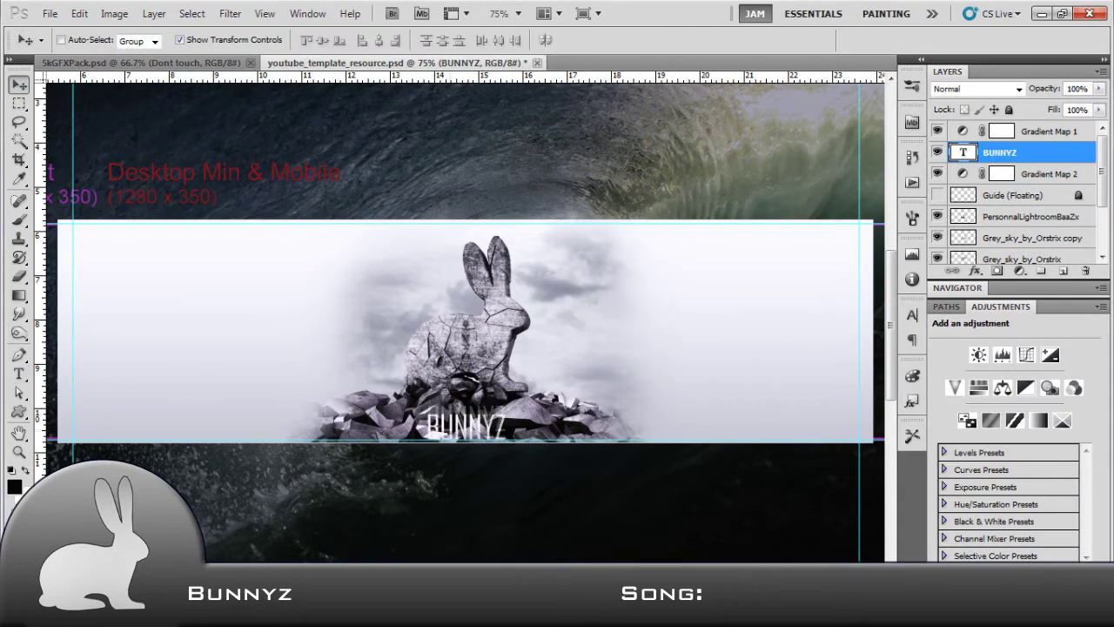
Step: Give the BUNNYZ text a Stroke effect in Overlay blend mode
left_click(1048, 131)
double_click(962, 152)
double_click(1061, 152)
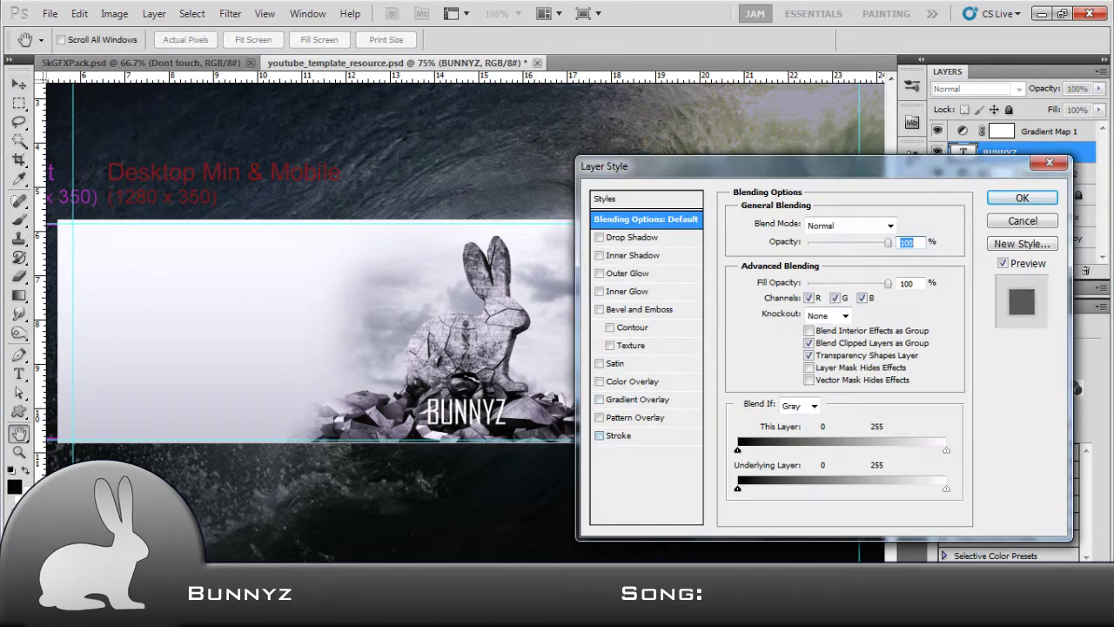
left_click(618, 435)
left_click(833, 261)
left_click(827, 202)
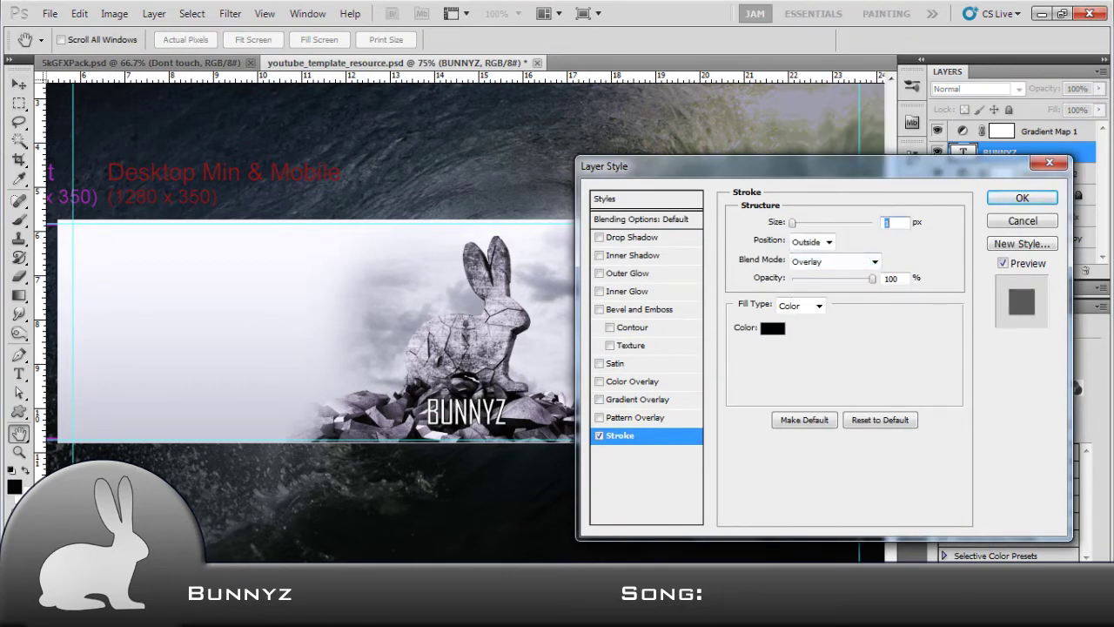
key("Return")
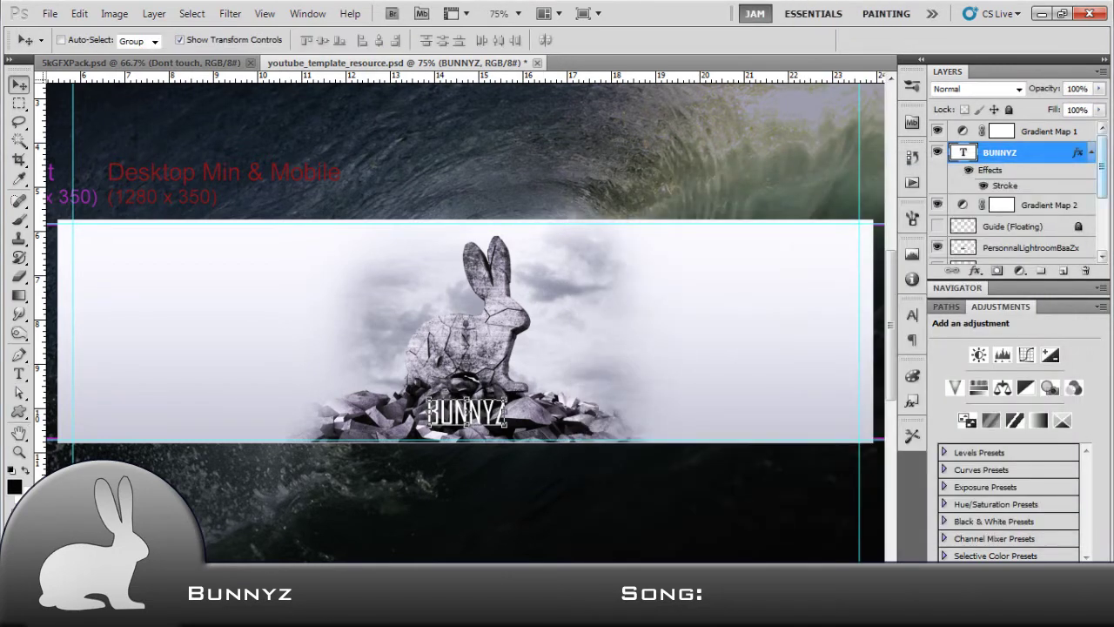
Step: Add a new empty layer above Gradient Map 1
left_click(1049, 130)
key("ctrl+shift+alt+n")
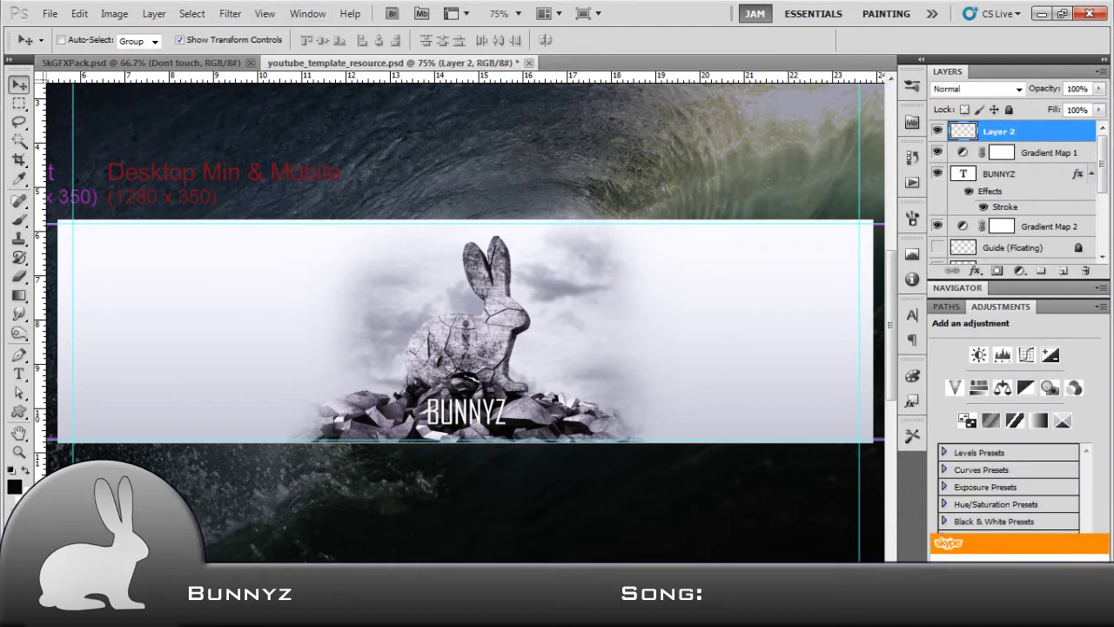
left_click(230, 13)
key("Escape")
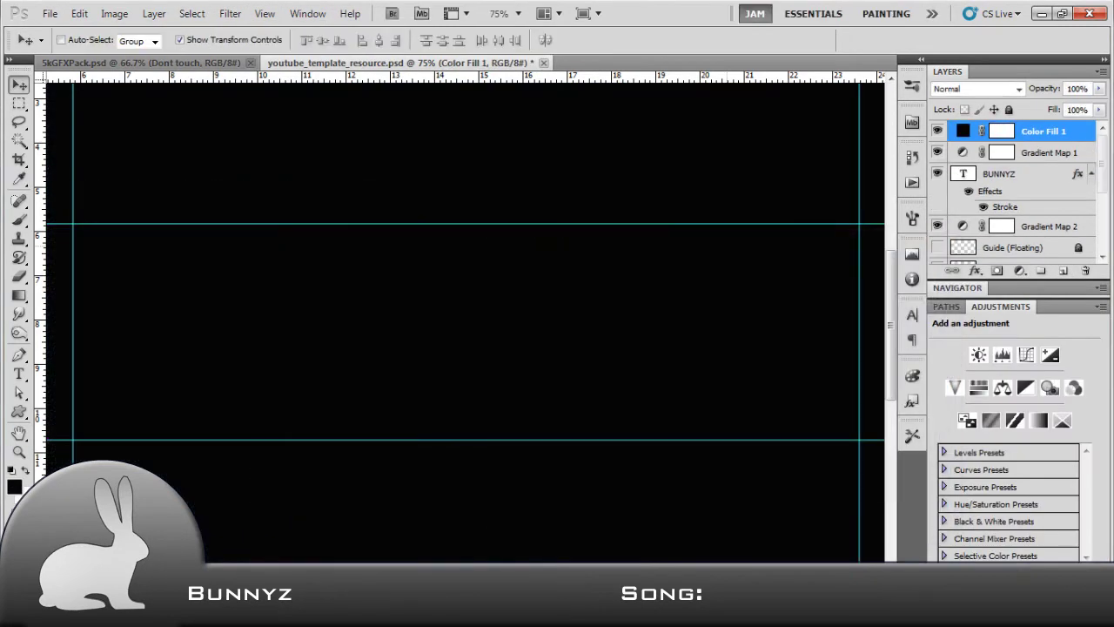
Step: Render a Knoll Light Factory flare on a black fill layer, size 31, muted pink glow
left_click(381, 13)
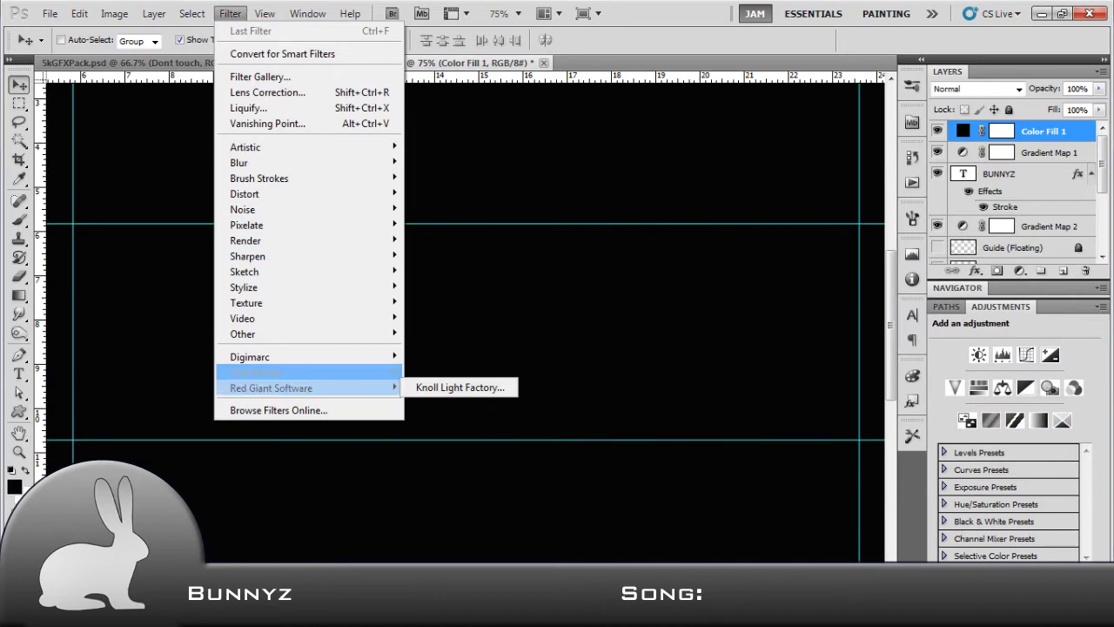
left_click(458, 385)
left_click(496, 241)
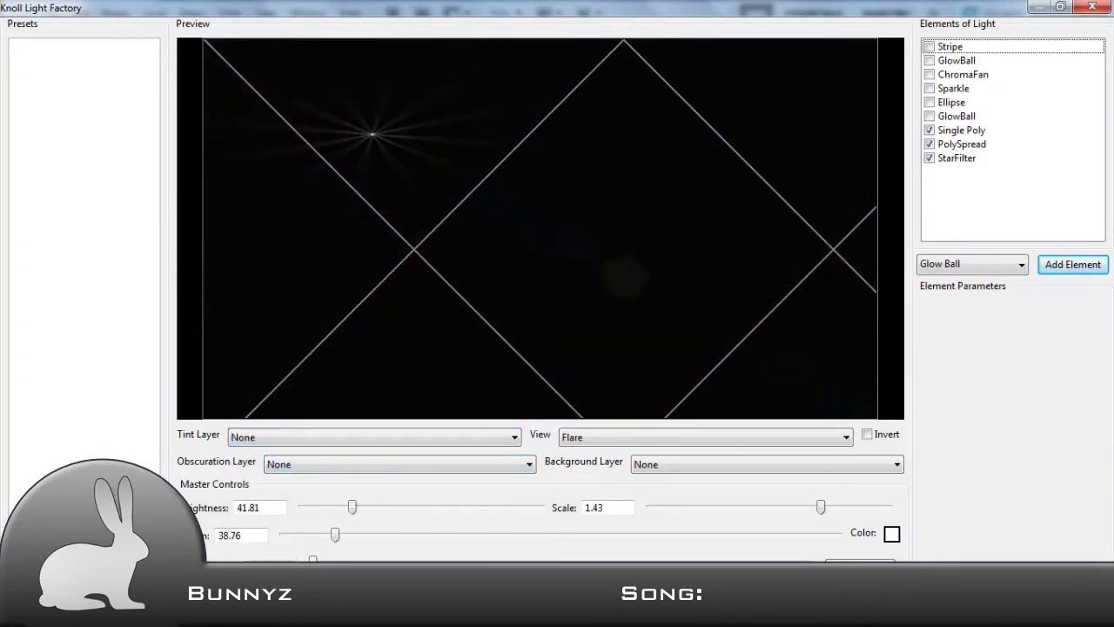
type("100")
mouse_move(412, 535)
left_mouse_down()
mouse_move(285, 534)
mouse_move(326, 534)
left_mouse_up()
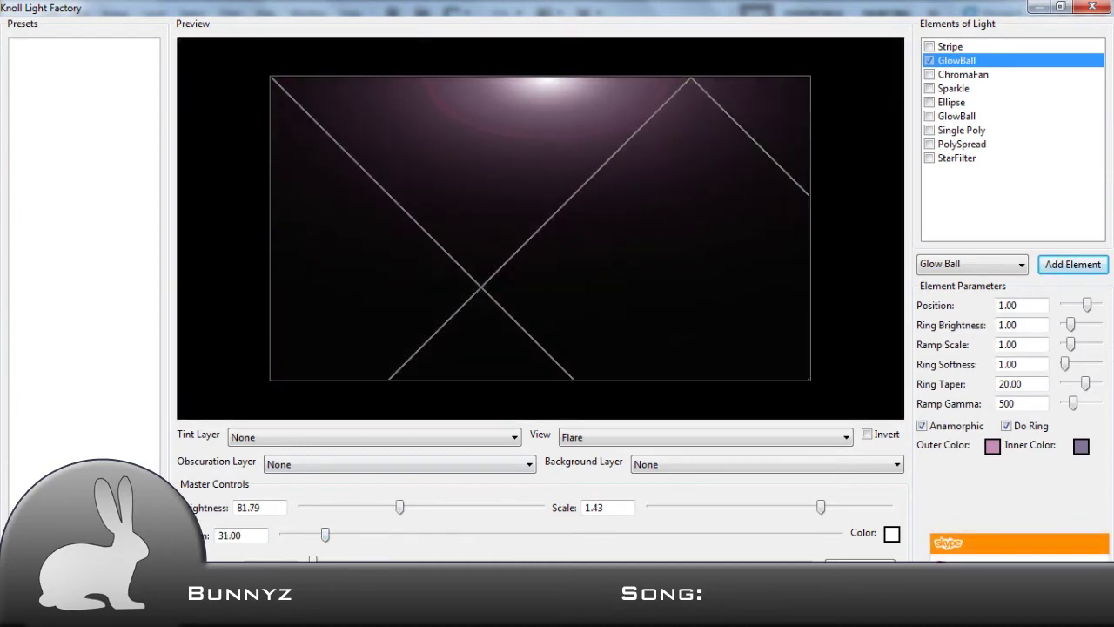
left_click(992, 446)
left_click(540, 338)
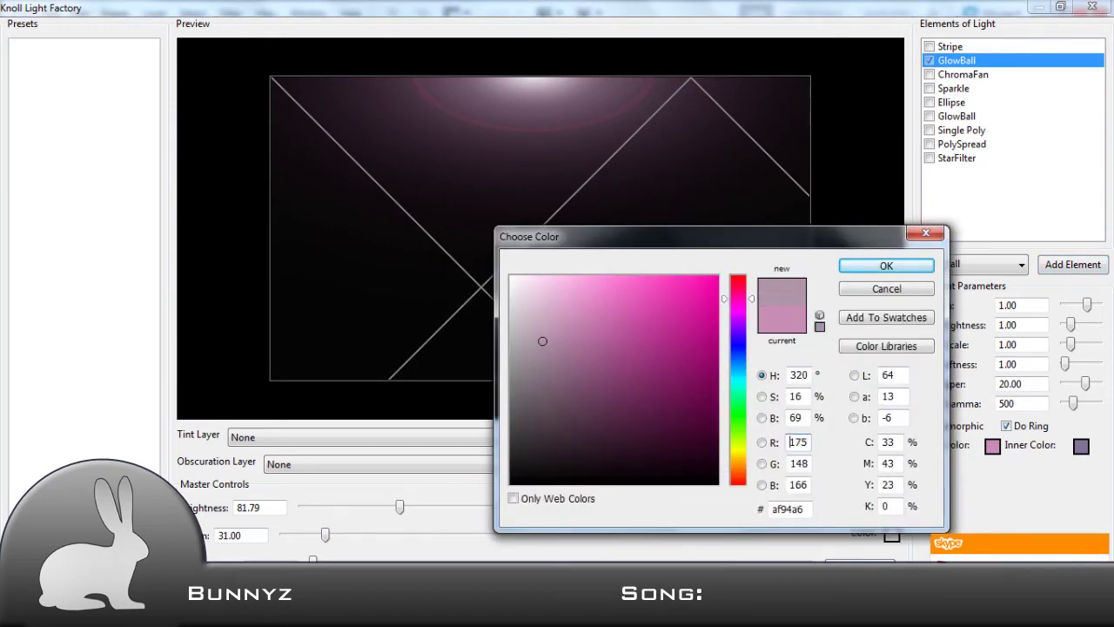
left_click(917, 264)
key("Return")
Step: Set the flare layer to Screen, move it to the top, and lower opacity to 56%
left_click(977, 88)
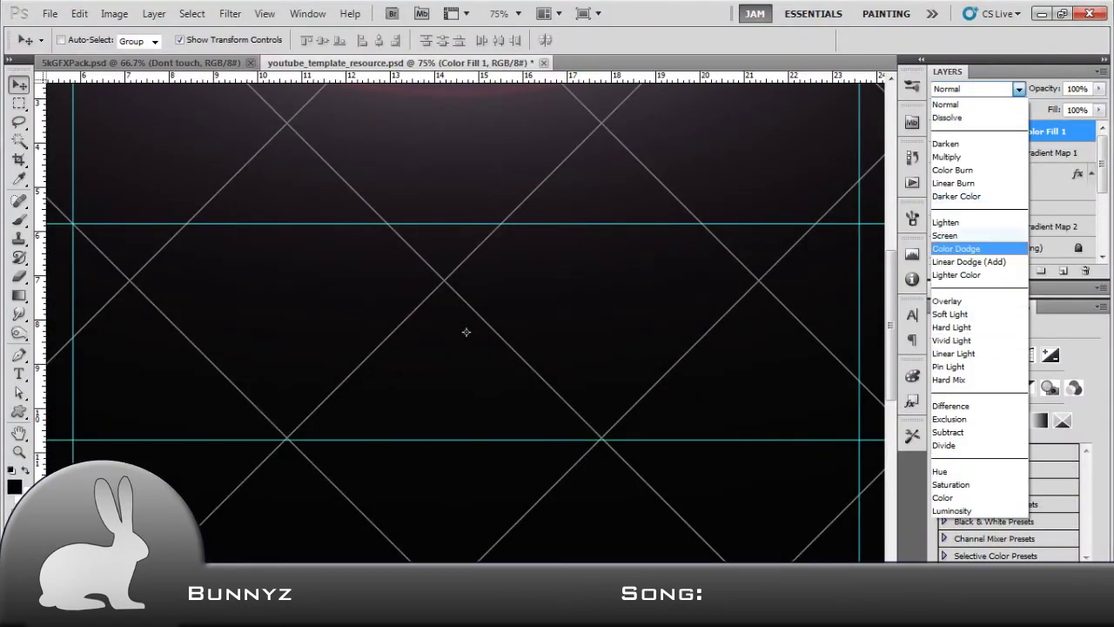
left_click(1020, 227)
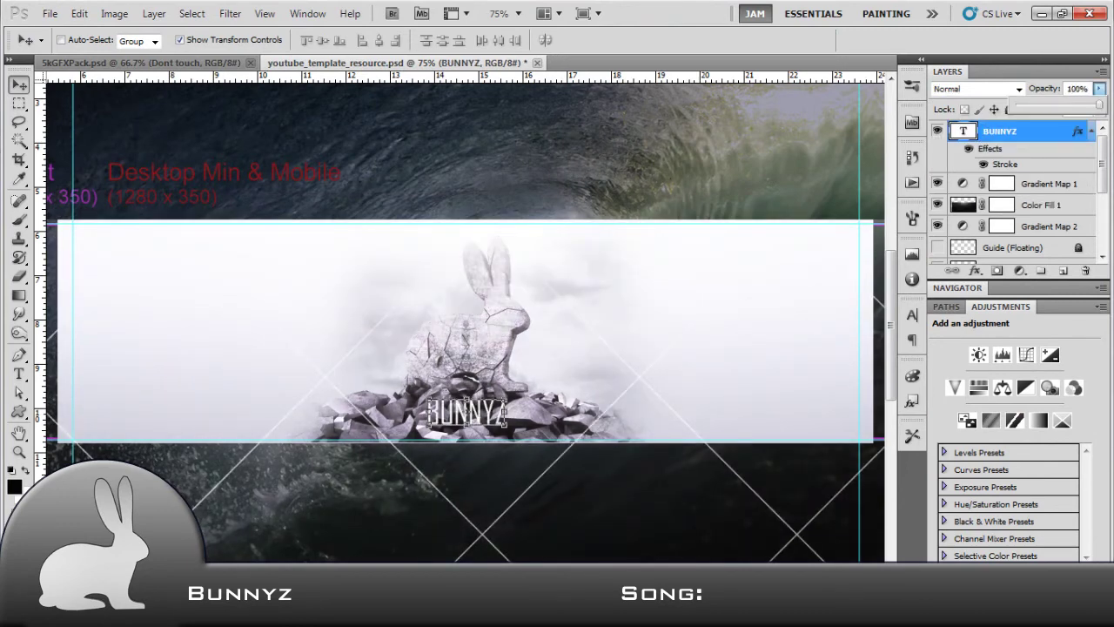
left_click(1043, 205)
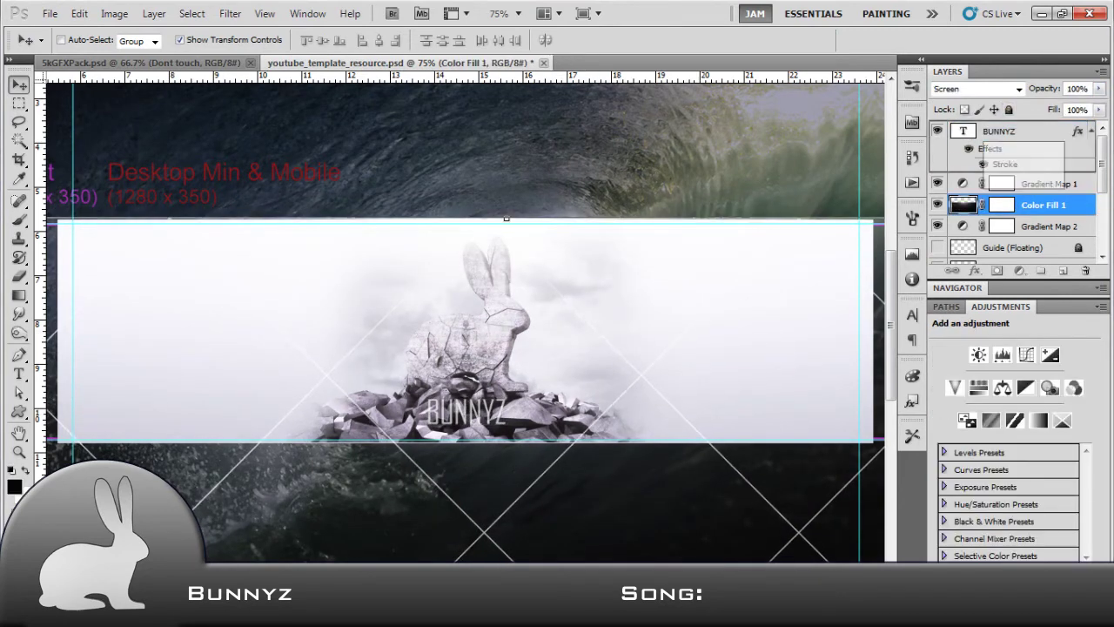
left_click_drag(1005, 131, 1005, 128)
key("5")
key("6")
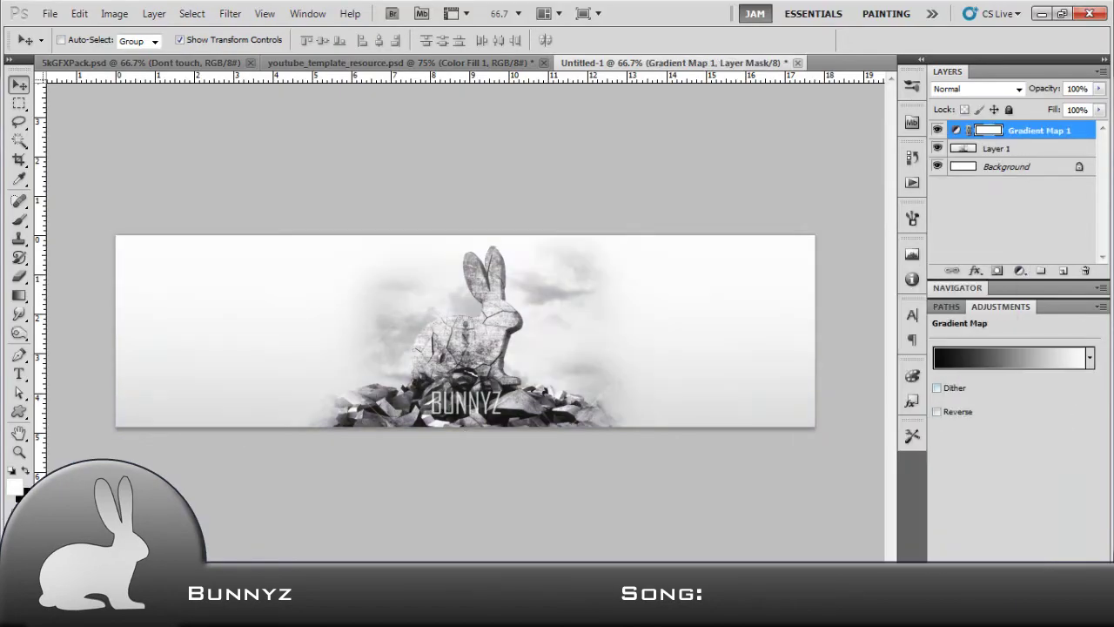
key("Down")
key("Down")
key("Down")
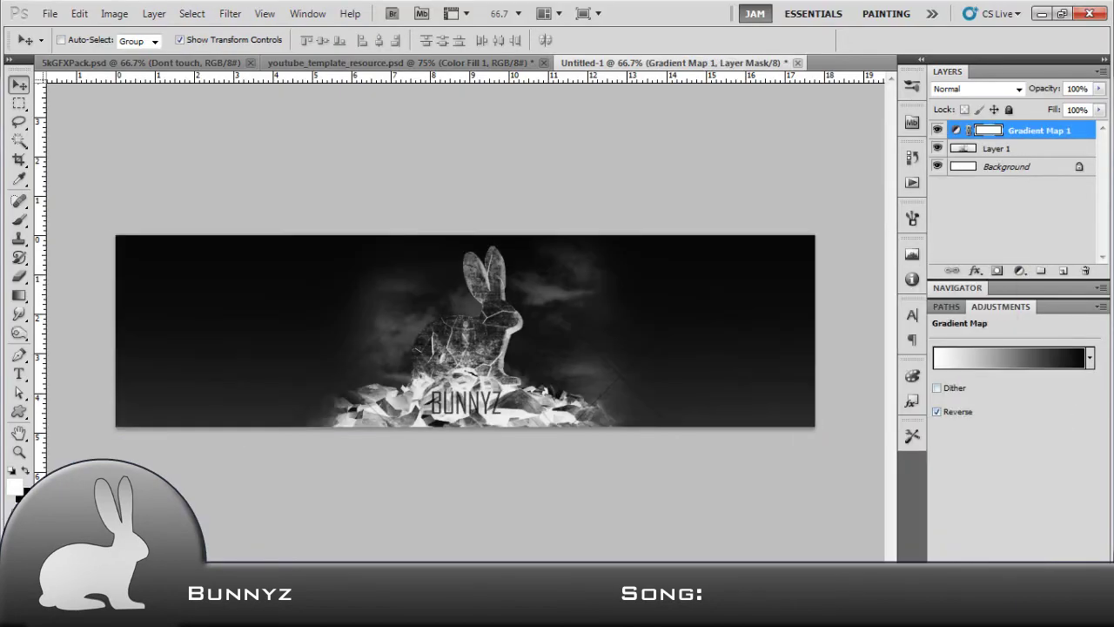
Step: Try Gradient Map 1 in Overlay with a dark grey-to-blue gradient, then hide and delete it
key("Down")
key("Down")
key("Down")
key("Down")
key("Down")
key("Down")
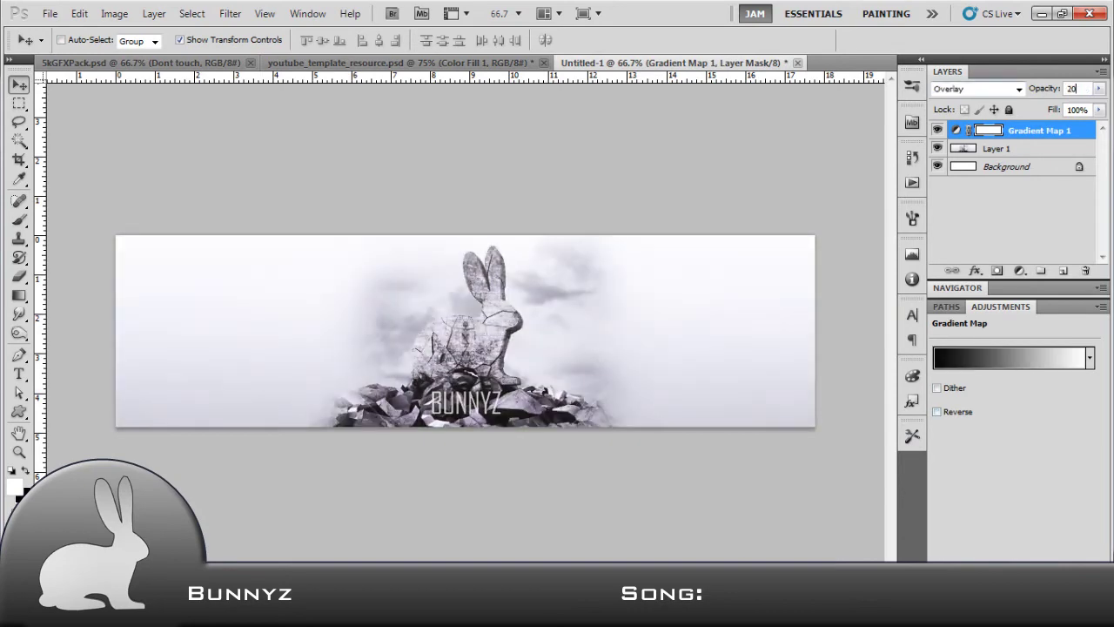
left_click(841, 438)
left_click(687, 323)
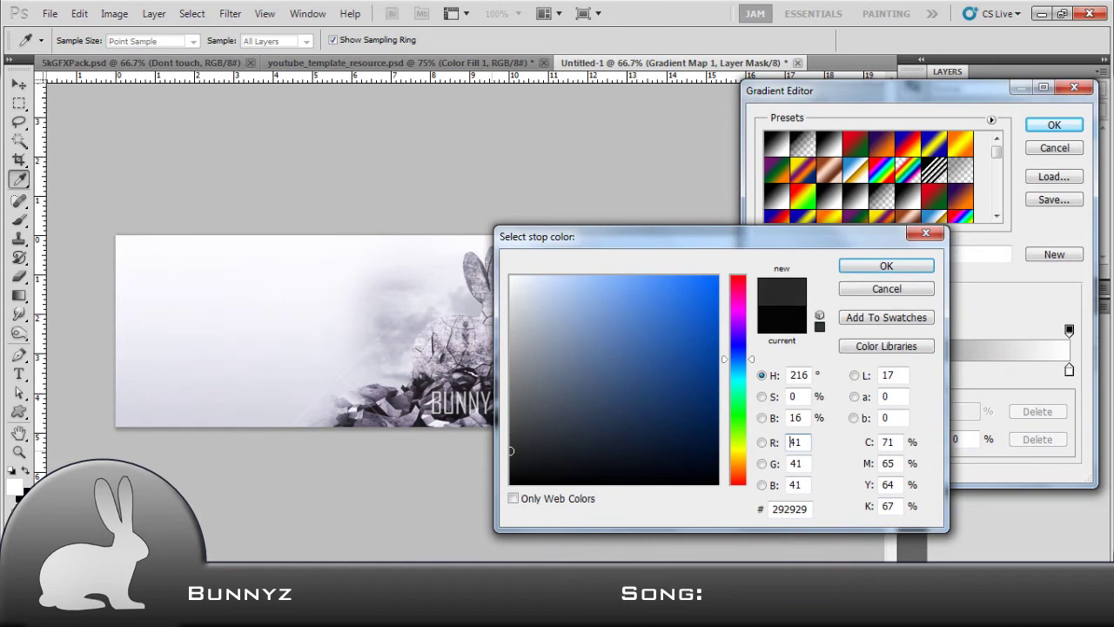
key("Return")
left_click(841, 439)
left_click(618, 316)
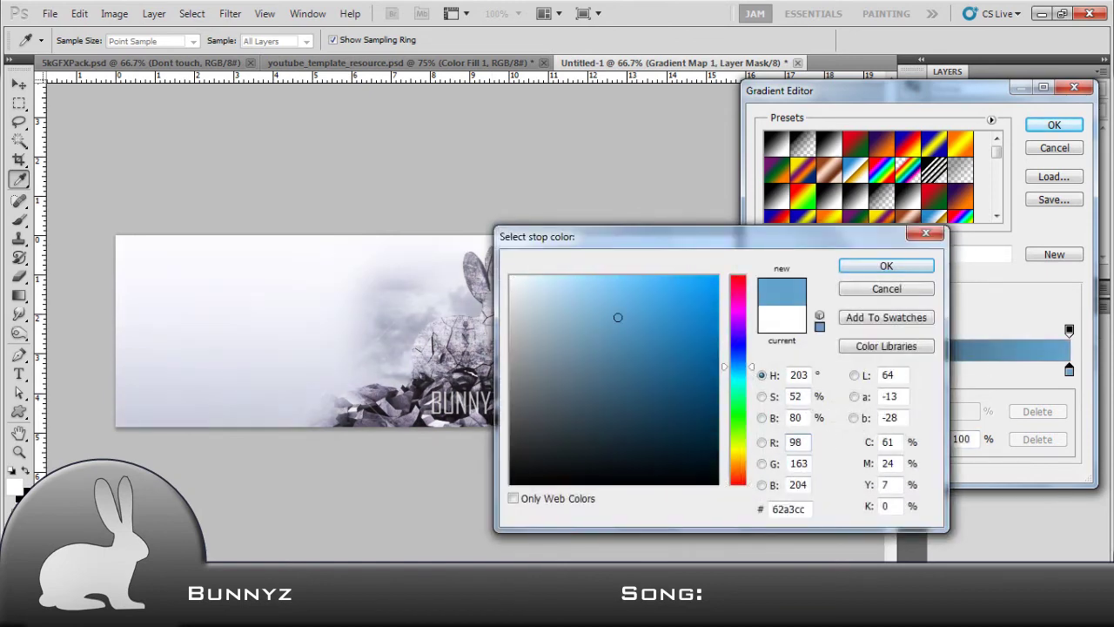
key("Return")
key("Return")
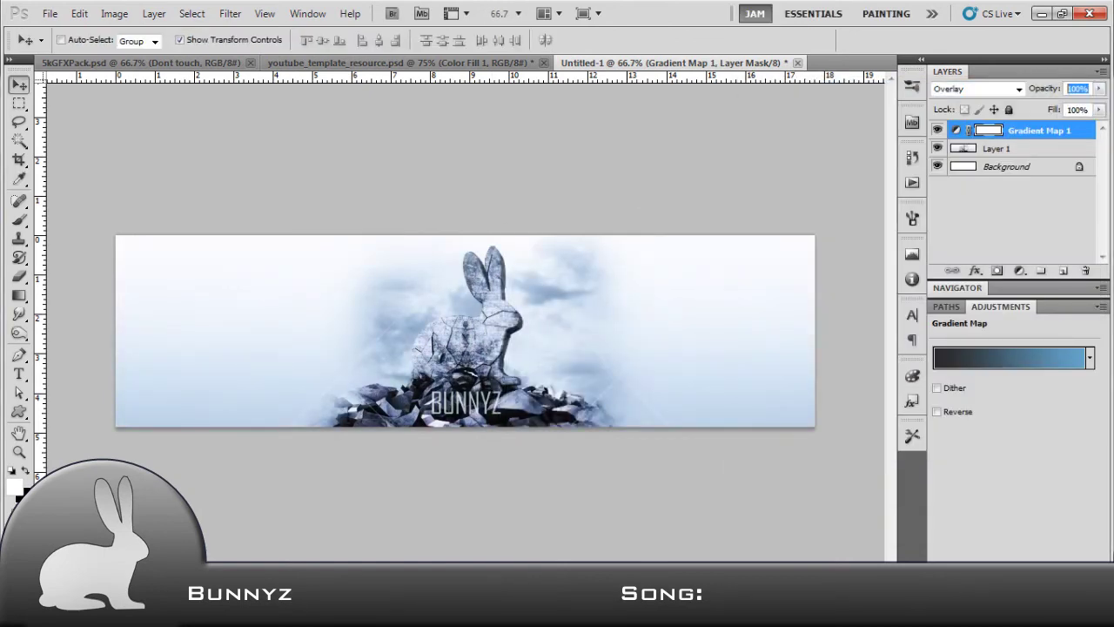
left_click(1009, 218)
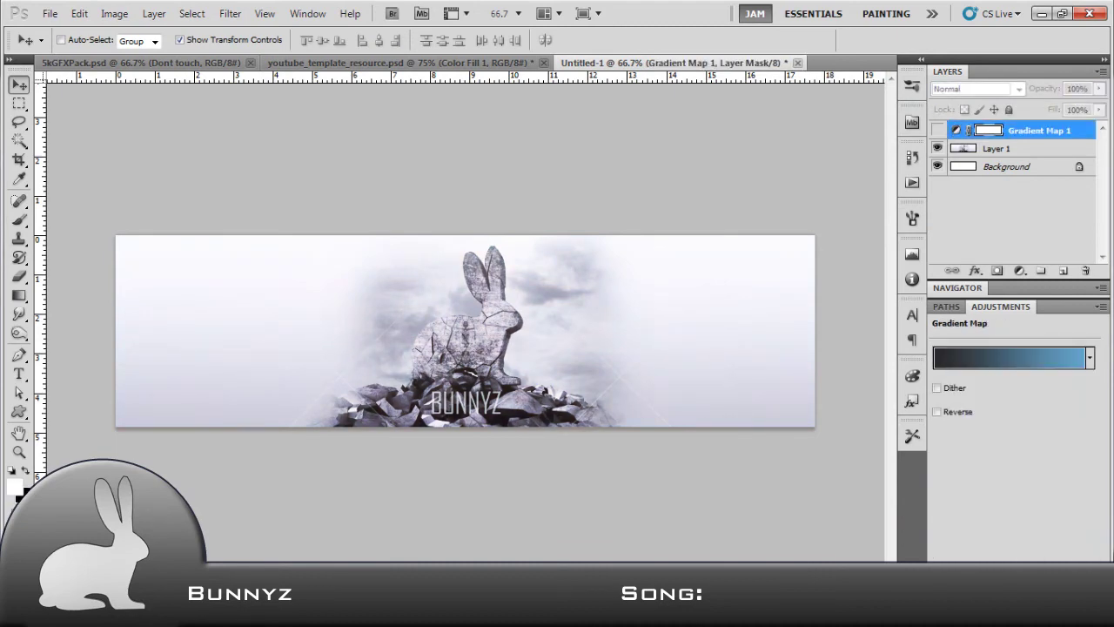
key("Delete")
Step: Draw a triangle on the banner with the Custom Shape tool
right_click(20, 411)
left_click(70, 478)
left_click(342, 40)
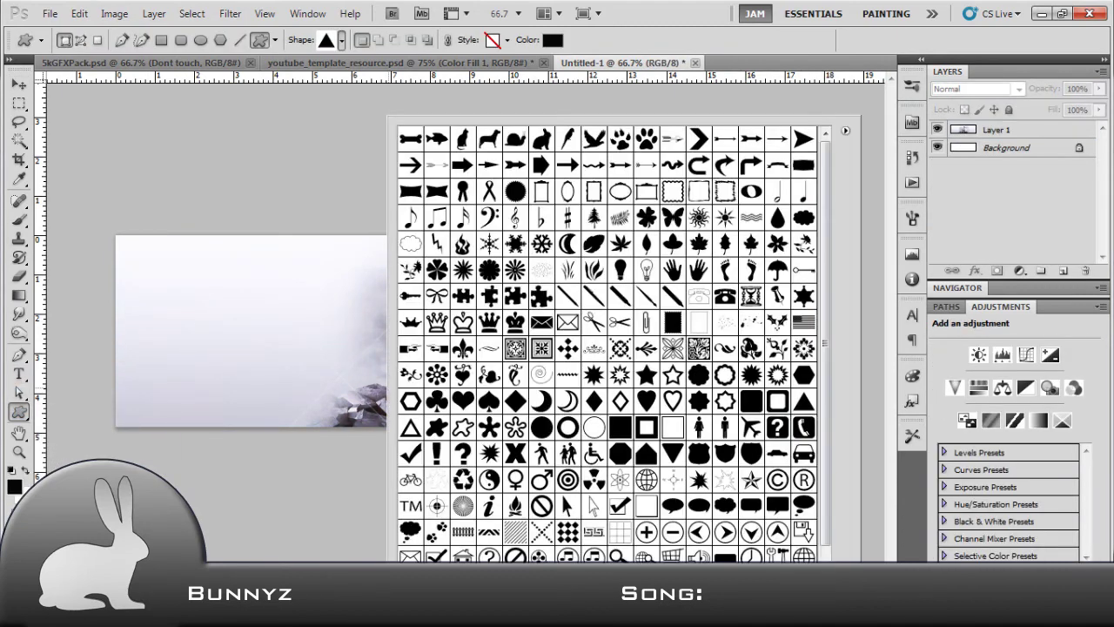
left_click_drag(825, 343, 825, 361)
double_click(803, 383)
left_click_drag(249, 275, 386, 403)
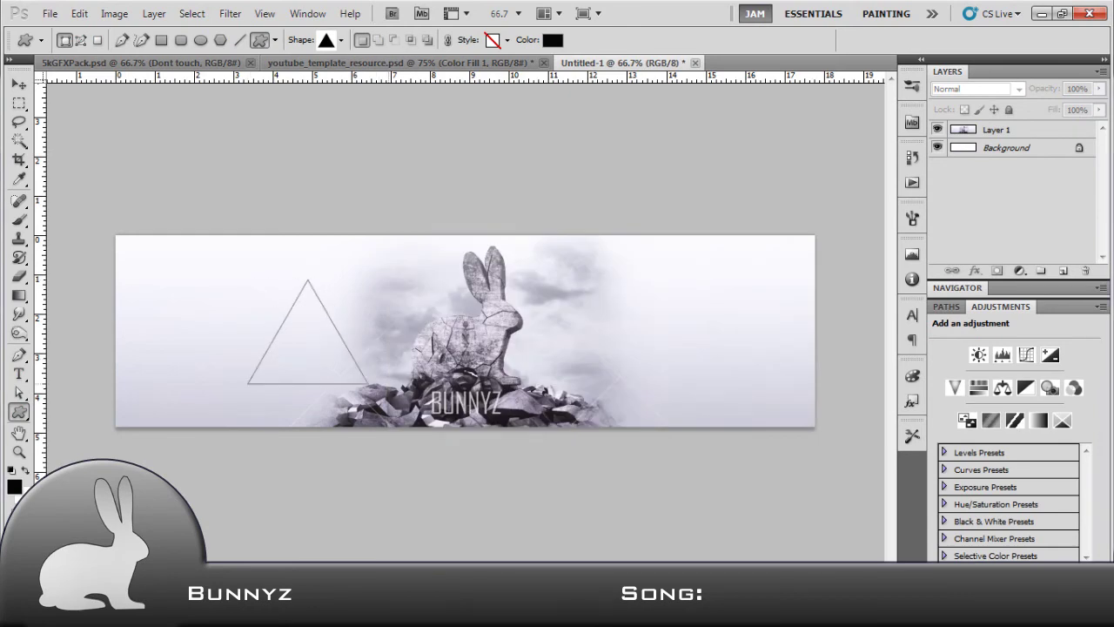
Step: Scale the triangle to about 56% and place it beside the BUNNYZ text at bottom centre
key("v")
mouse_move(318, 356)
left_mouse_down()
mouse_move(445, 256)
mouse_move(553, 352)
left_mouse_up()
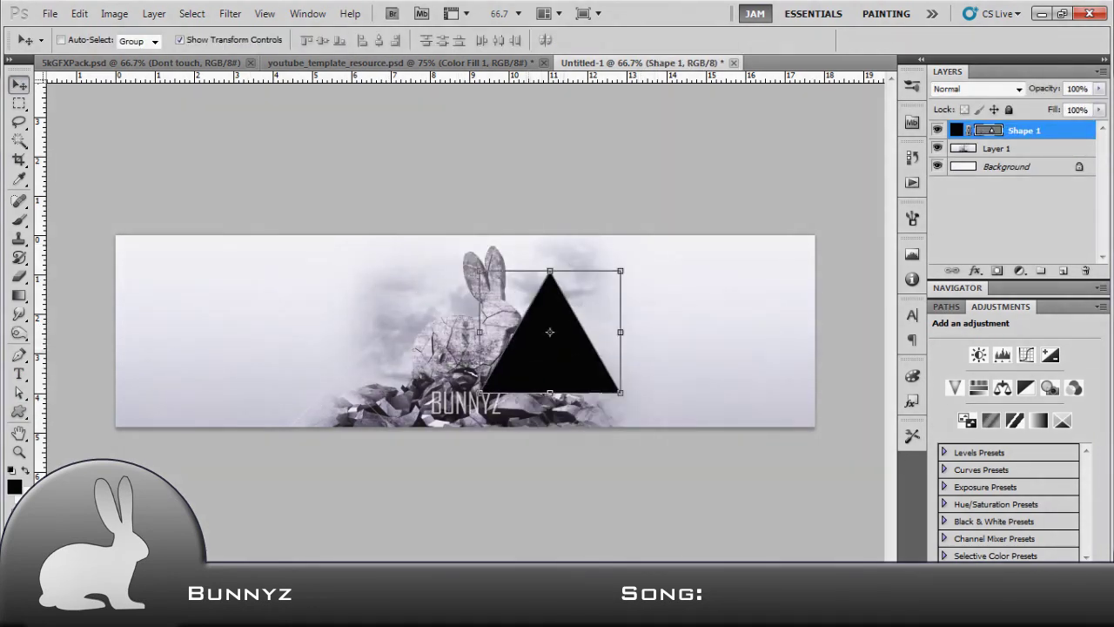
left_click_drag(621, 392, 591, 366, "shift")
left_click_drag(549, 331, 549, 383)
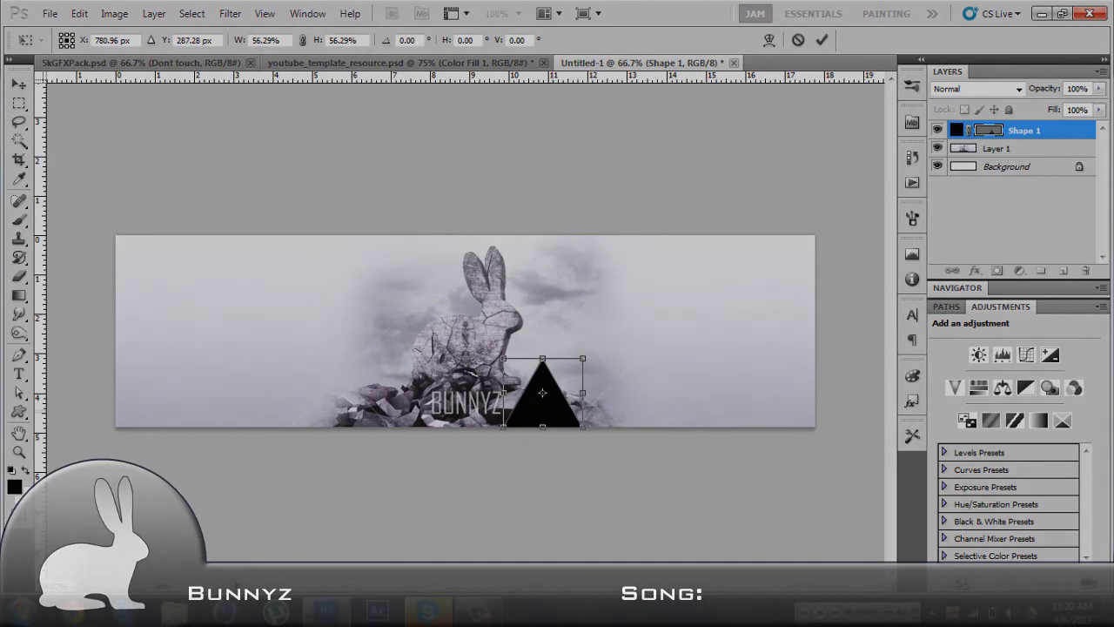
key("Return")
double_click(957, 130)
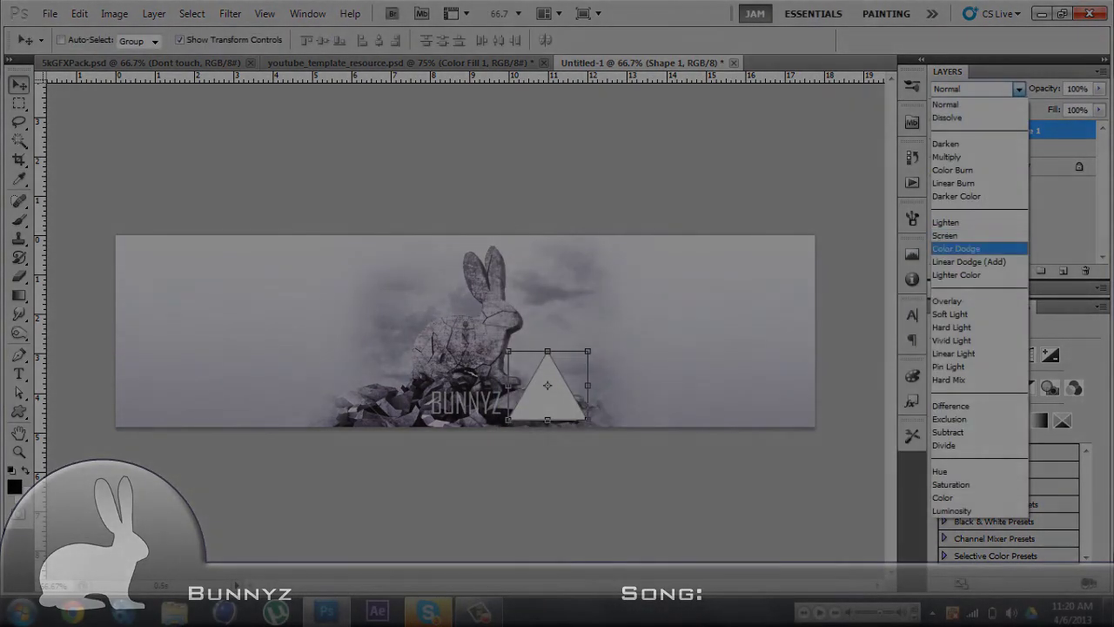